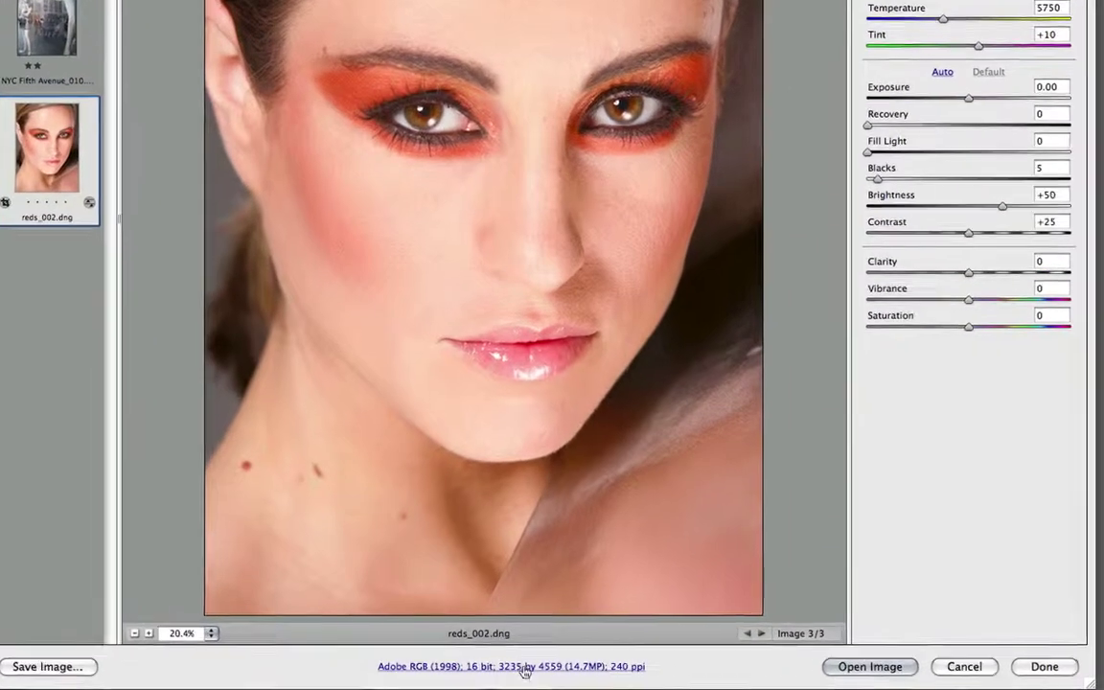
Set the workflow resolution to 300 pixels/inch and keep output sharpening at None.
click(523, 667)
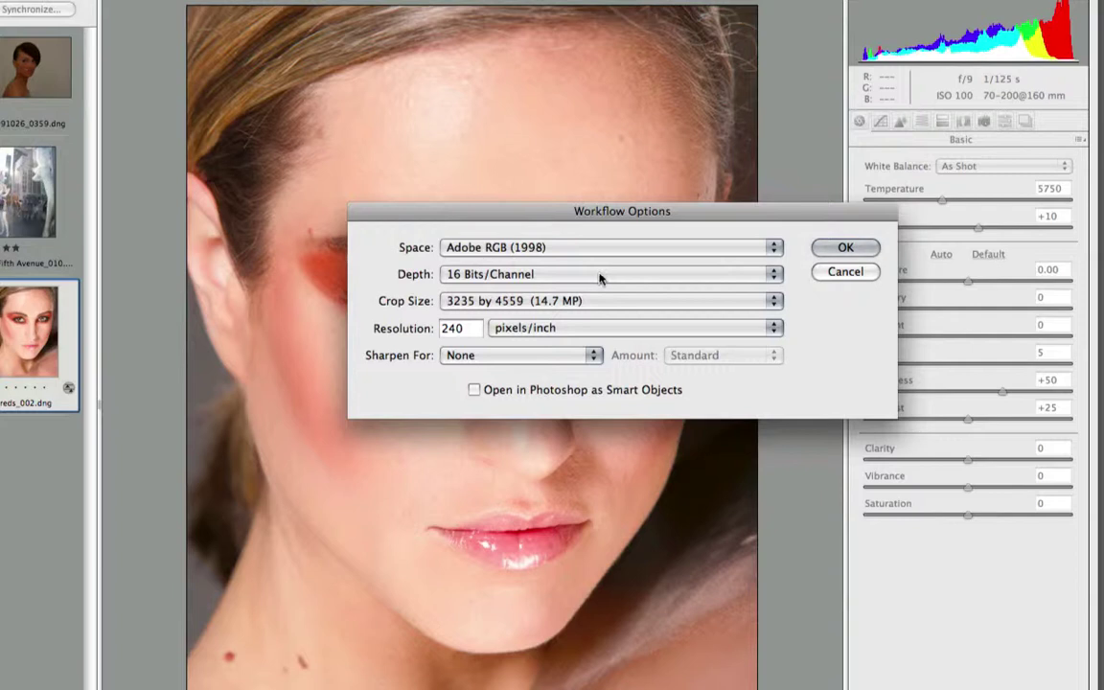
drag(471, 330, 389, 338)
text(300)
click(578, 356)
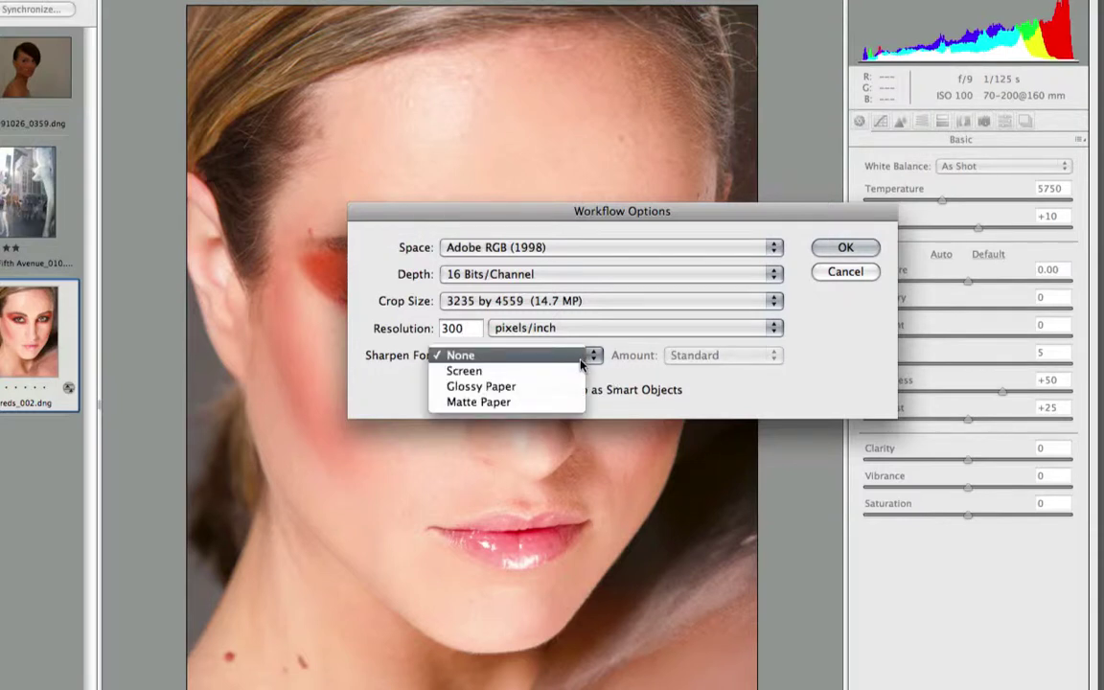
click(675, 265)
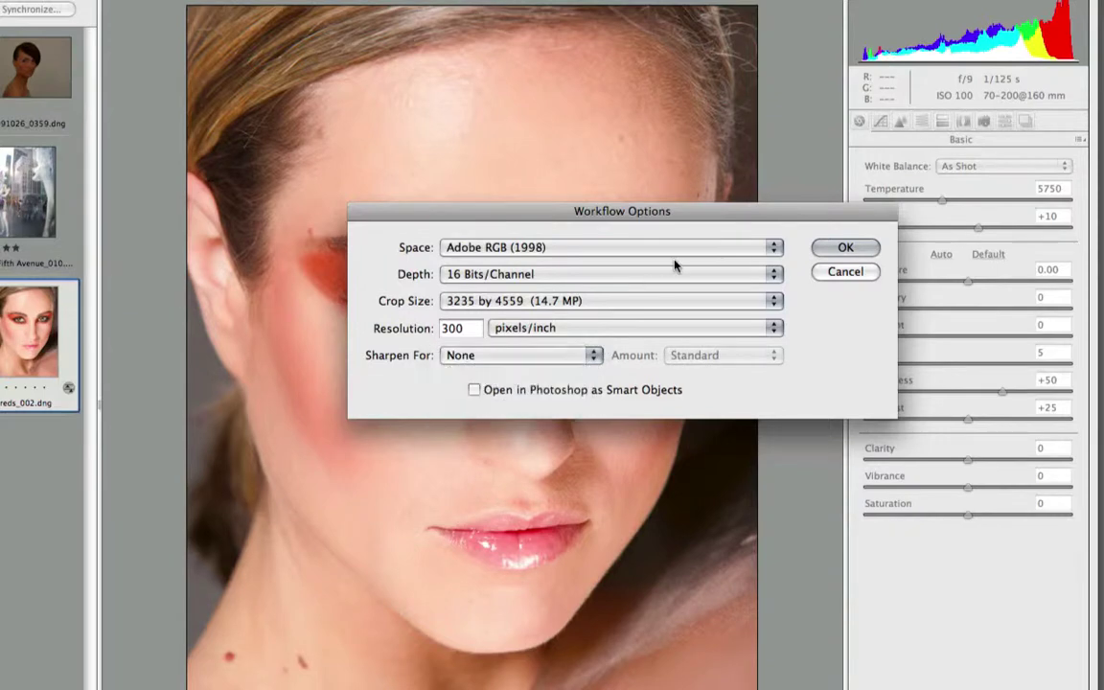
click(845, 248)
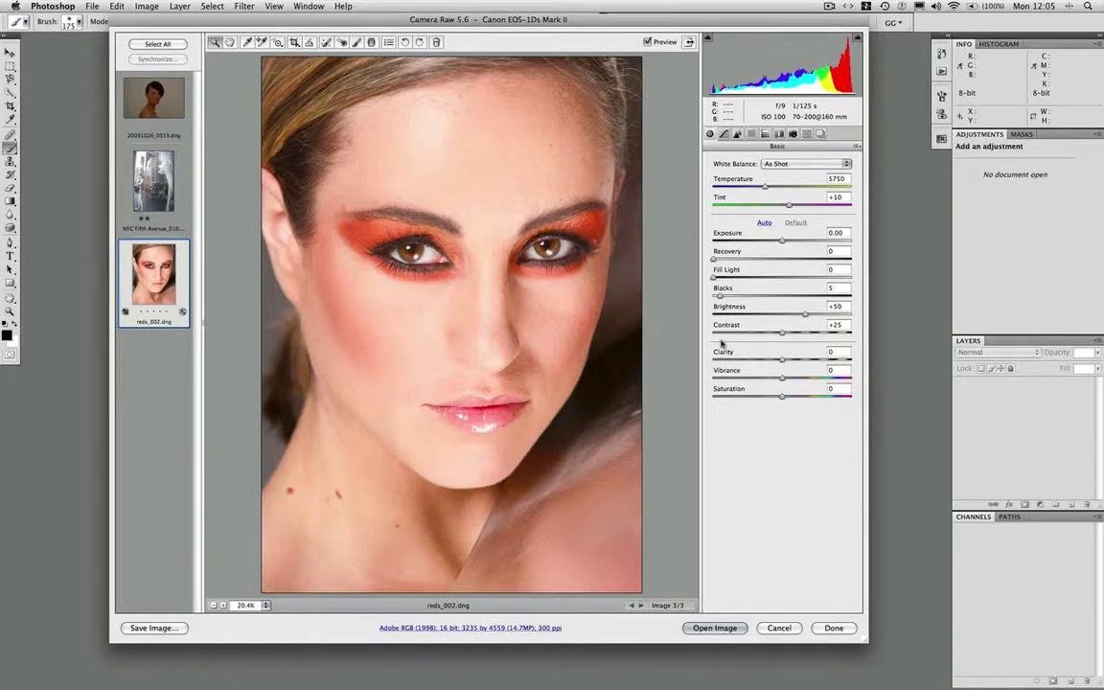
Configure the Camera Raw preferences to save image settings in sidecar .xmp files and apply sharpening to preview images only.
key(super+k)
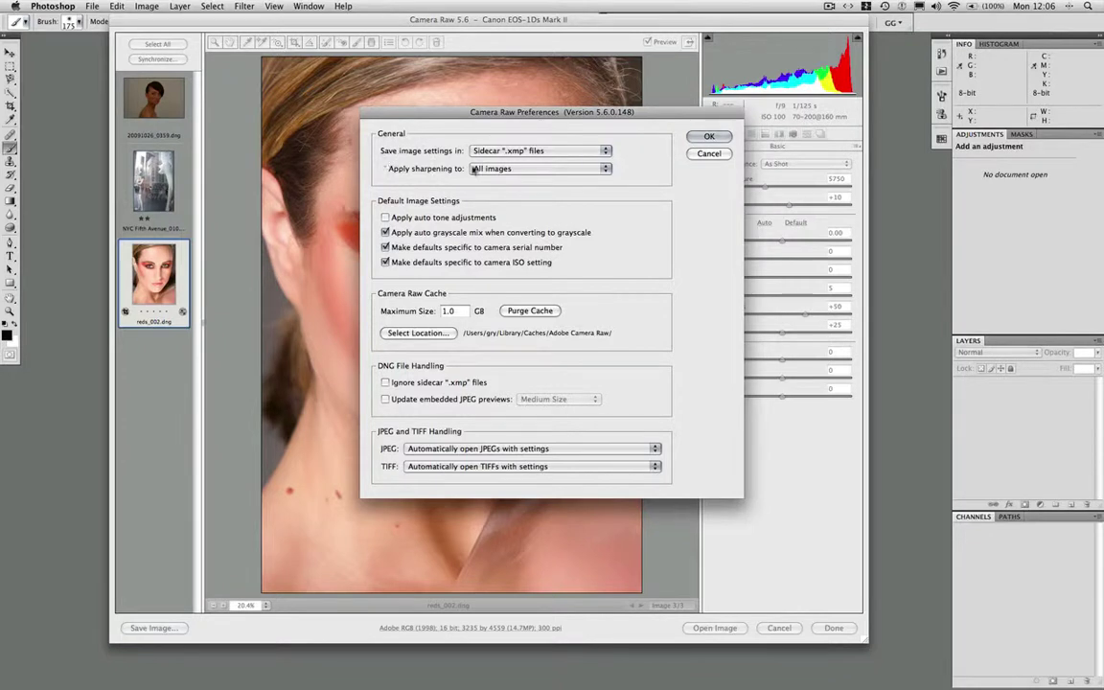
click(570, 153)
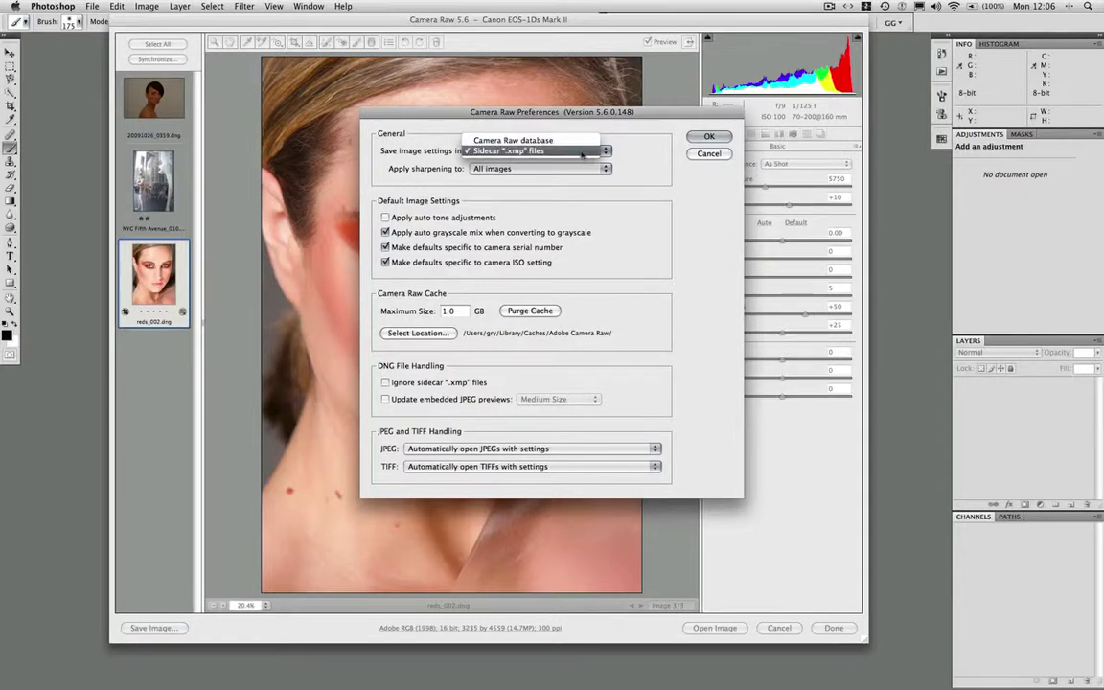
click(582, 153)
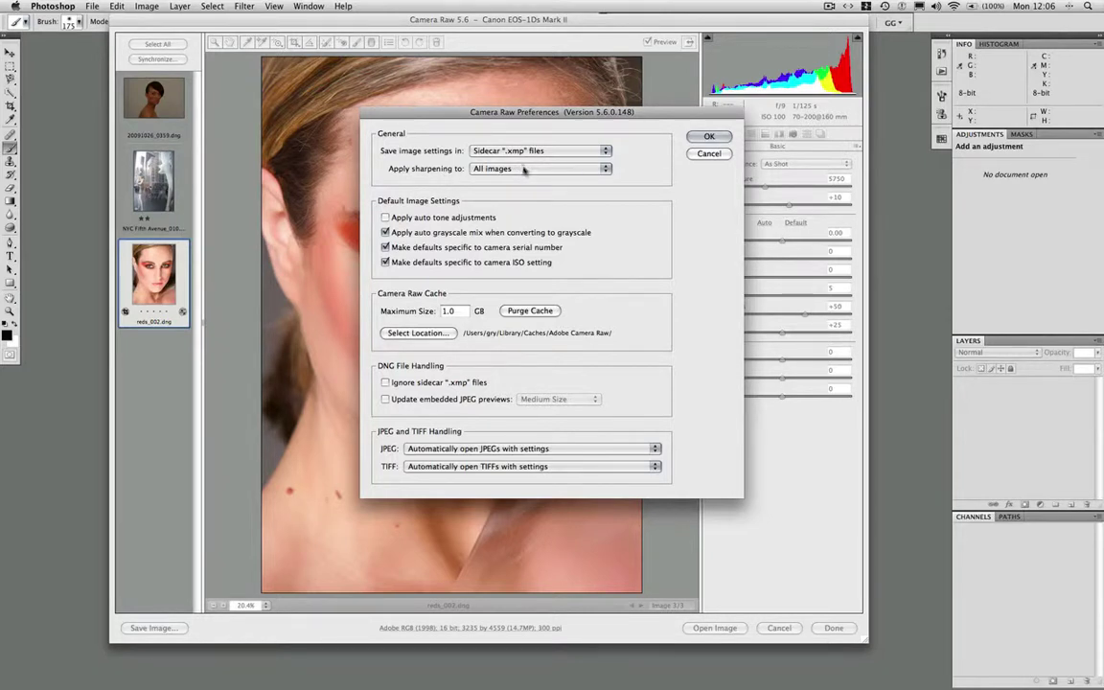
click(524, 168)
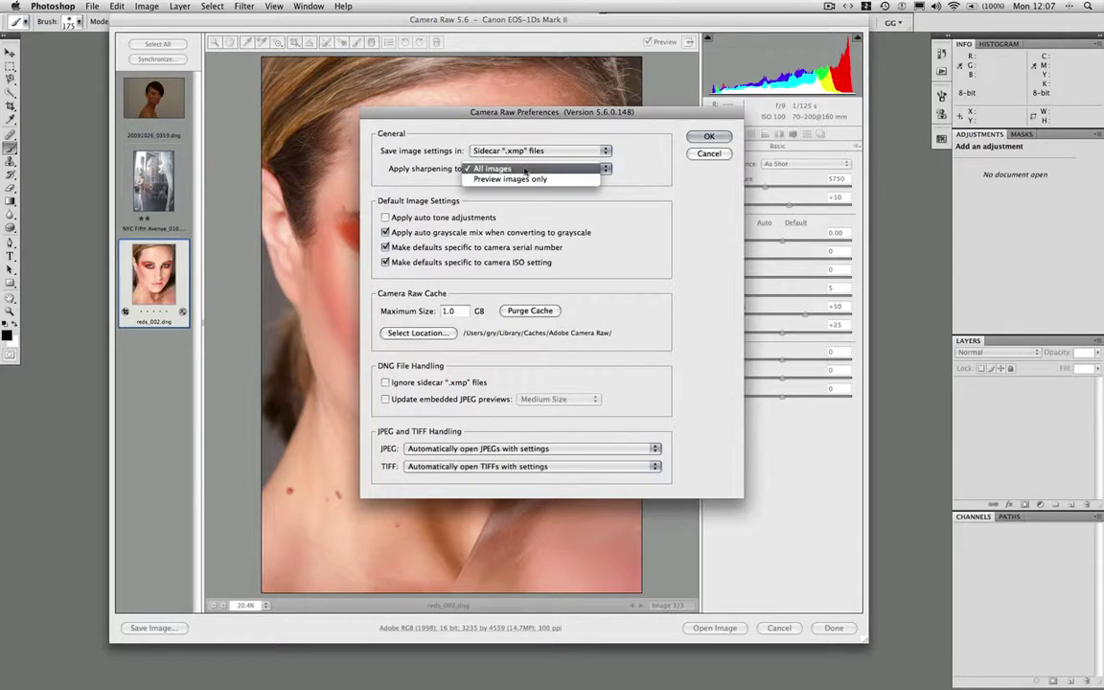
click(553, 180)
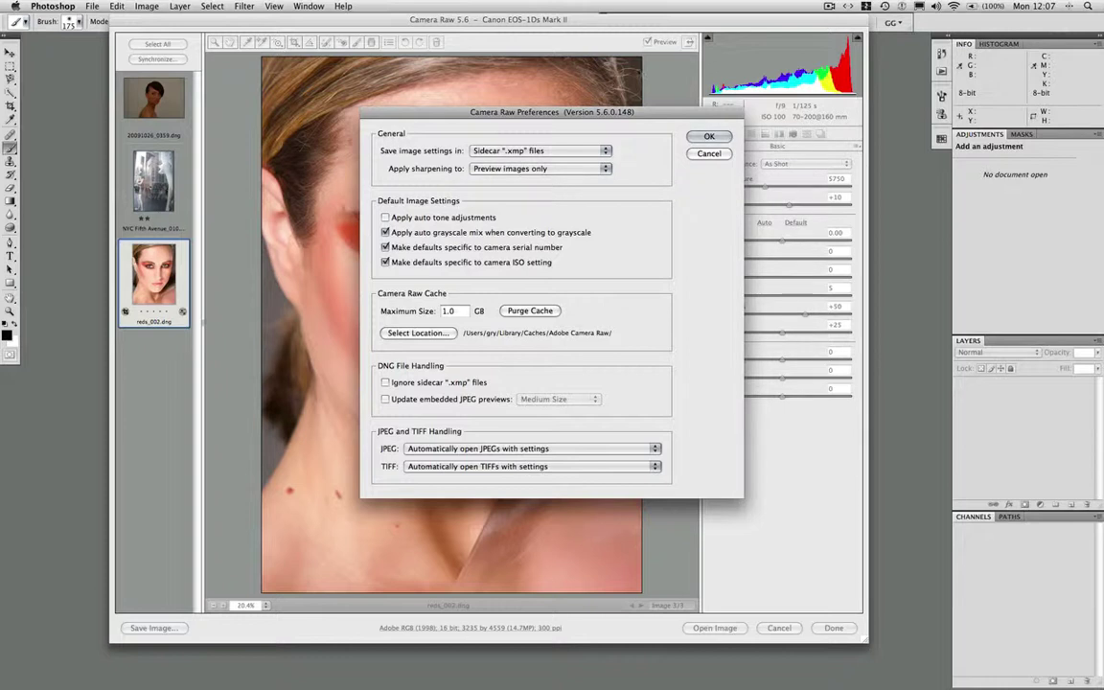
click(709, 136)
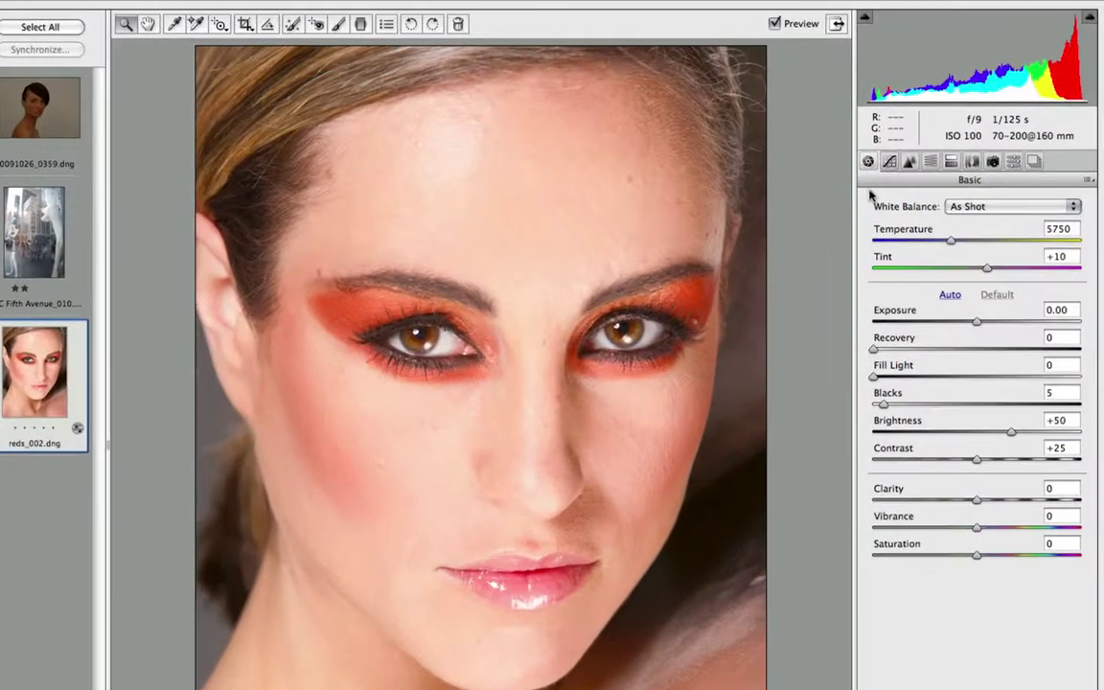
Set the point tone curve of reds_002.dng to Linear.
click(890, 163)
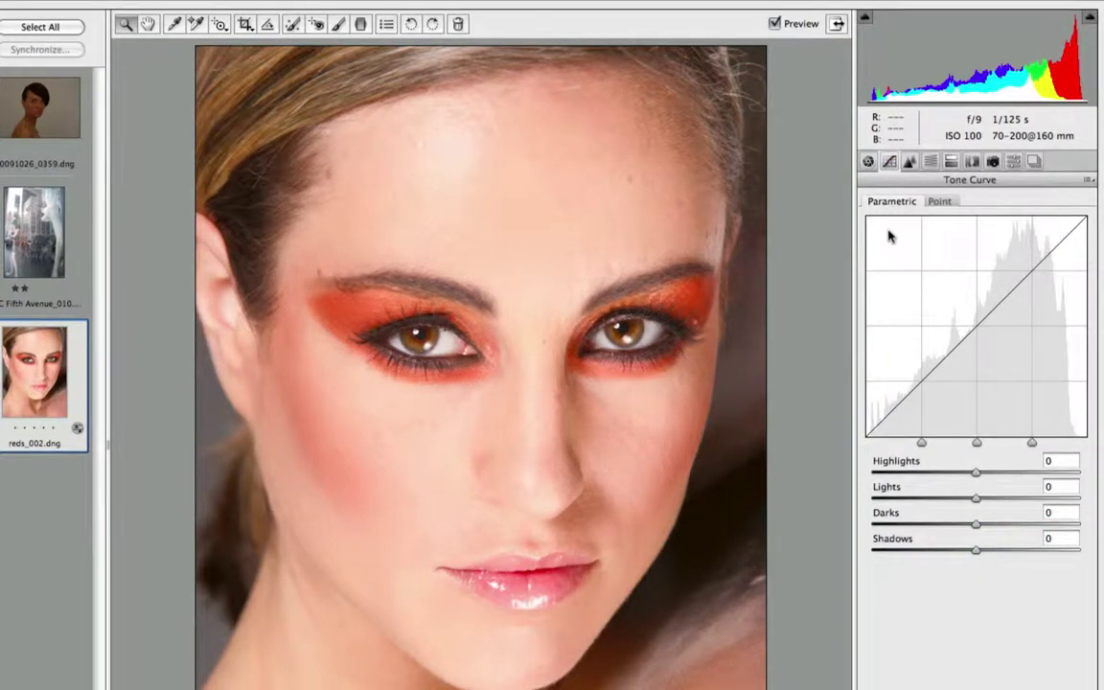
click(942, 205)
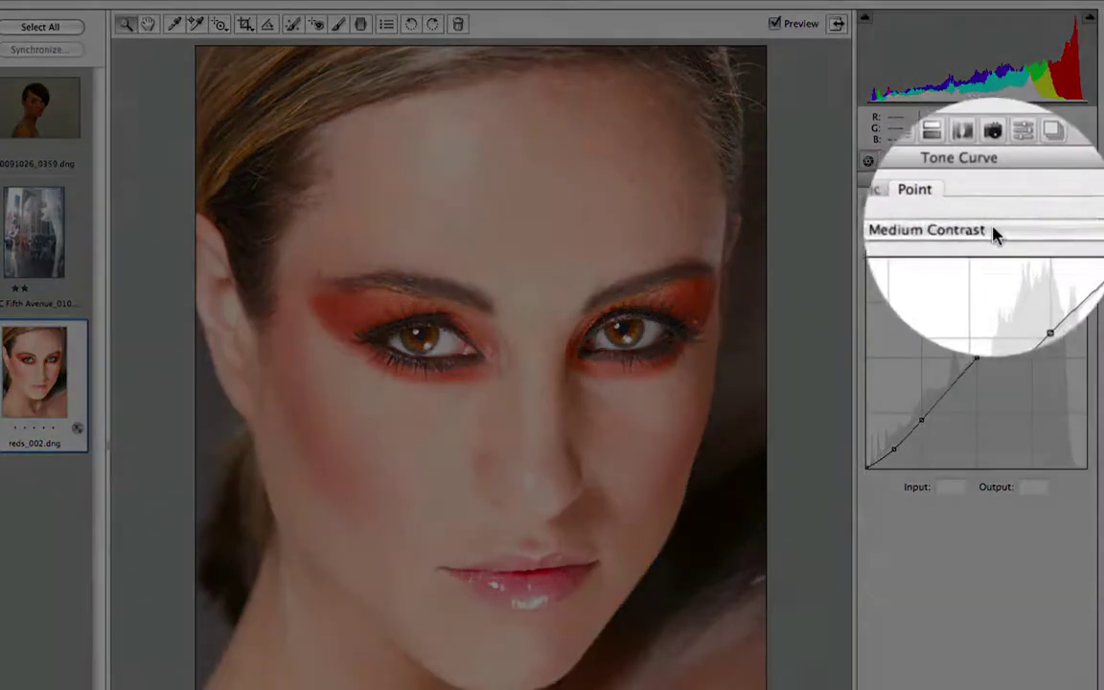
click(992, 231)
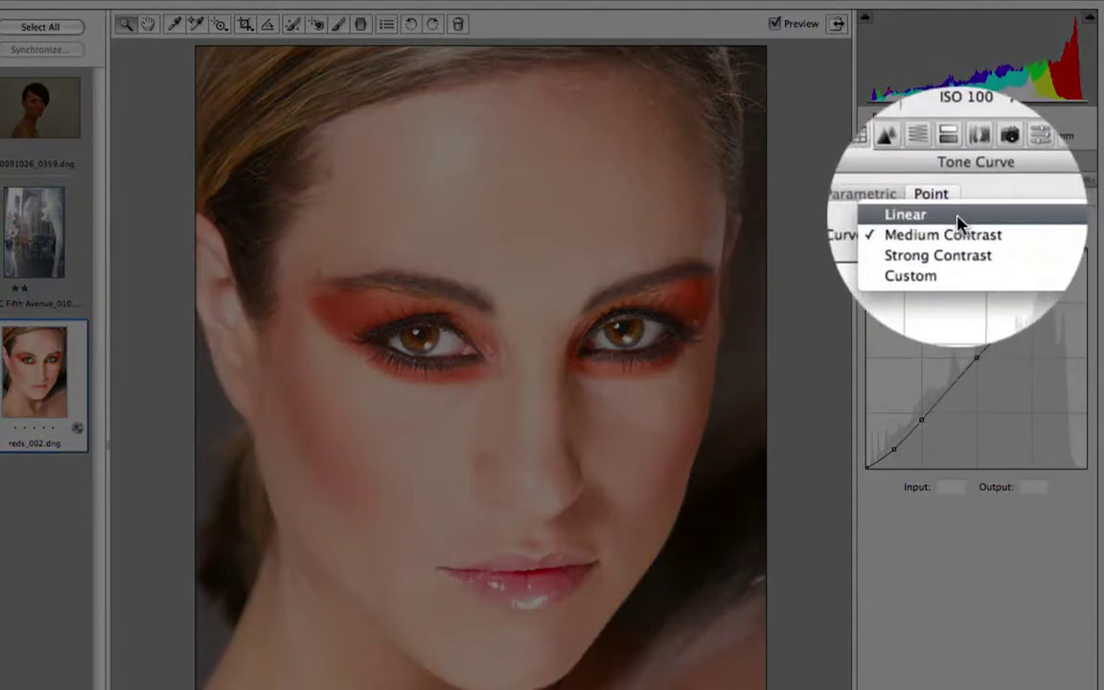
click(958, 217)
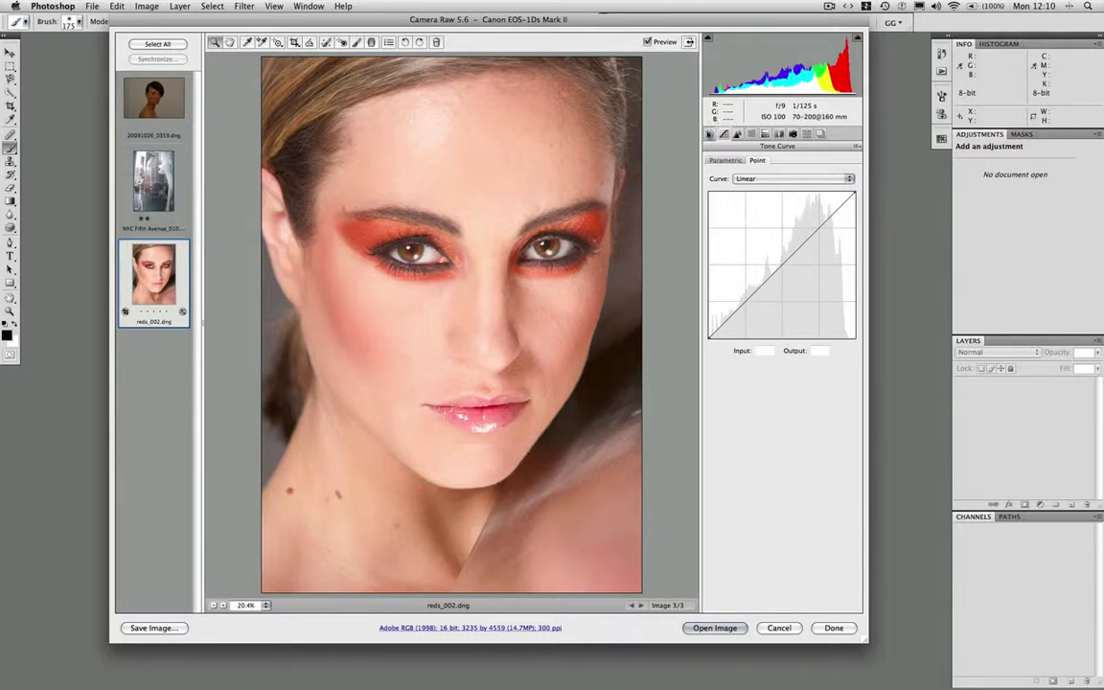
Save the current settings as the new Camera Raw defaults.
click(710, 133)
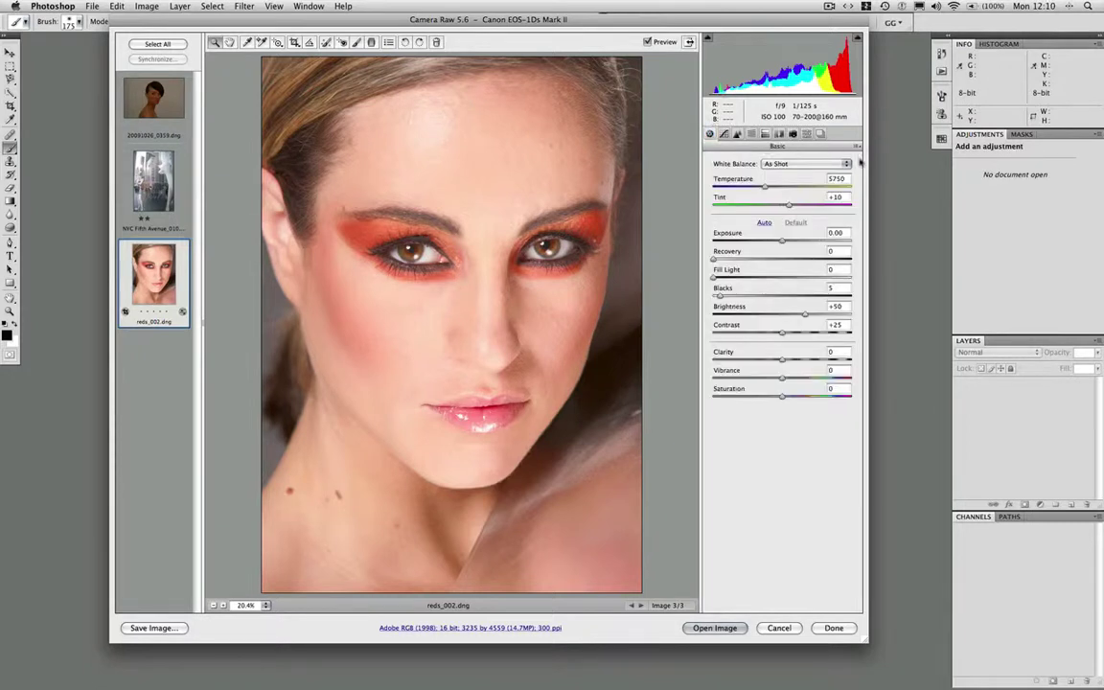
click(858, 147)
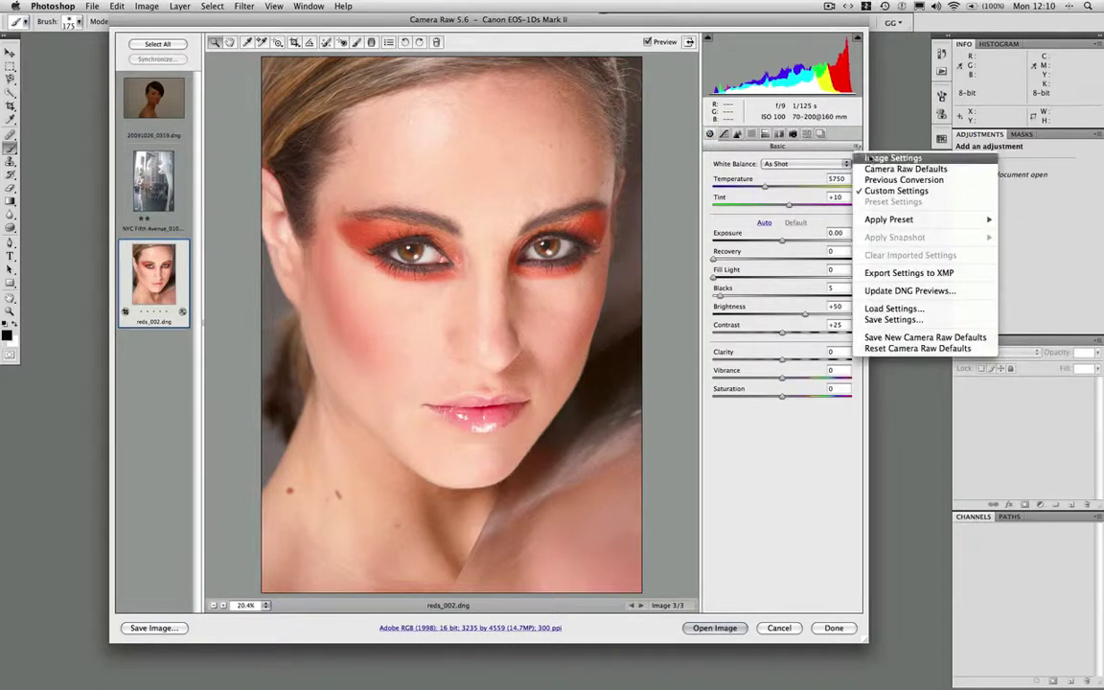
click(906, 339)
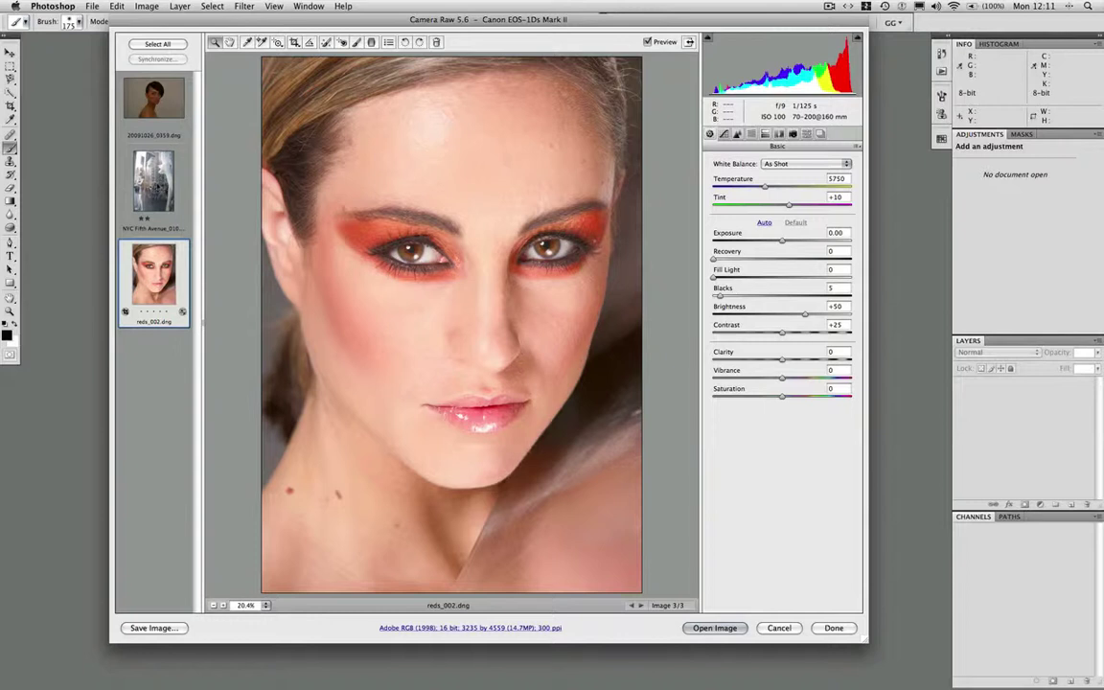
Review the histograms of the Fifth Avenue street shot and the dark studio portrait, and return to reds_002.dng.
click(153, 180)
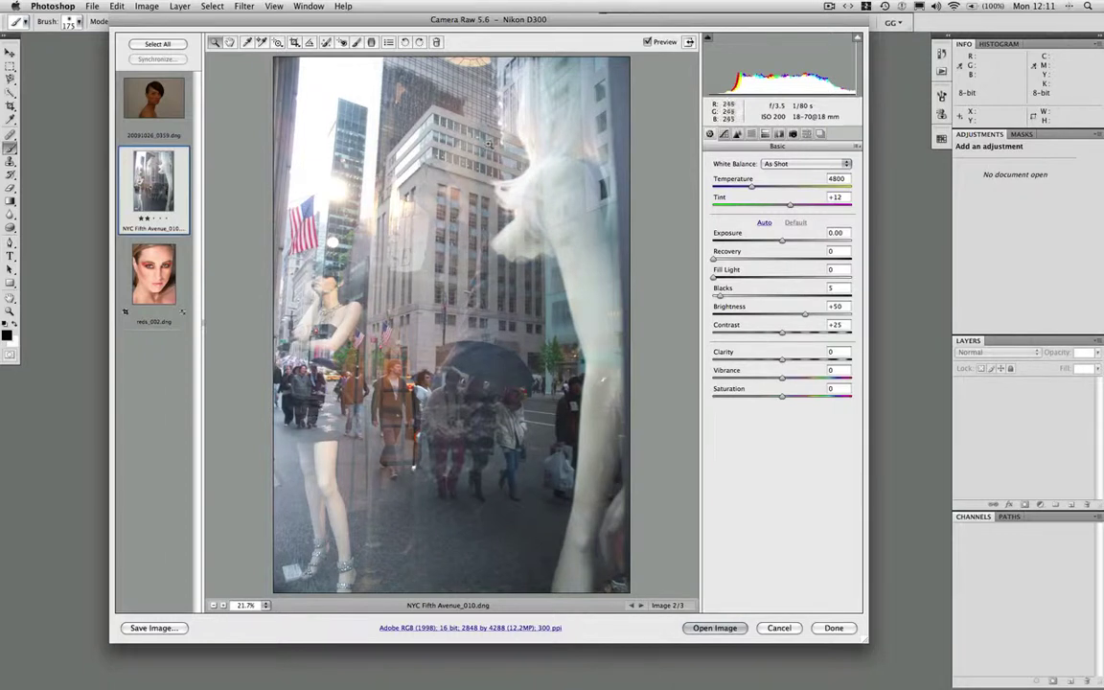
click(146, 92)
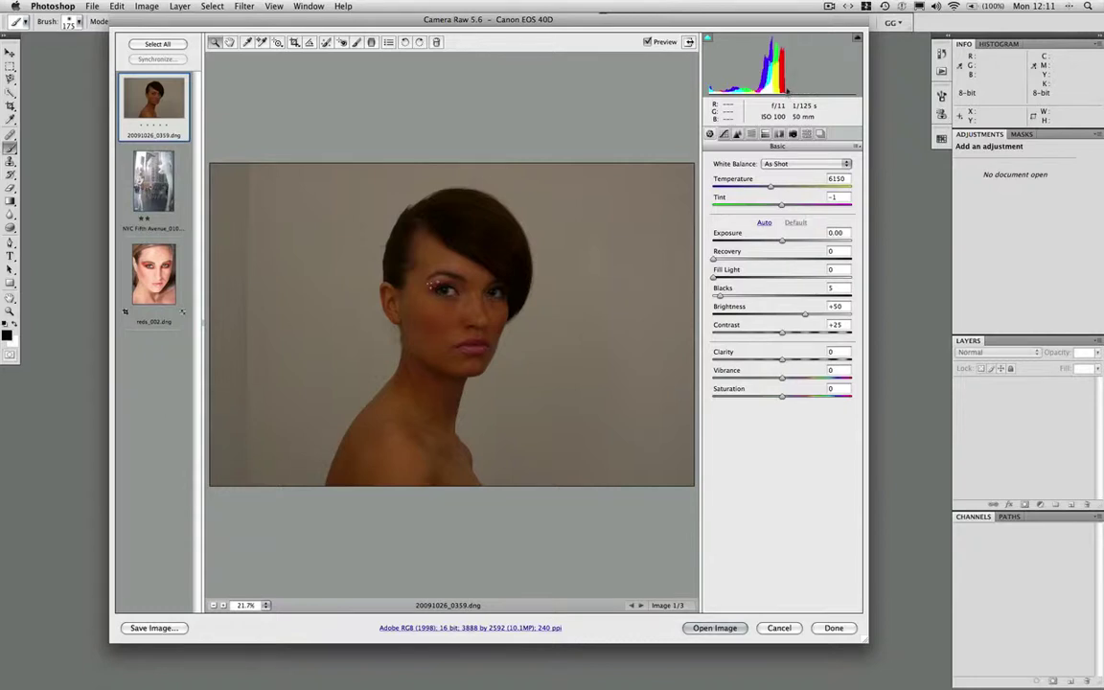
click(154, 277)
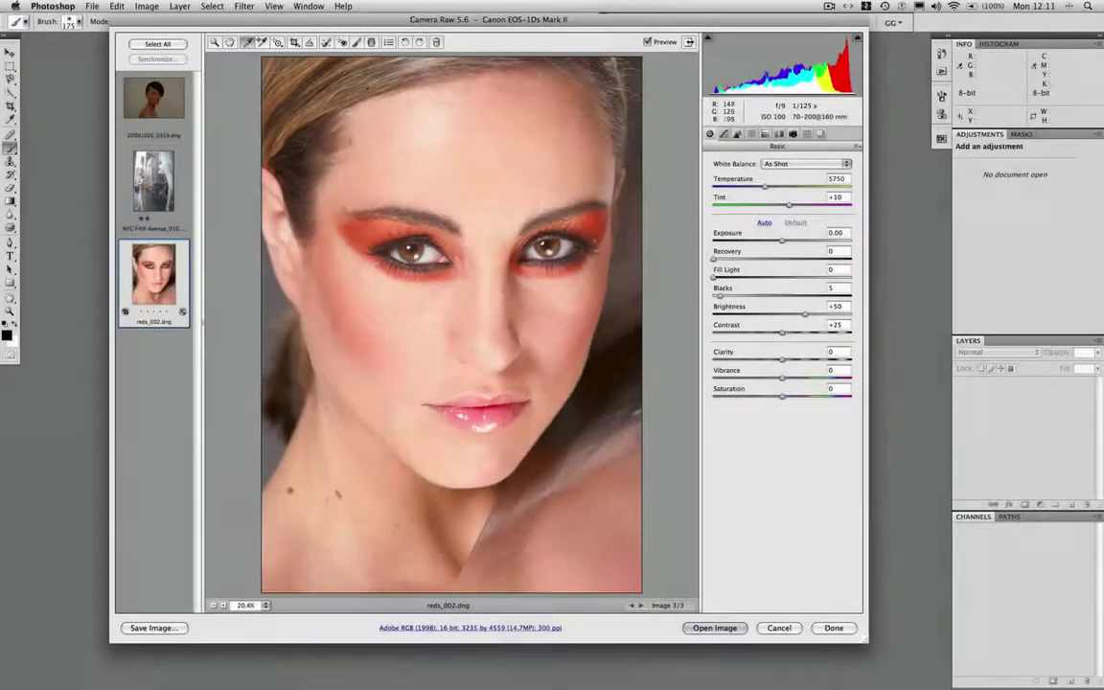
Set the portrait's white balance by sampling the white of the model's eye with the White Balance tool.
click(247, 43)
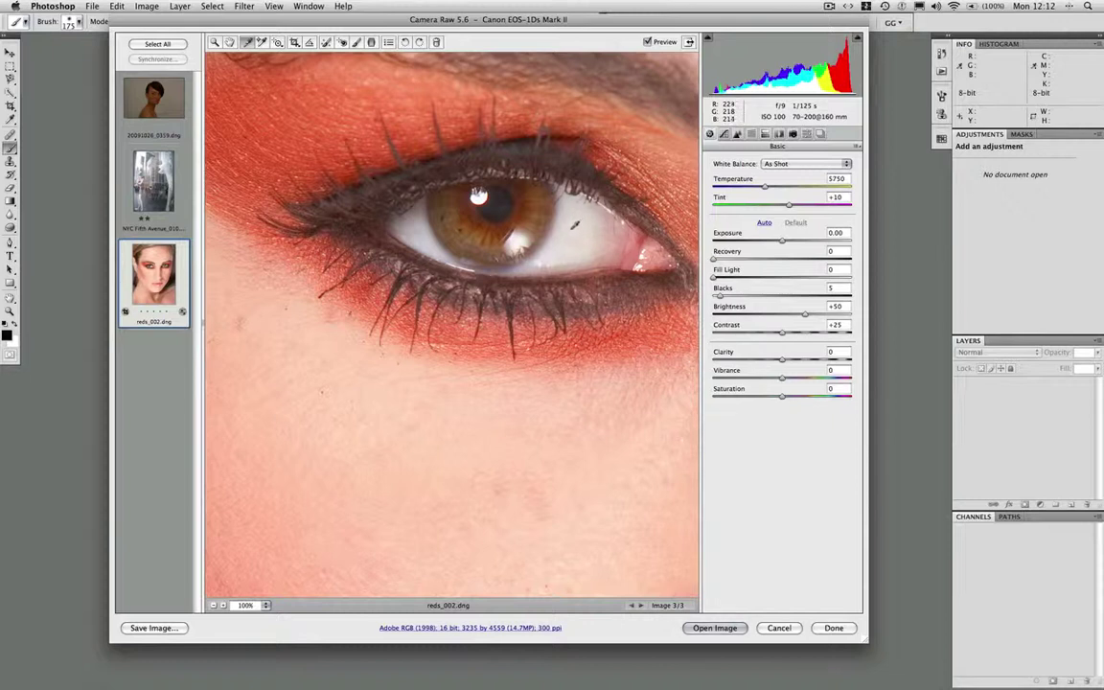
drag(591, 239, 271, 214)
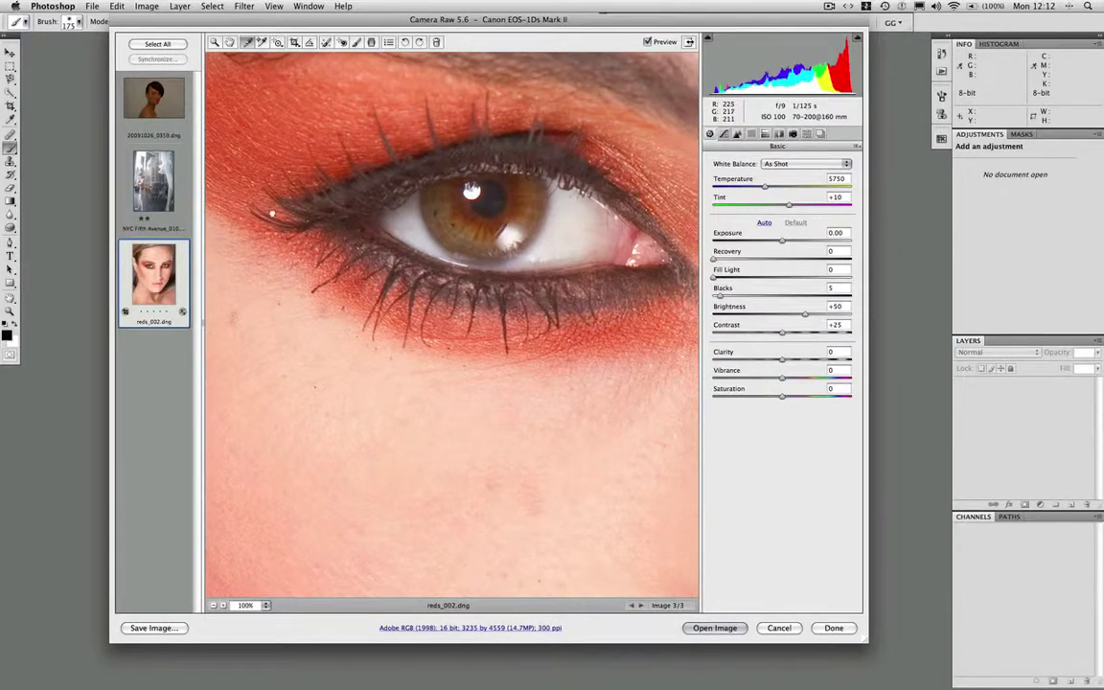
drag(633, 235, 441, 186)
drag(313, 198, 668, 203)
drag(516, 189, 582, 201)
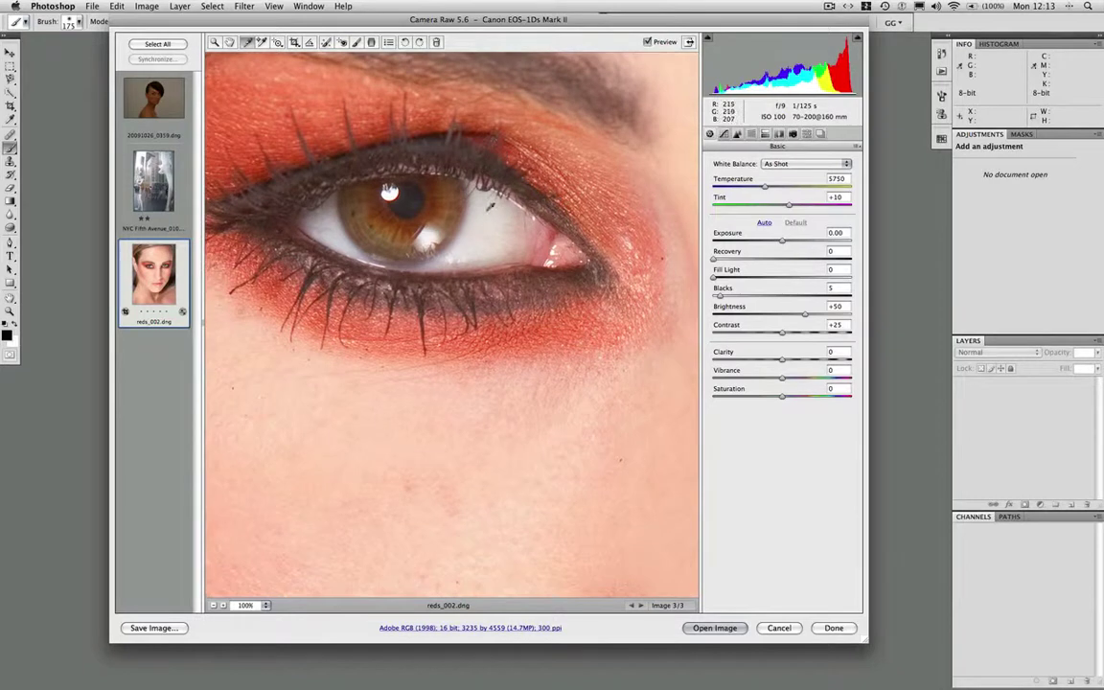
click(488, 224)
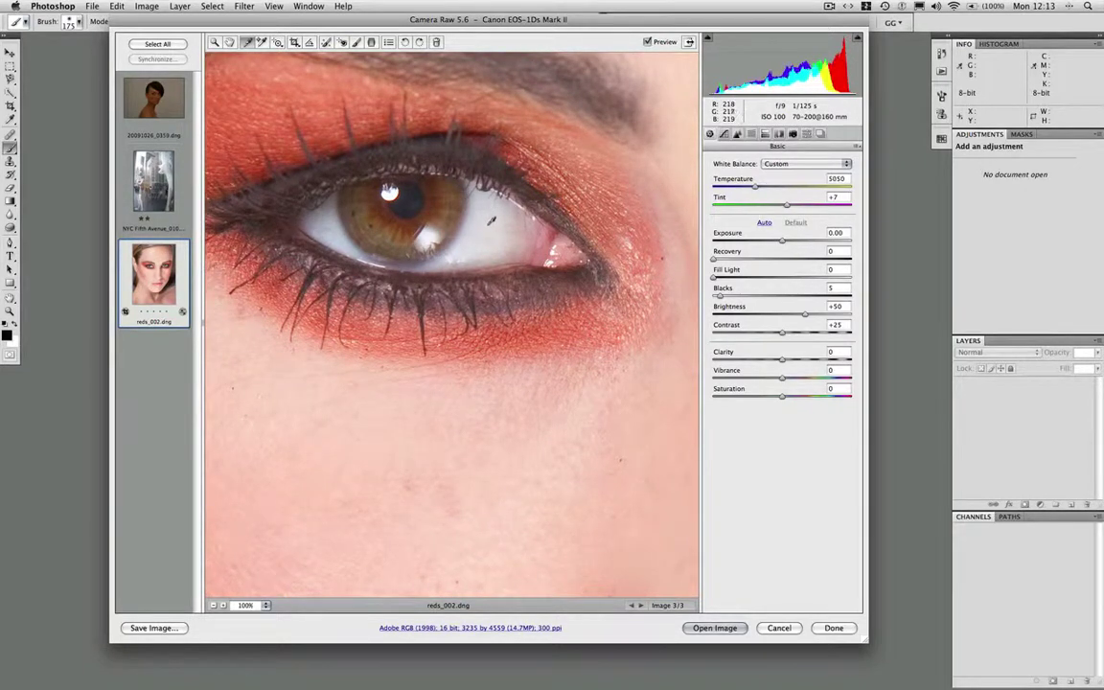
Compare the whole portrait with and without the white balance correction.
key(super+0)
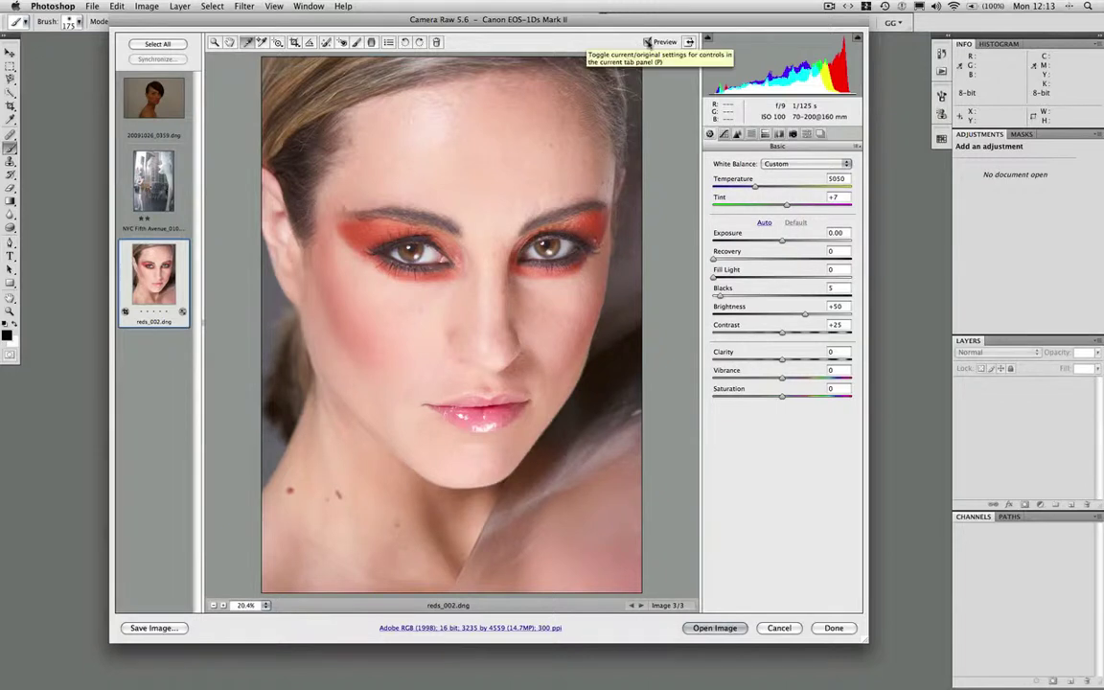
click(647, 42)
click(647, 42)
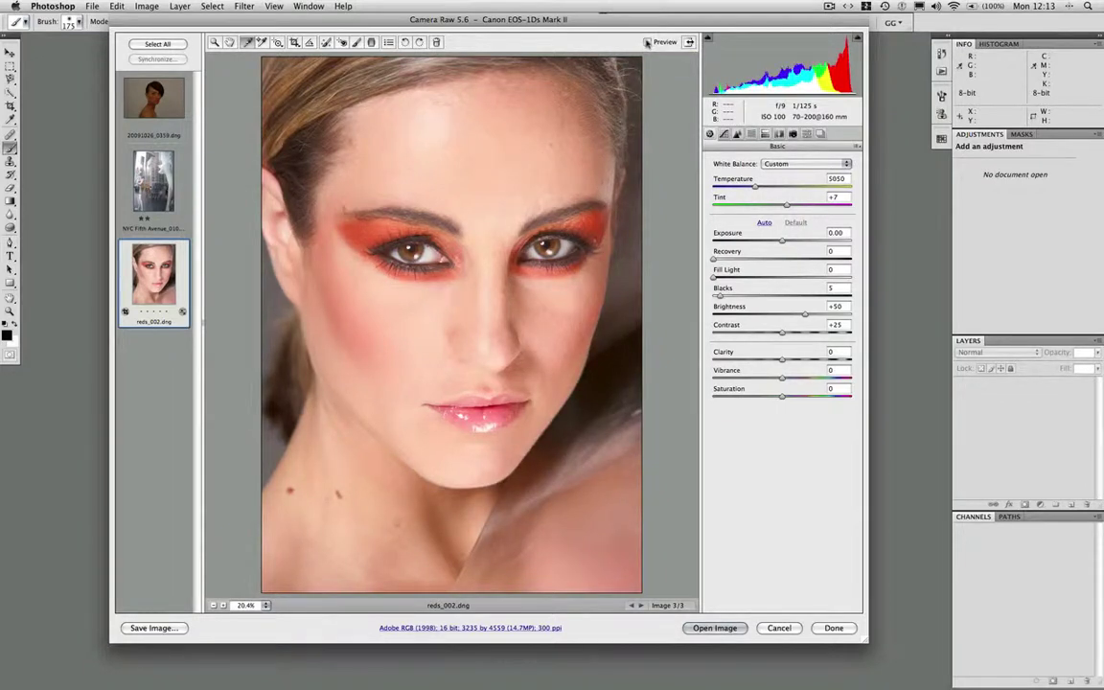
click(647, 42)
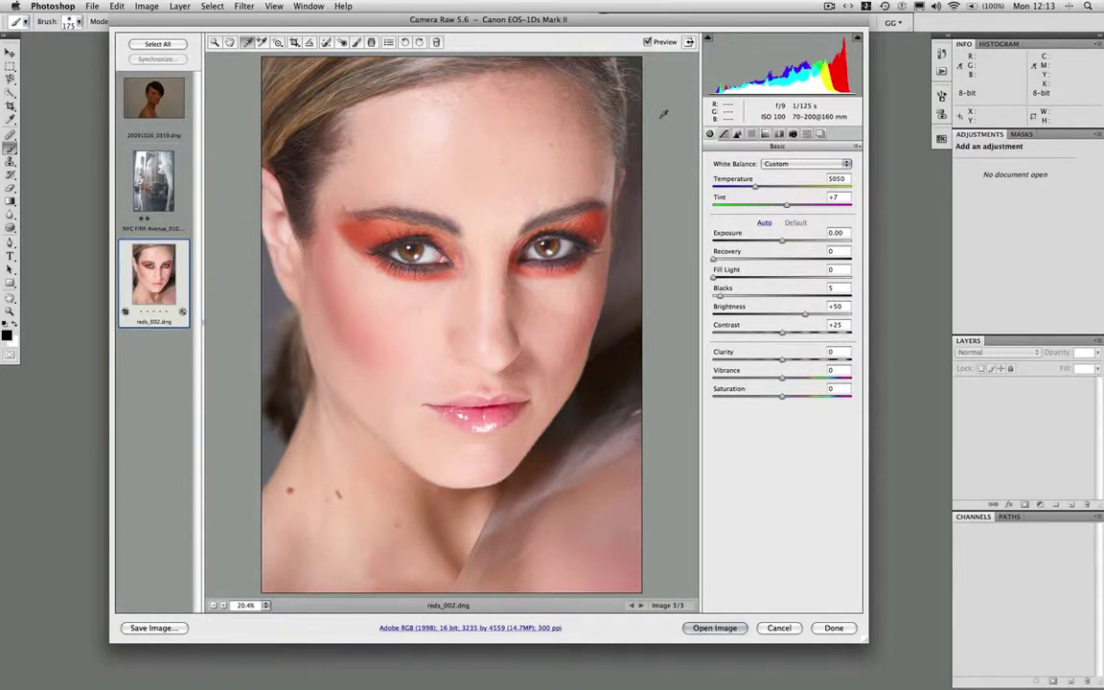
Try a cooler Temperature of 4350 and a magenta Tint of +78, restoring them to 5050 and +7.
click(754, 188)
drag(754, 189, 746, 187)
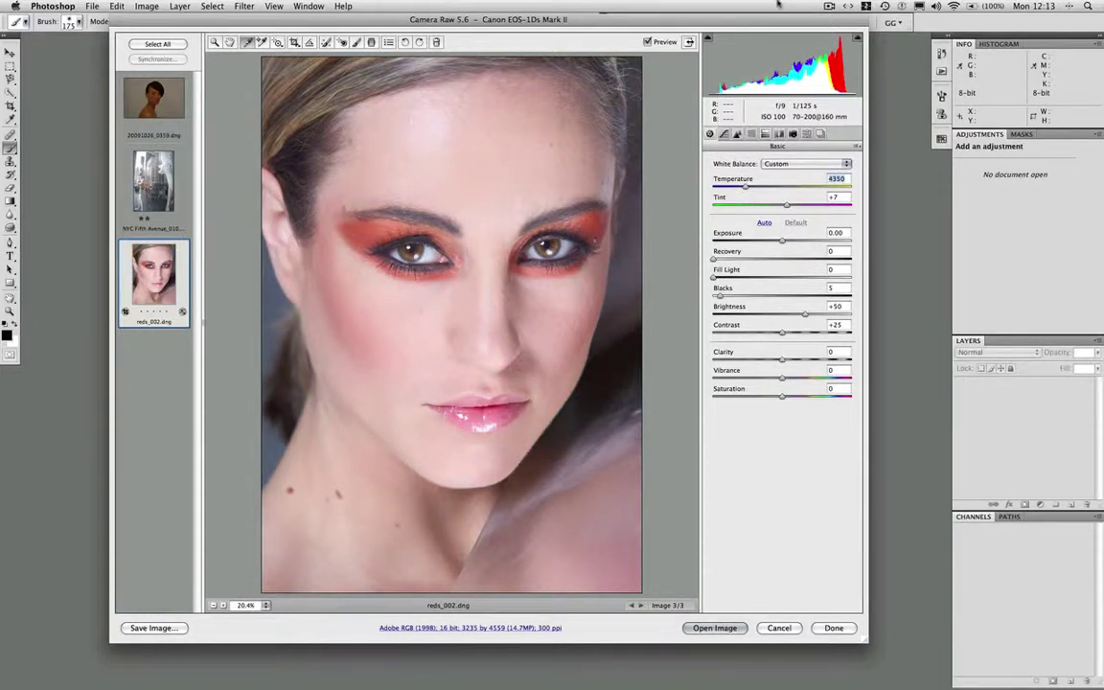
text(5050)
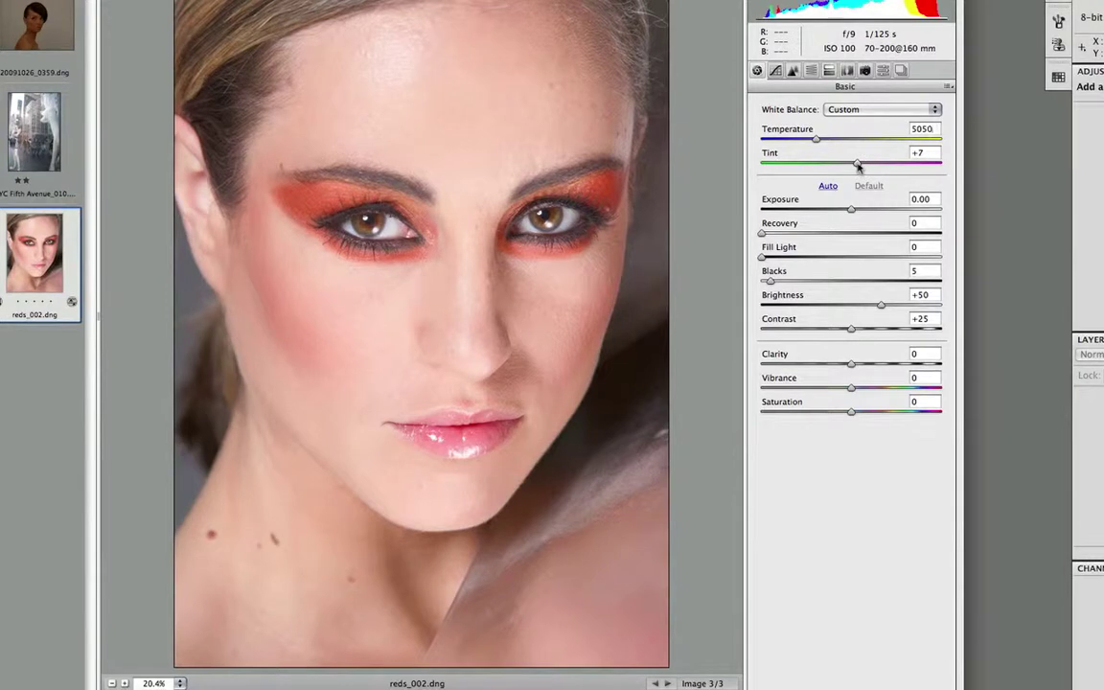
drag(859, 167, 909, 171)
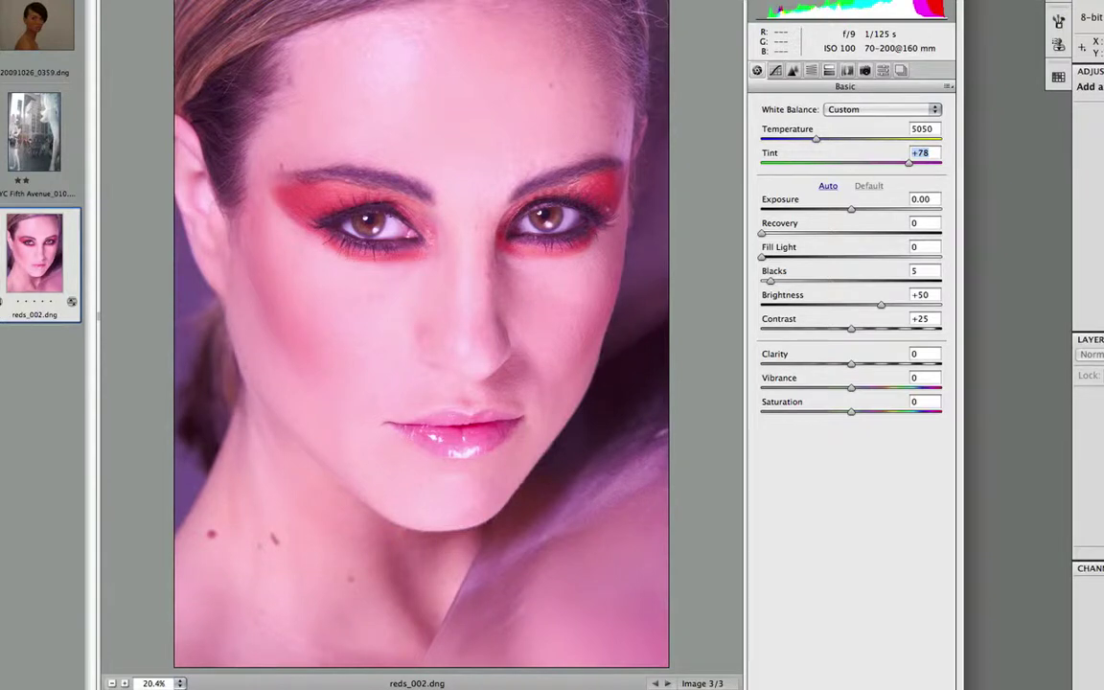
text(7)
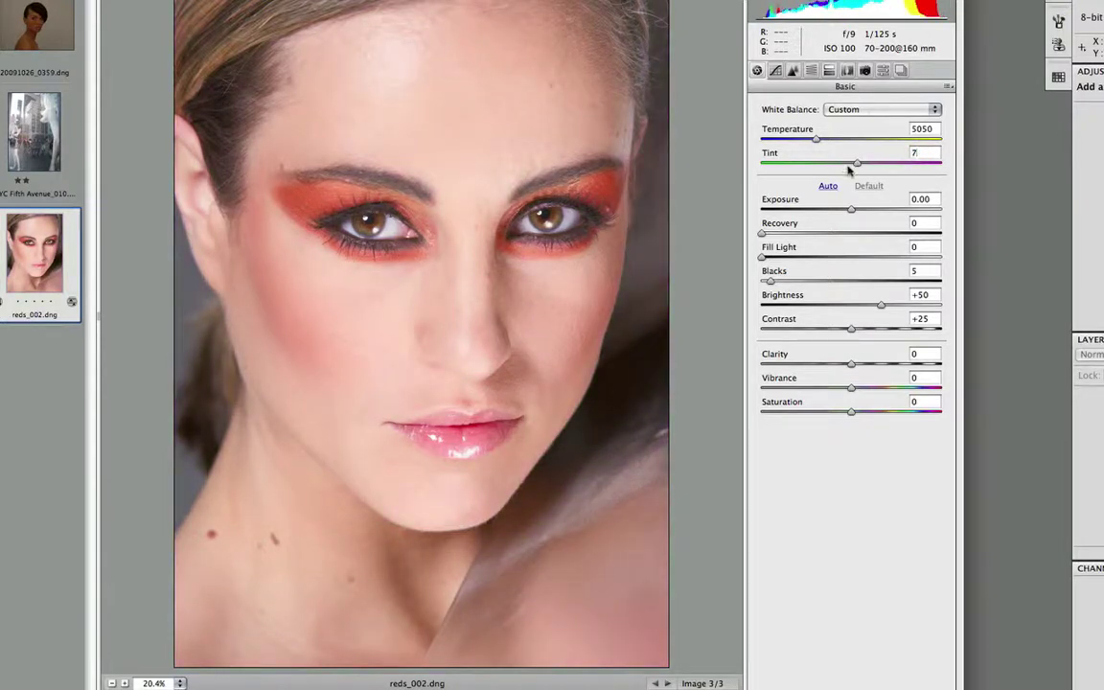
Set the Tint to +3 and the Exposure to +0.20, using the clipping display to check the highlights.
click(857, 164)
drag(857, 164, 853, 164)
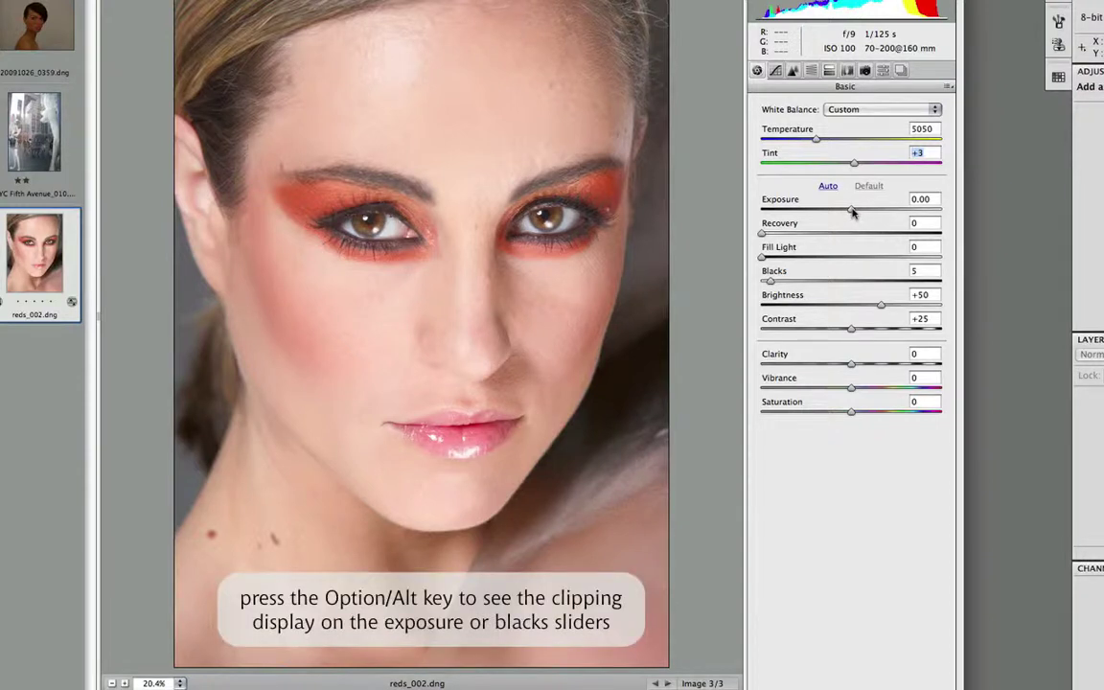
drag(852, 212, 881, 222)
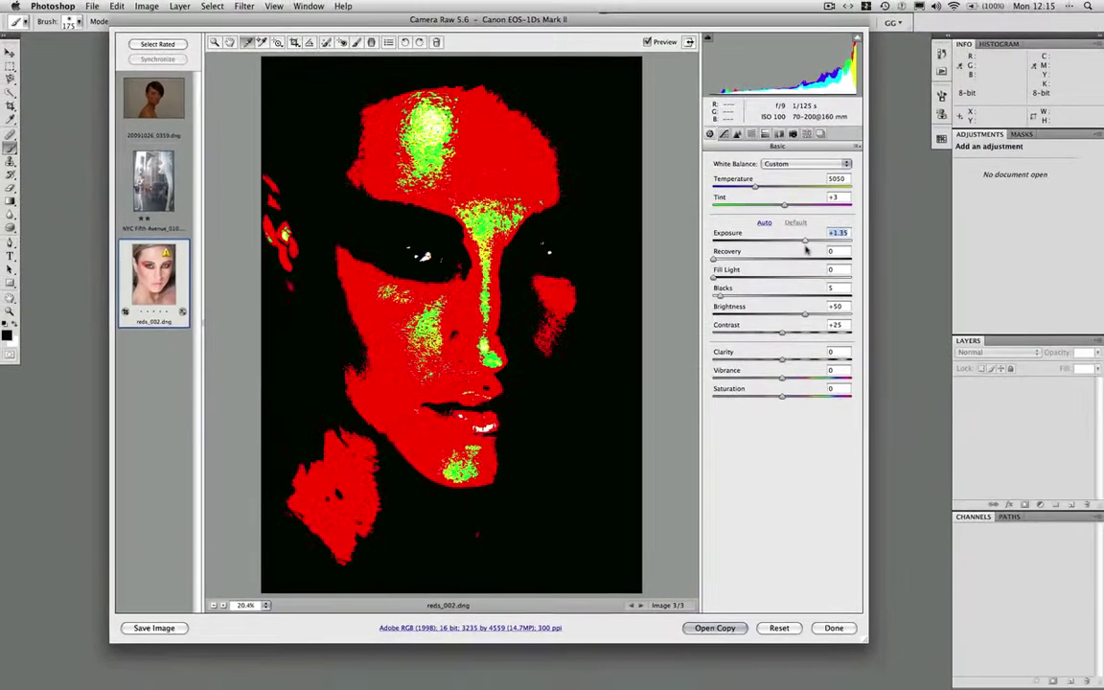
mouse_move(806, 250)
mouse_down()
mouse_move(815, 249)
mouse_move(787, 241)
mouse_up()
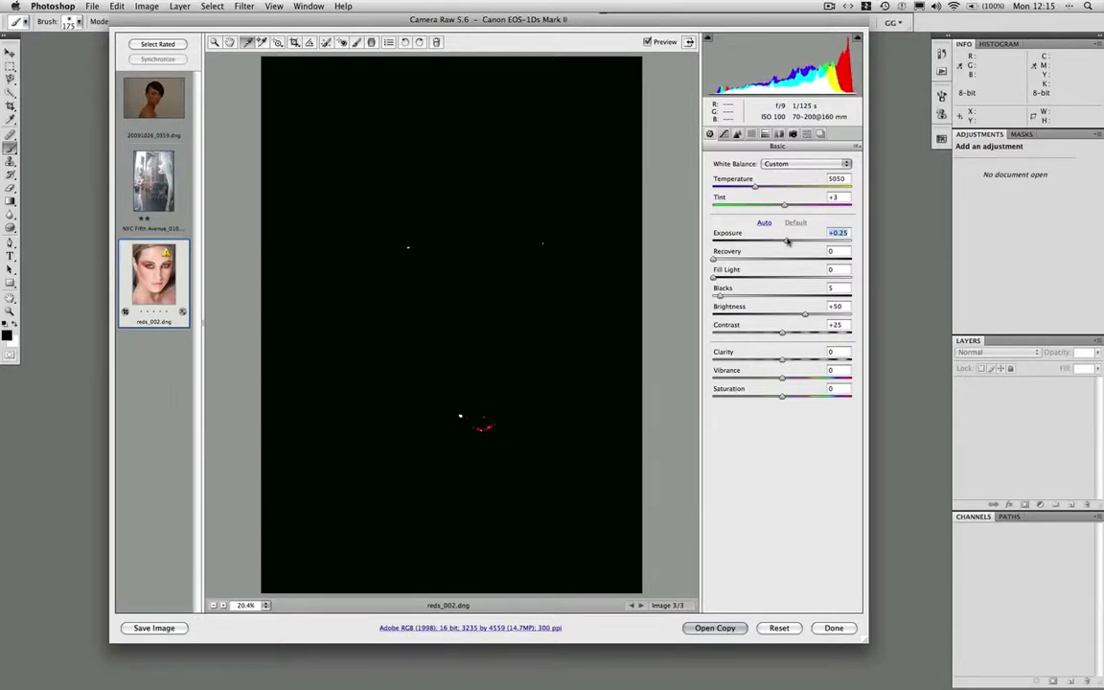
drag(787, 241, 785, 239)
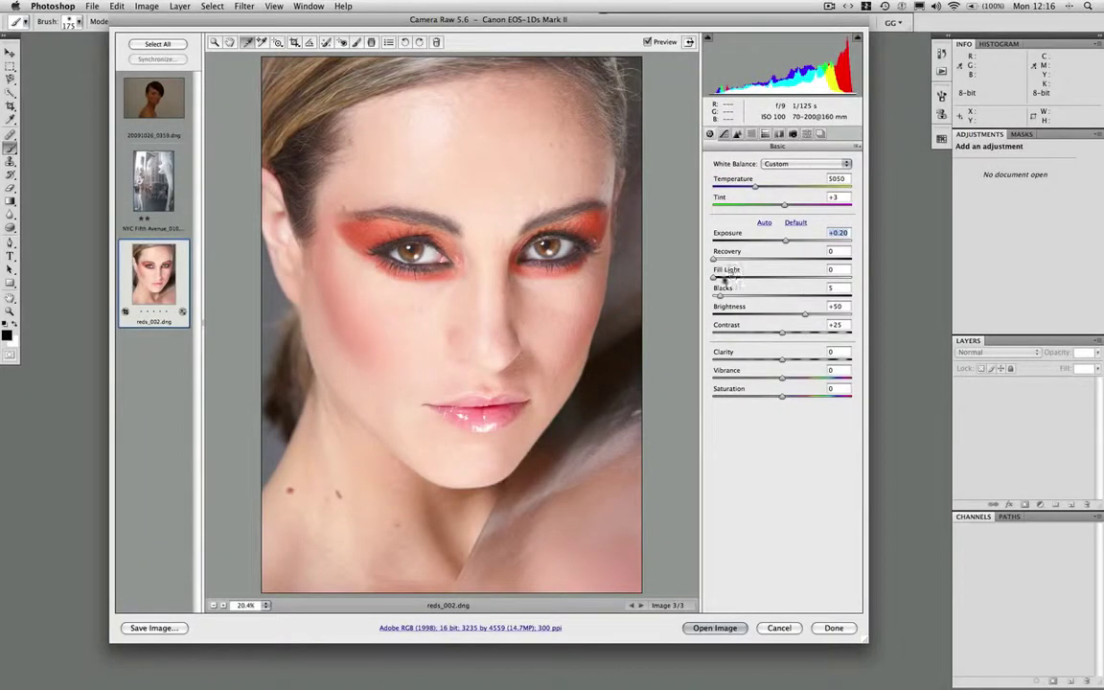
Set the Blacks to 10, using the clipping display to check the shadows.
drag(722, 295, 731, 300)
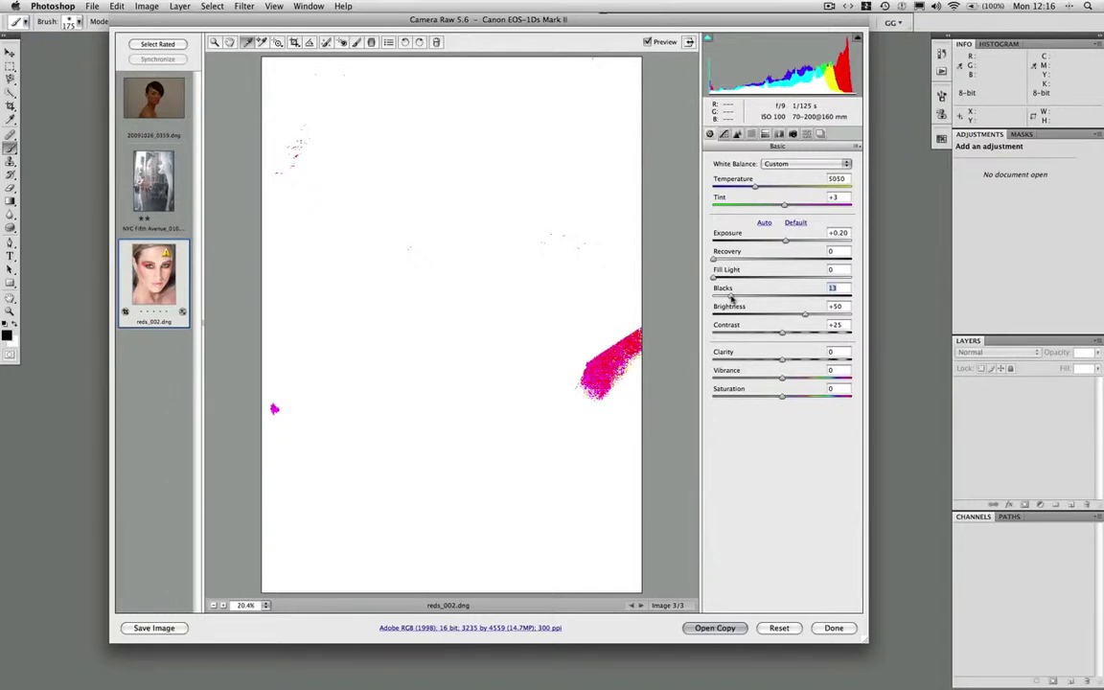
mouse_move(732, 299)
mouse_down()
mouse_move(745, 299)
mouse_move(729, 298)
mouse_up()
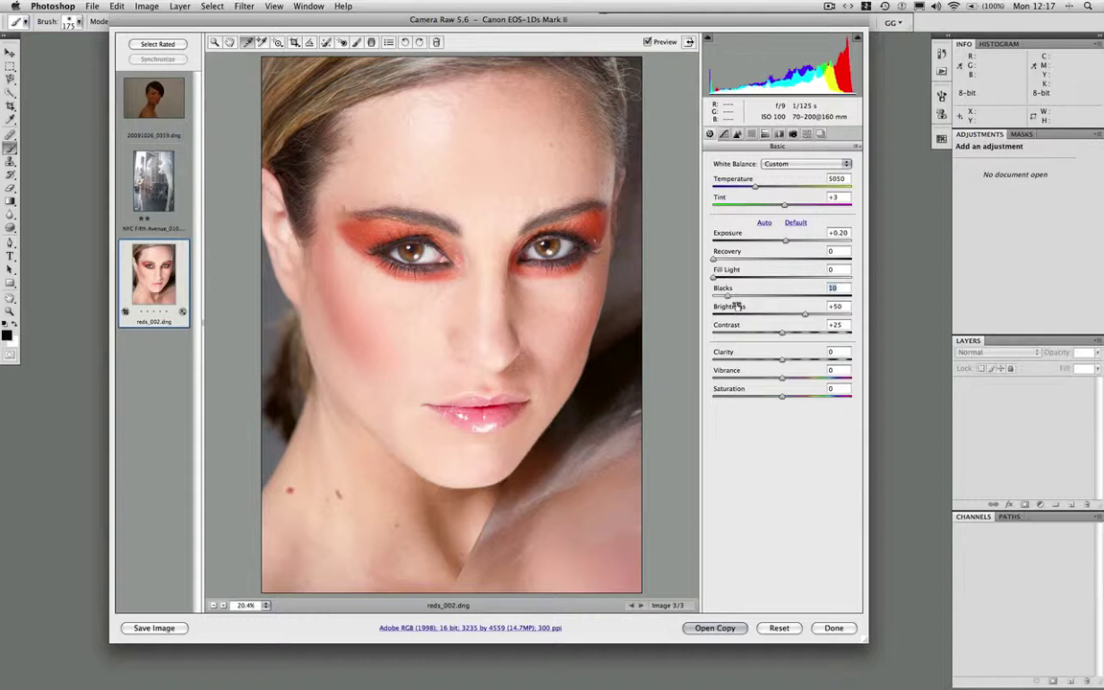
key(alt)
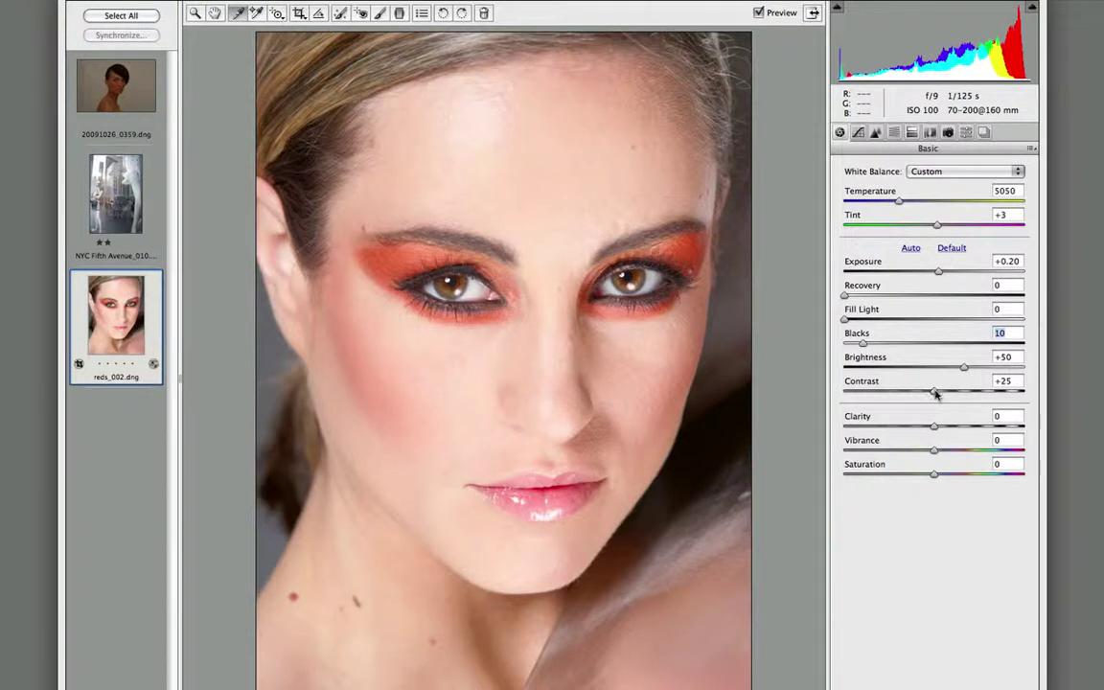
Set the portrait's Contrast to +32 and its Brightness to +25.
mouse_move(935, 392)
mouse_down()
mouse_move(996, 415)
mouse_move(934, 389)
mouse_up()
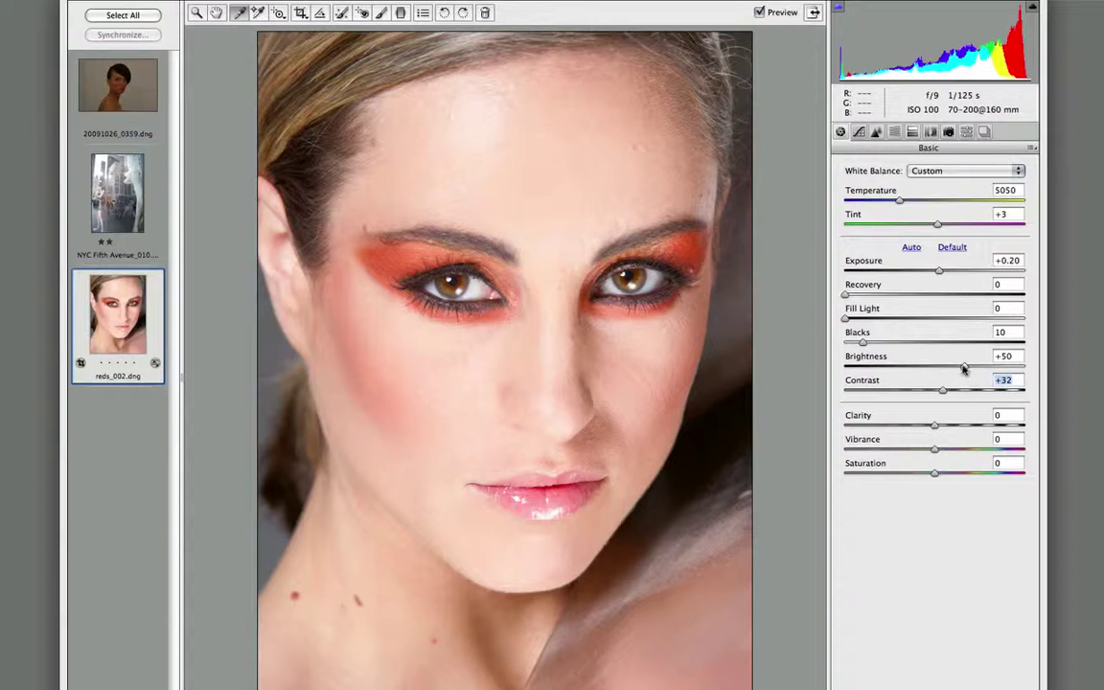
drag(964, 369, 937, 376)
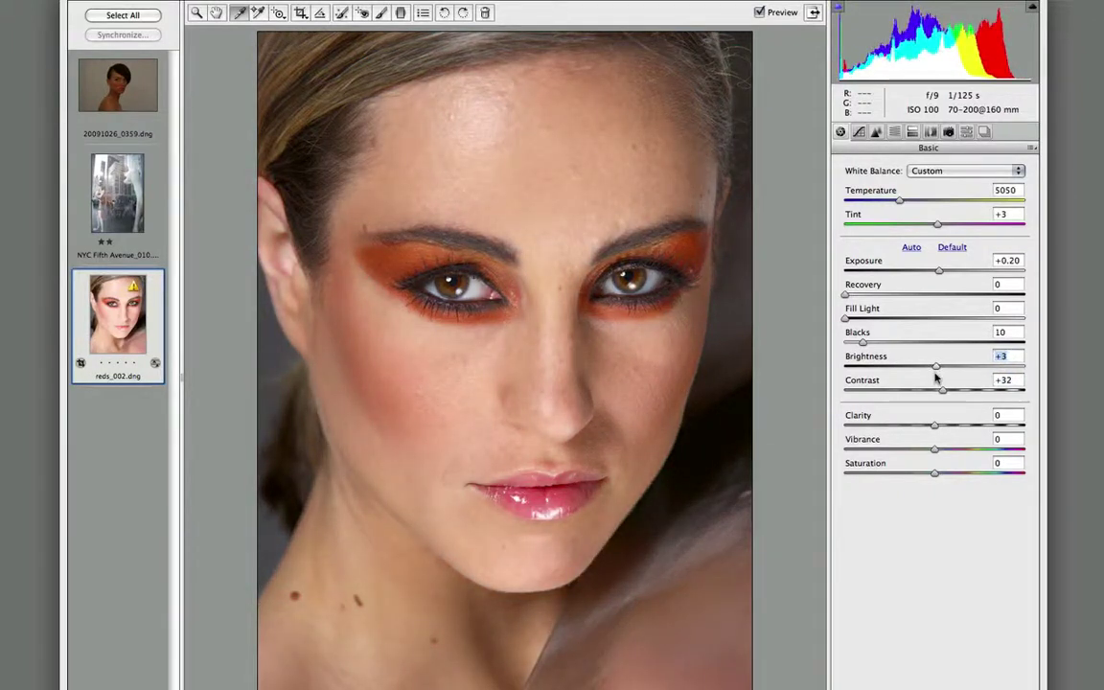
drag(936, 379, 948, 375)
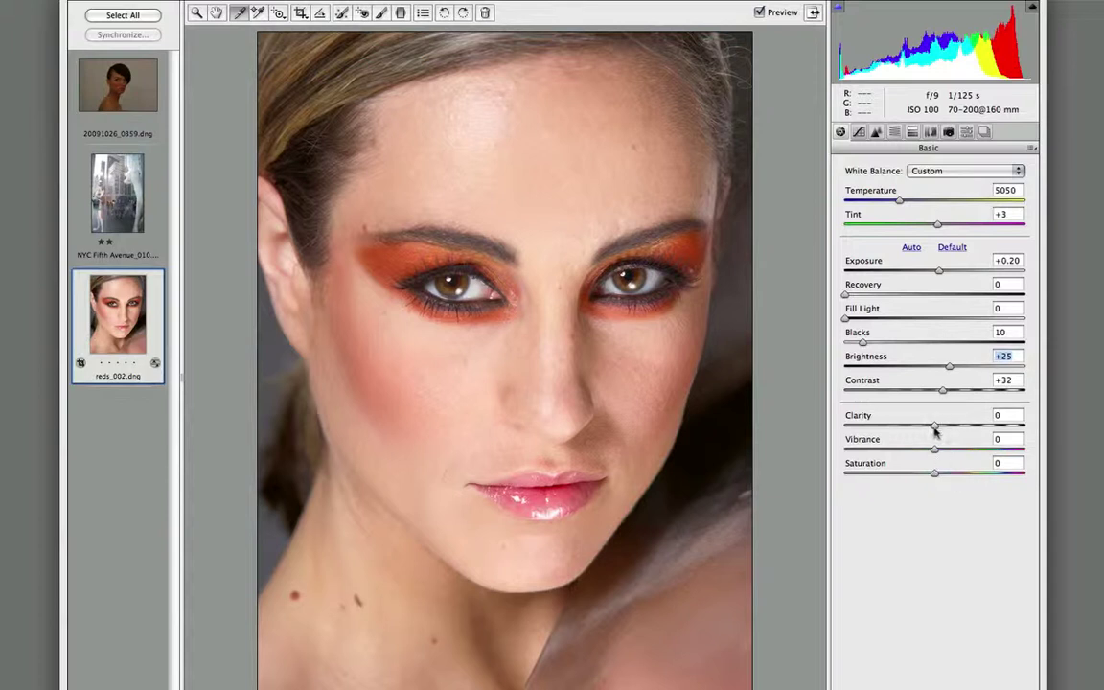
Try Clarity at +94 and at -82, restoring it to 0 after each.
drag(935, 426, 1021, 428)
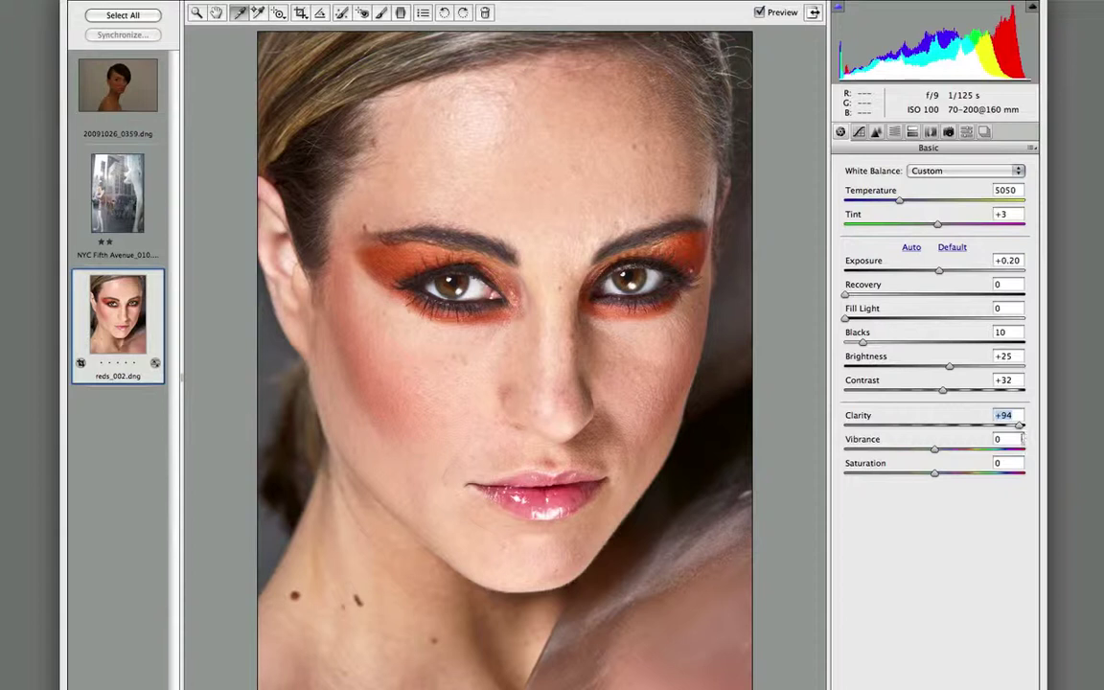
text(0)
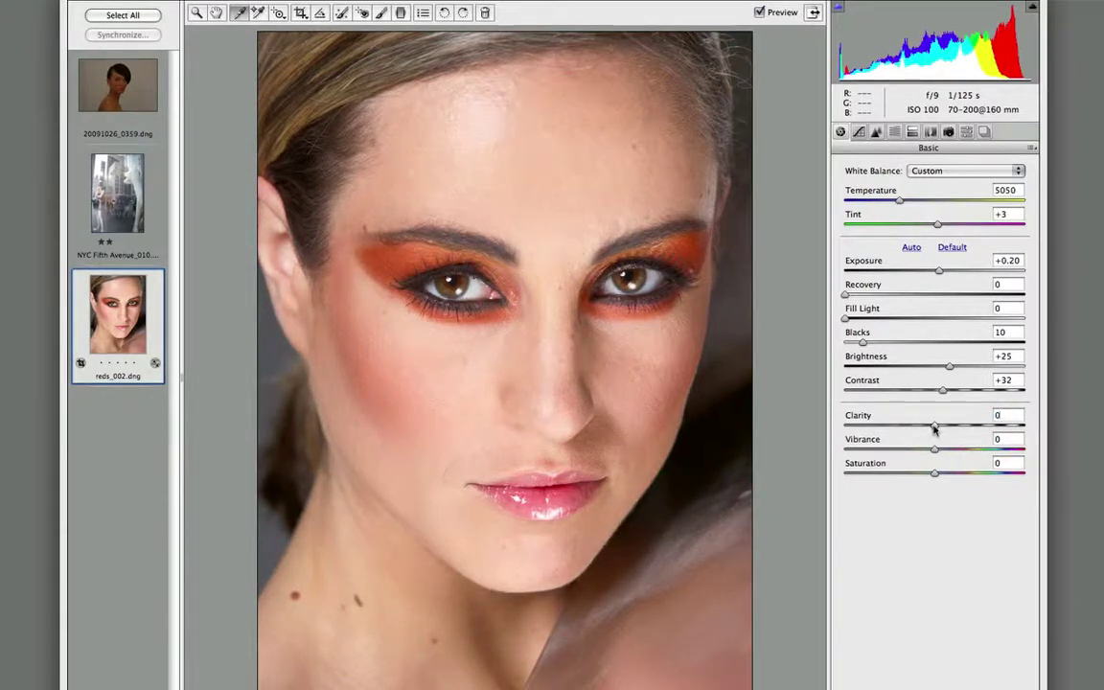
drag(934, 431, 859, 421)
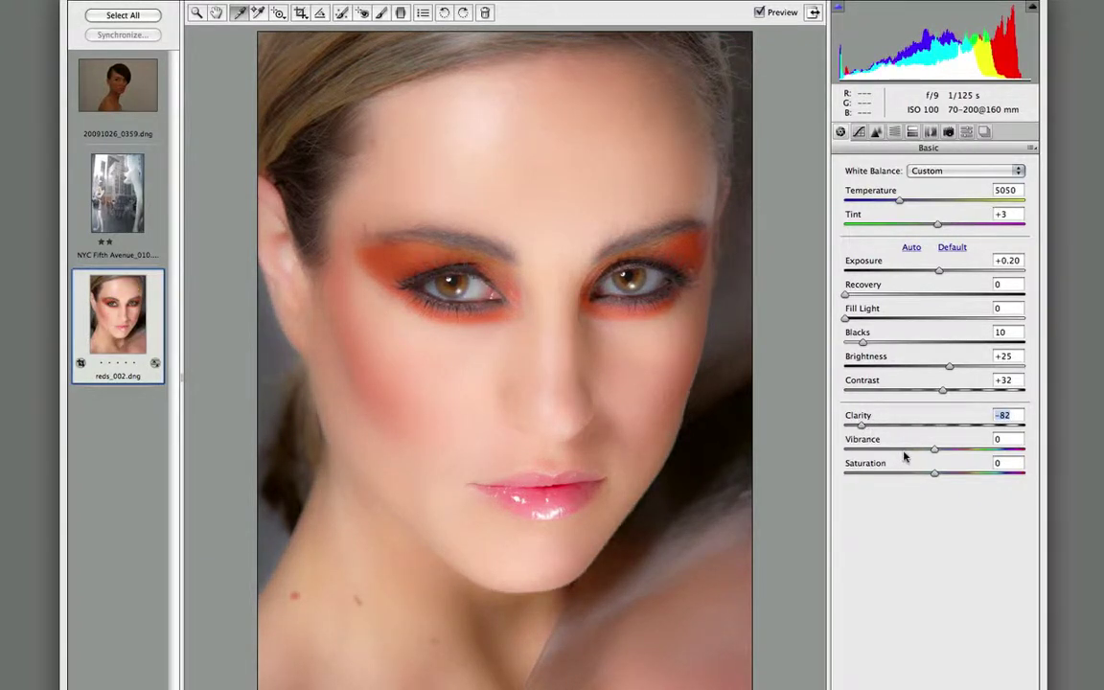
text(0)
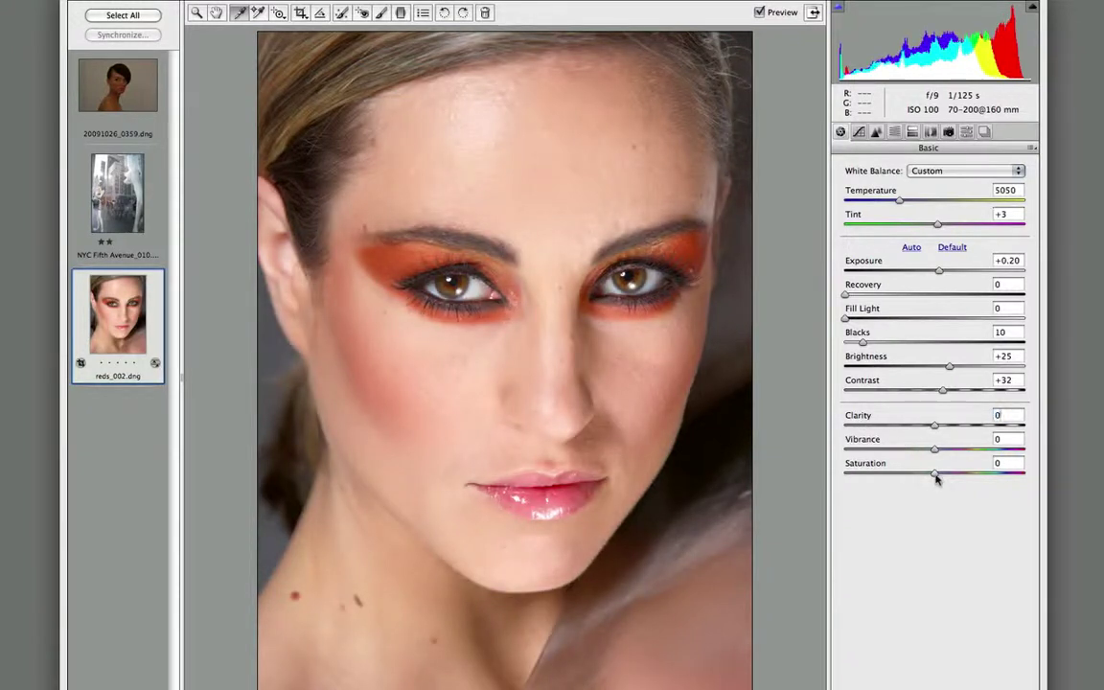
Try a Saturation of +87 and a Vibrance of +100, restoring each to 0.
drag(934, 477, 990, 484)
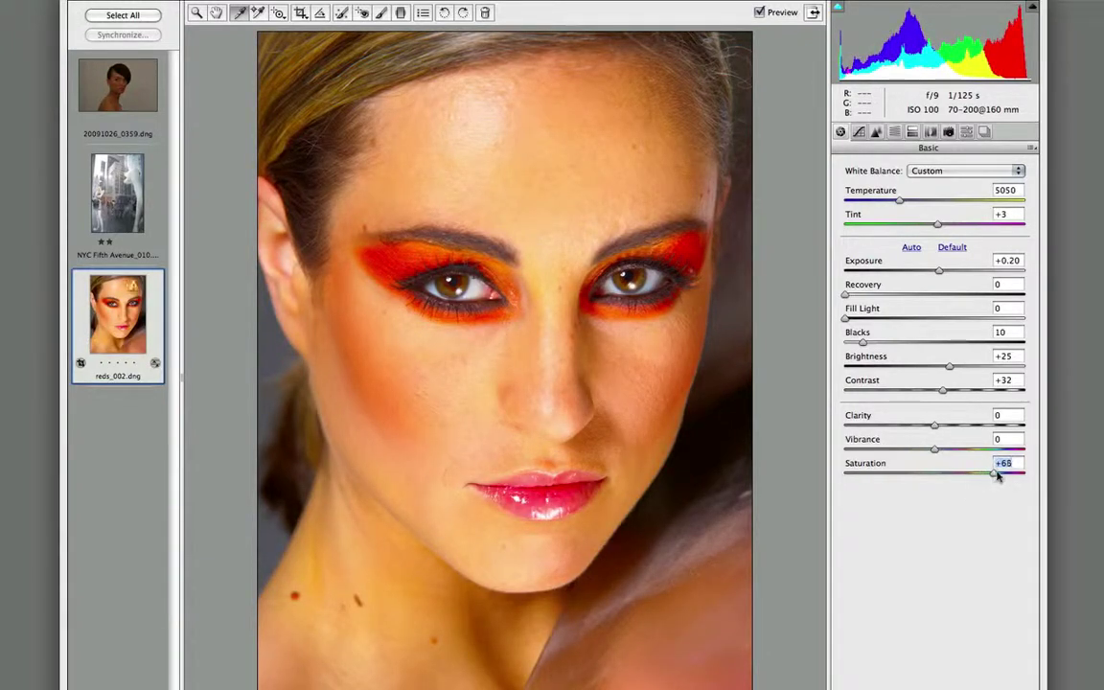
drag(992, 473, 1015, 477)
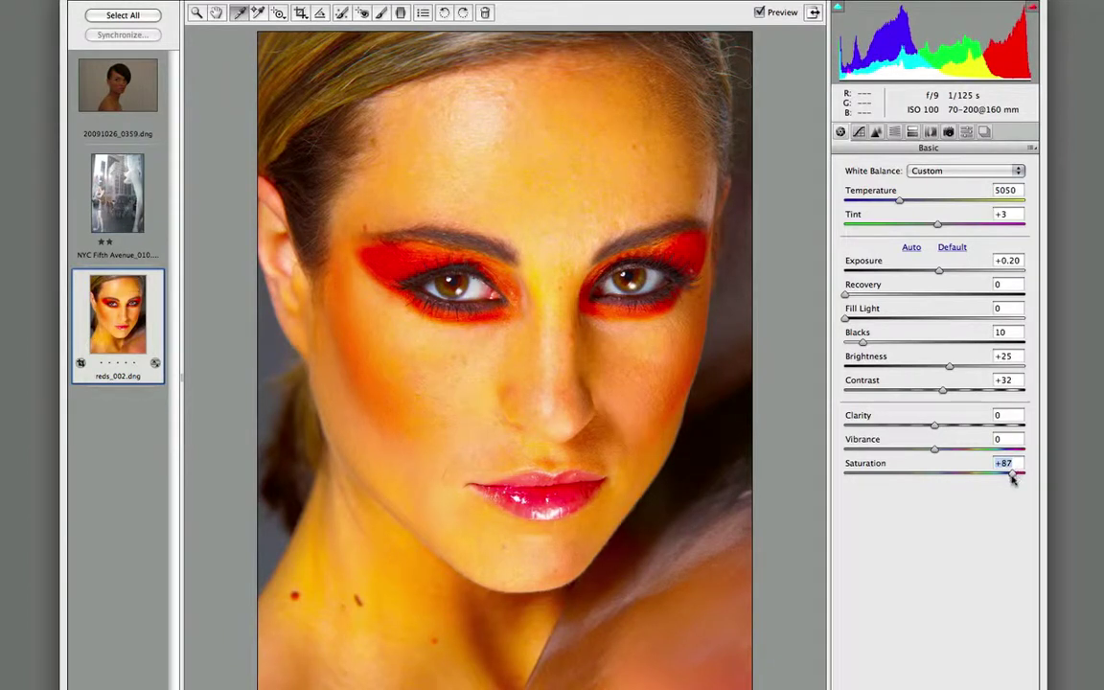
double_click(1010, 475)
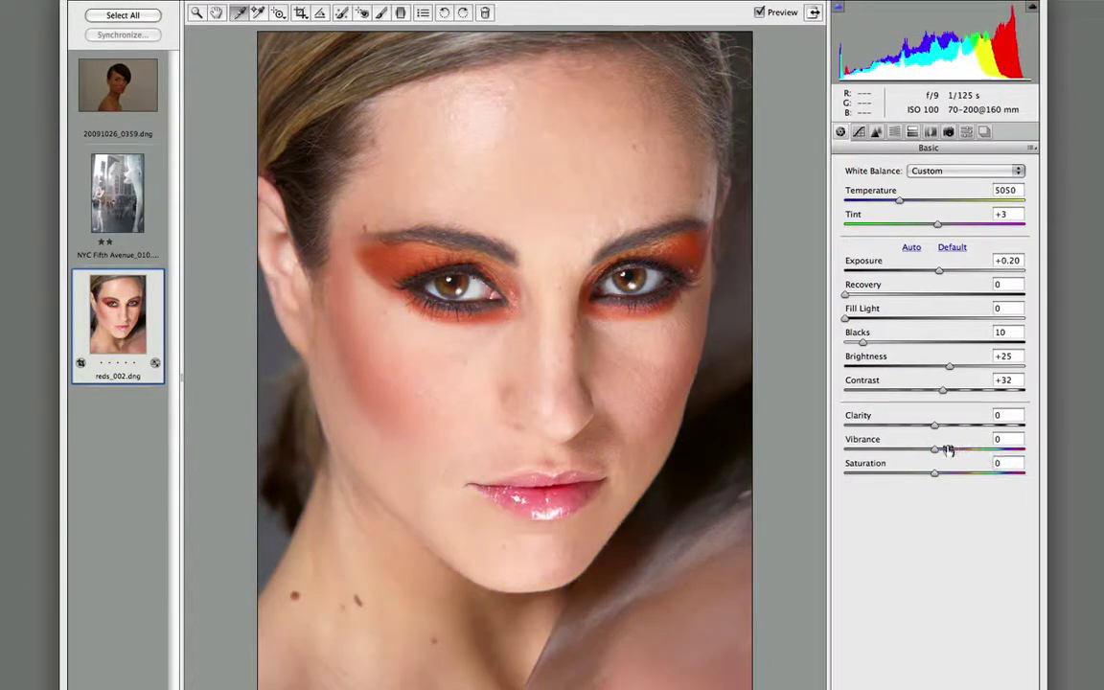
drag(947, 450, 1025, 451)
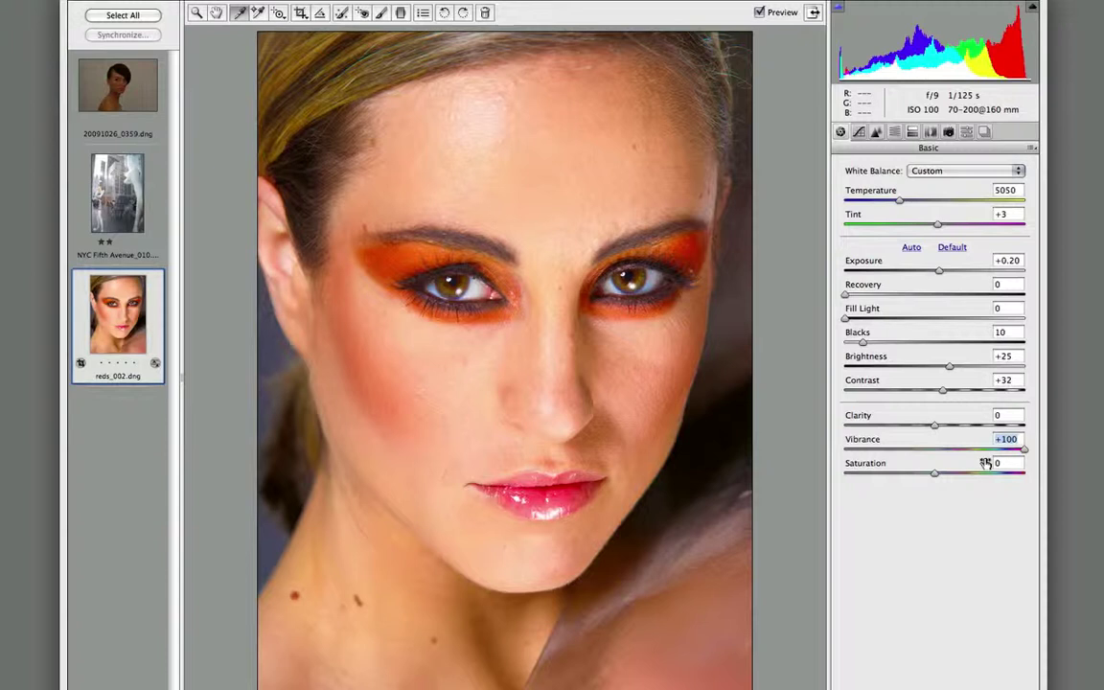
key(super+z)
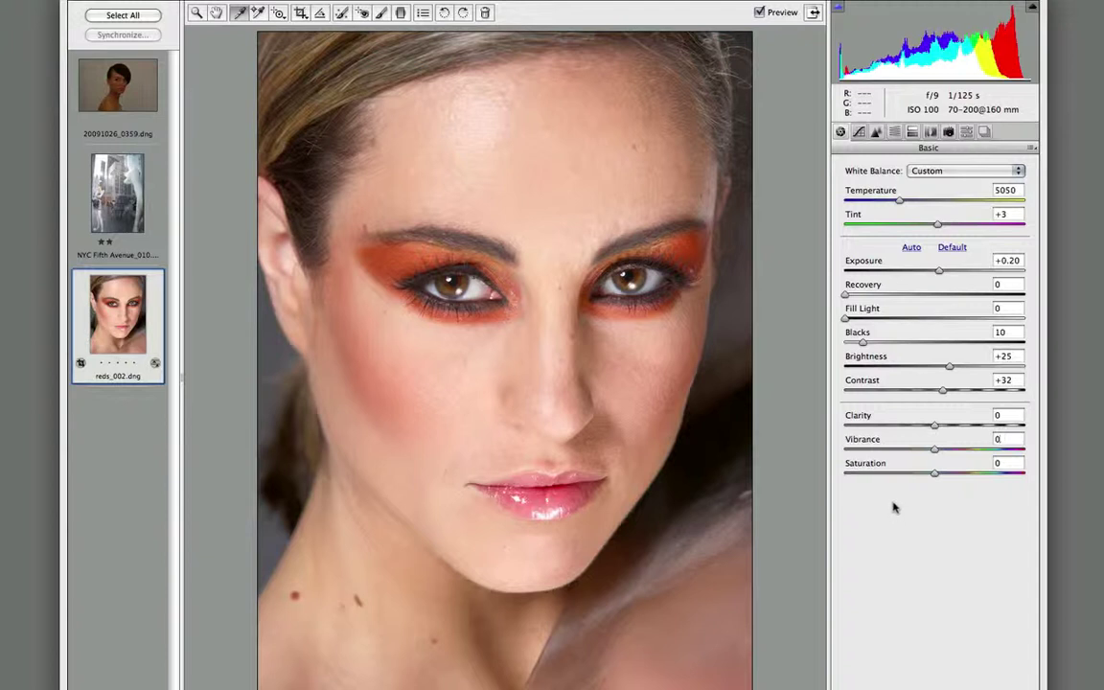
Try a parametric tone curve with Highlights +32, Lights +29, Darks -18 and Shadows -2, resetting all four to 0.
click(858, 133)
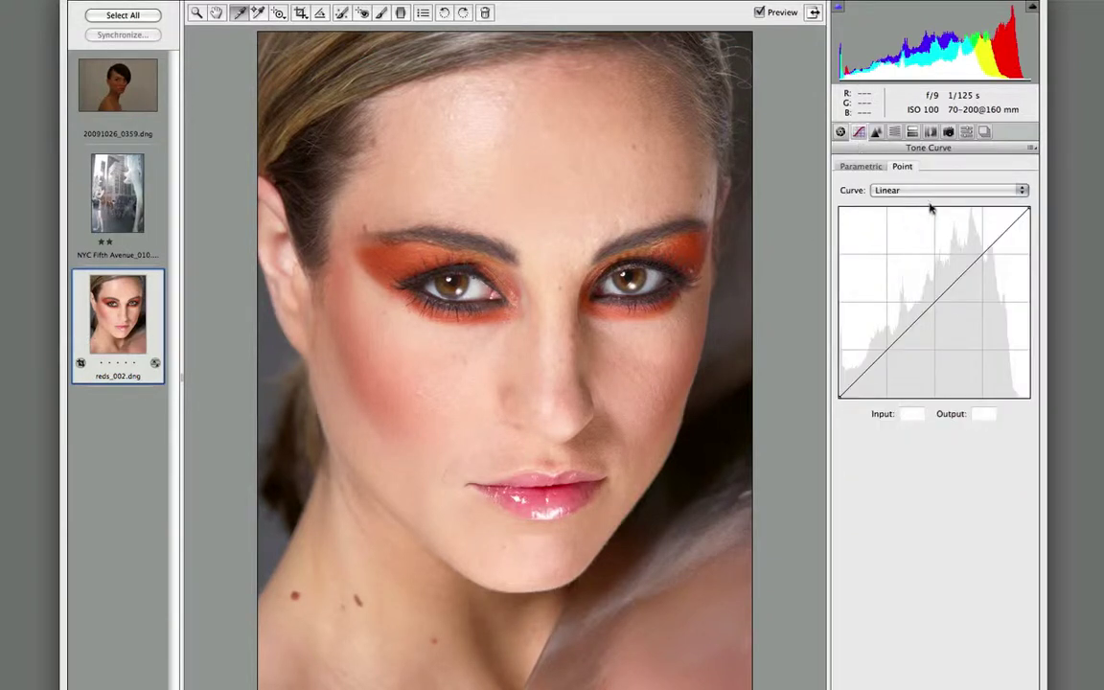
click(859, 165)
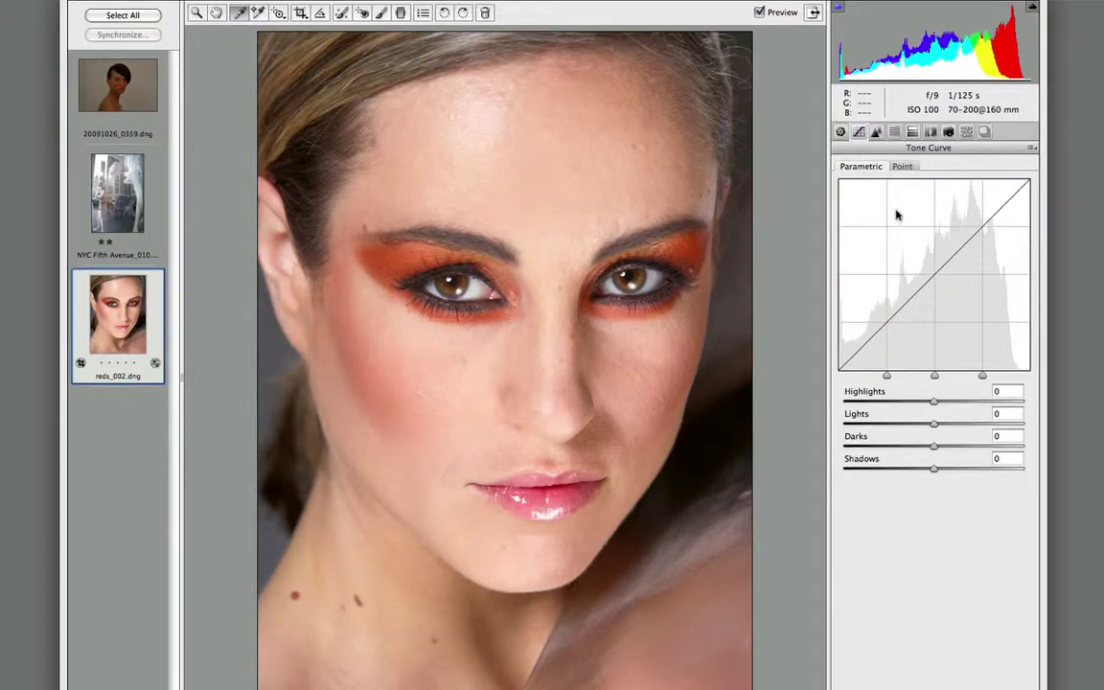
click(905, 168)
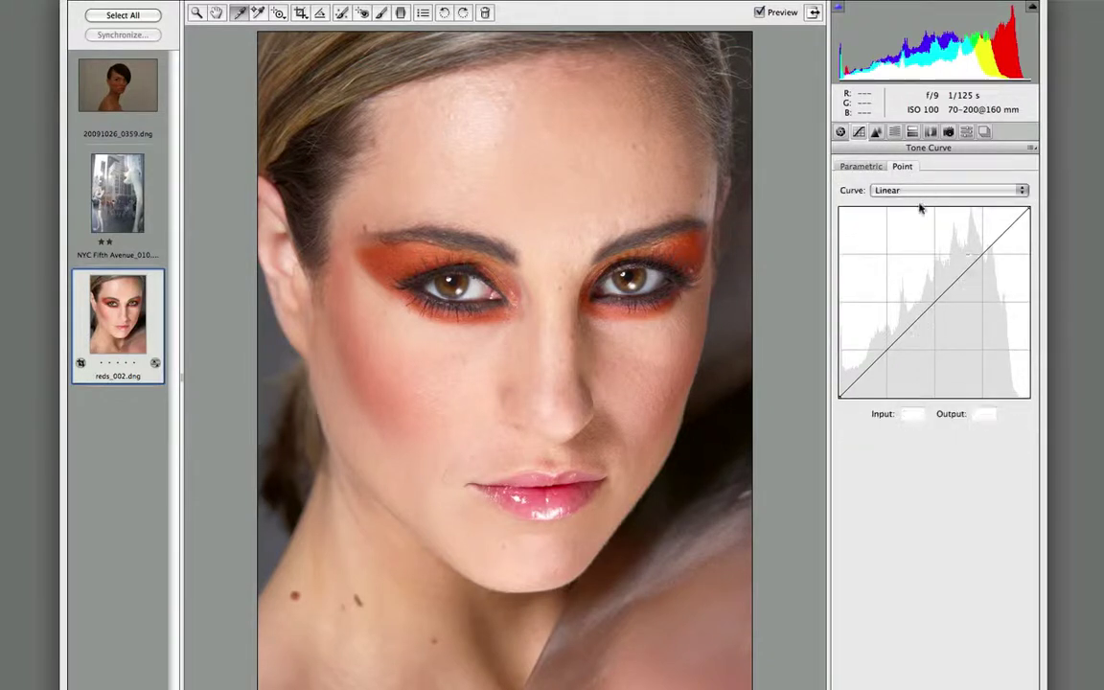
click(868, 165)
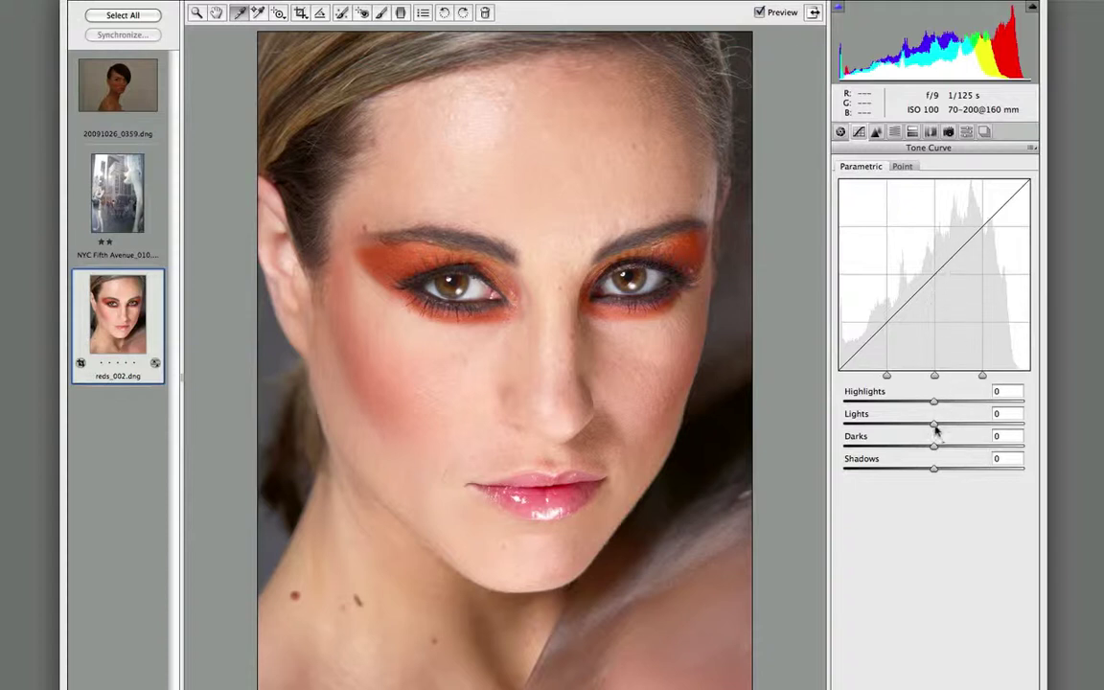
drag(934, 403, 933, 484)
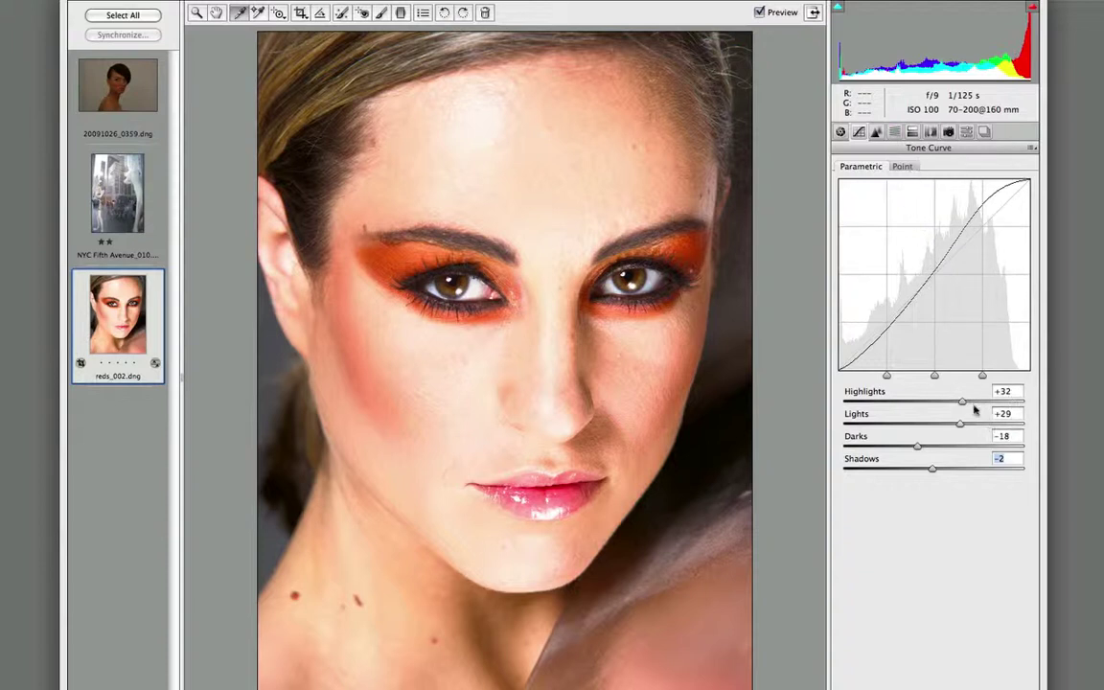
text(0)
drag(1012, 436, 981, 414)
text(0)
text(0)
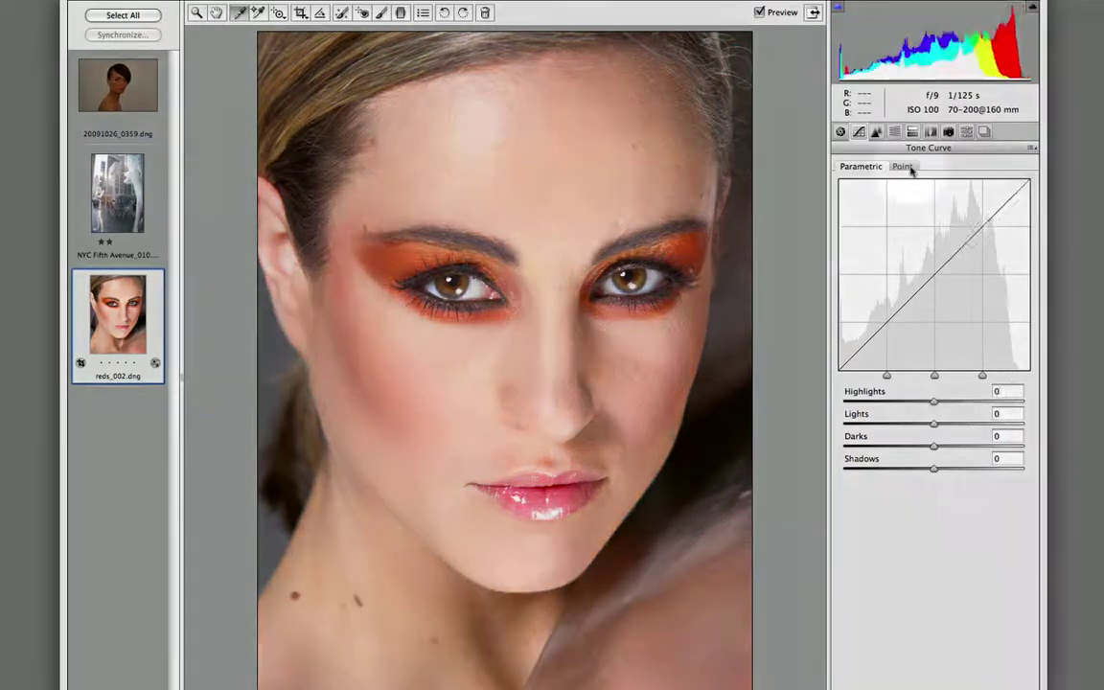
Add a highlight point to the point tone curve by sampling the forehead at input 221, and raise its output to 231.
click(903, 166)
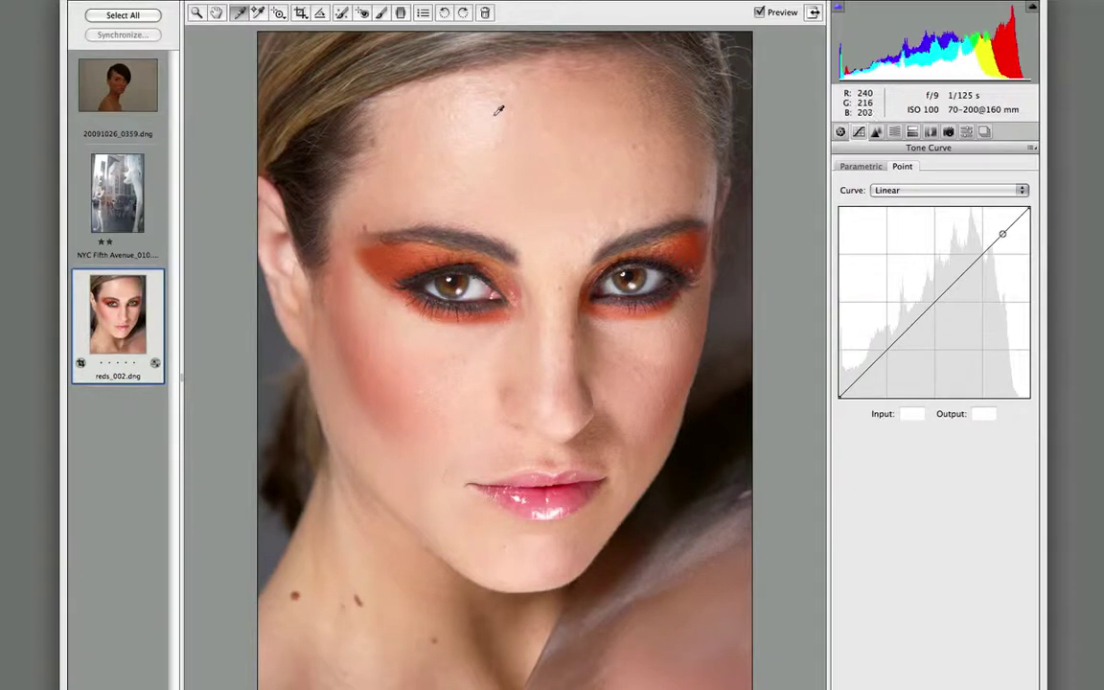
super+click(496, 112)
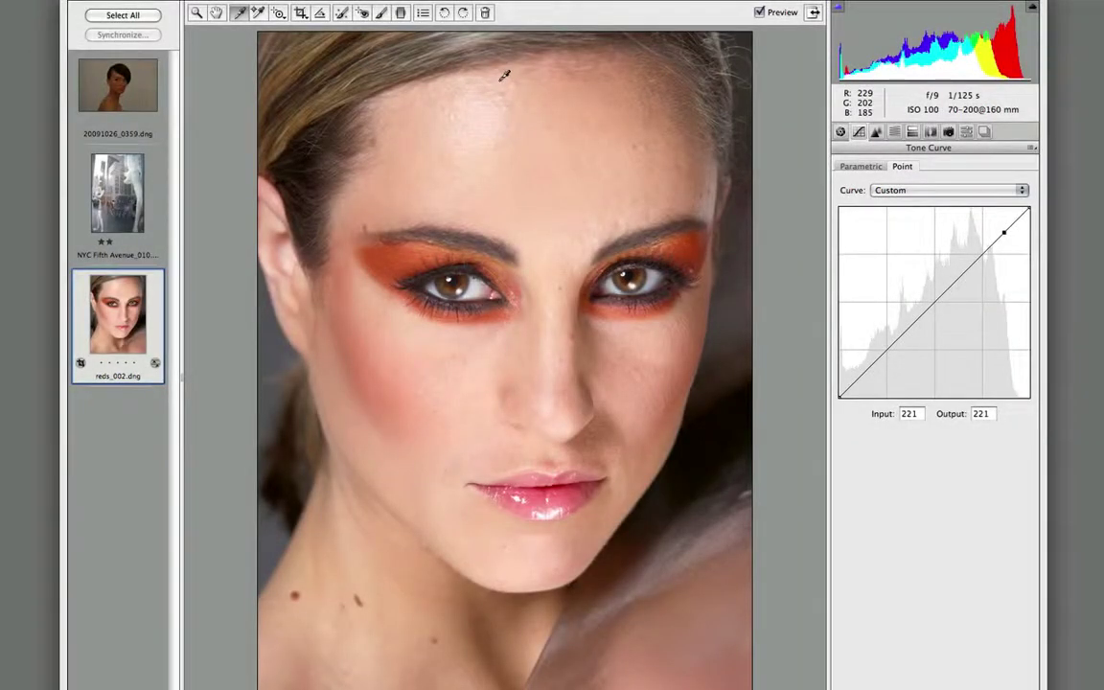
key(Up)
key(Up)
key(Up)
key(Up)
key(Up)
key(Up)
key(Up)
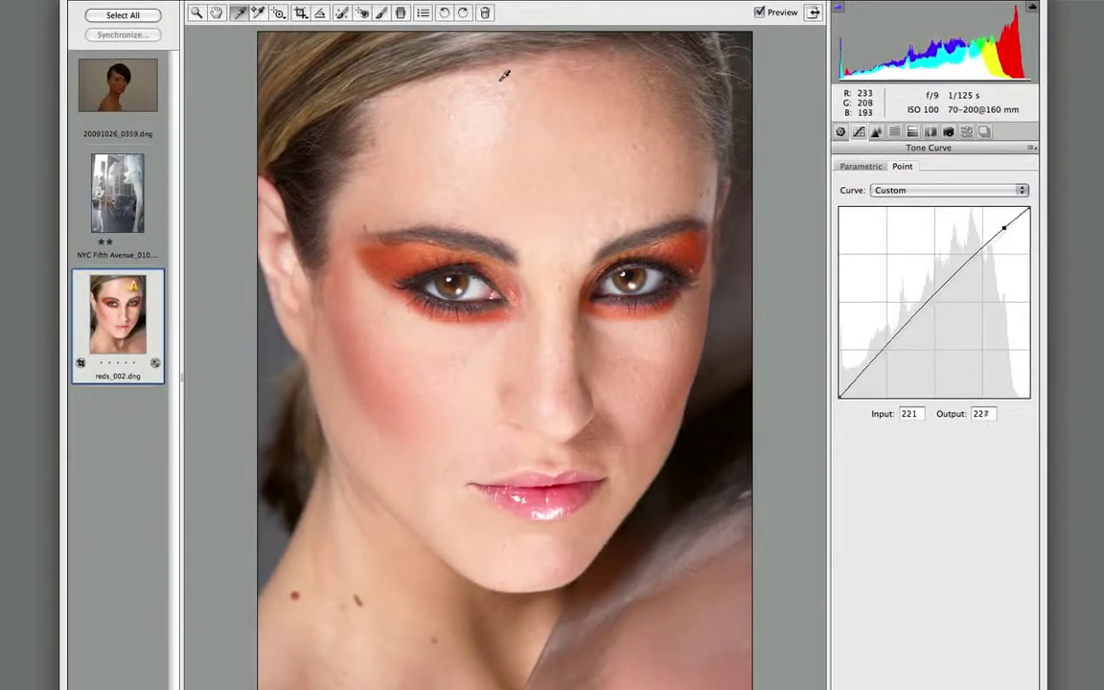
key(Up)
key(Up)
key(Up)
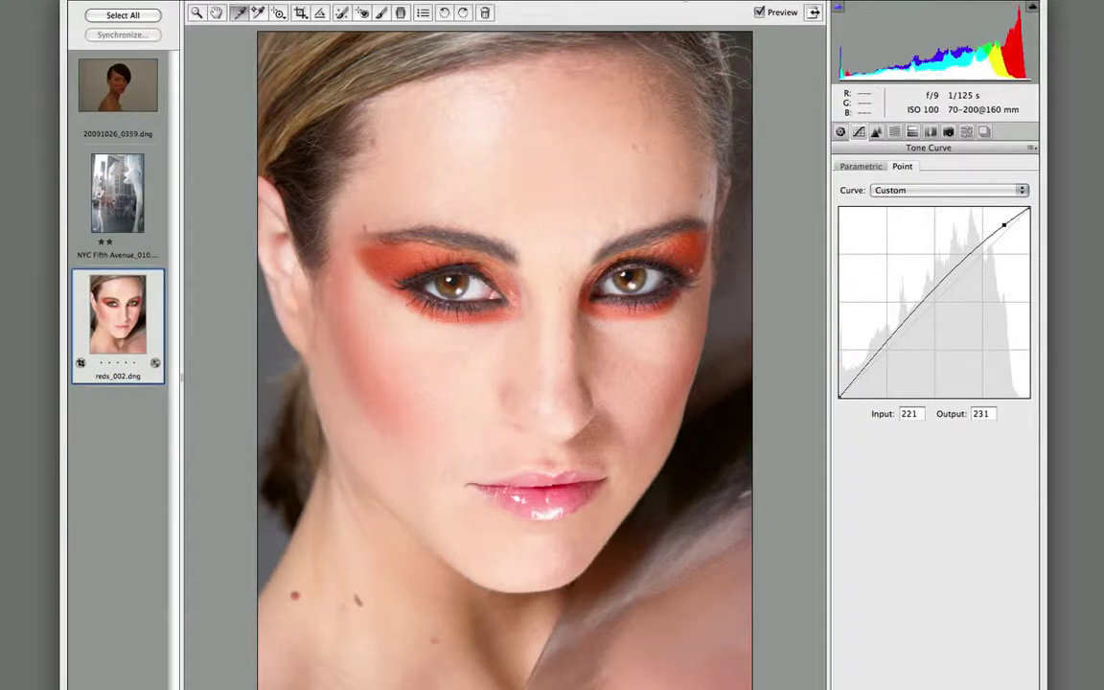
Add a shadow point to the curve at input 46 from the model's eye area and lower its output to 51.
key(super+plus)
key(super+plus)
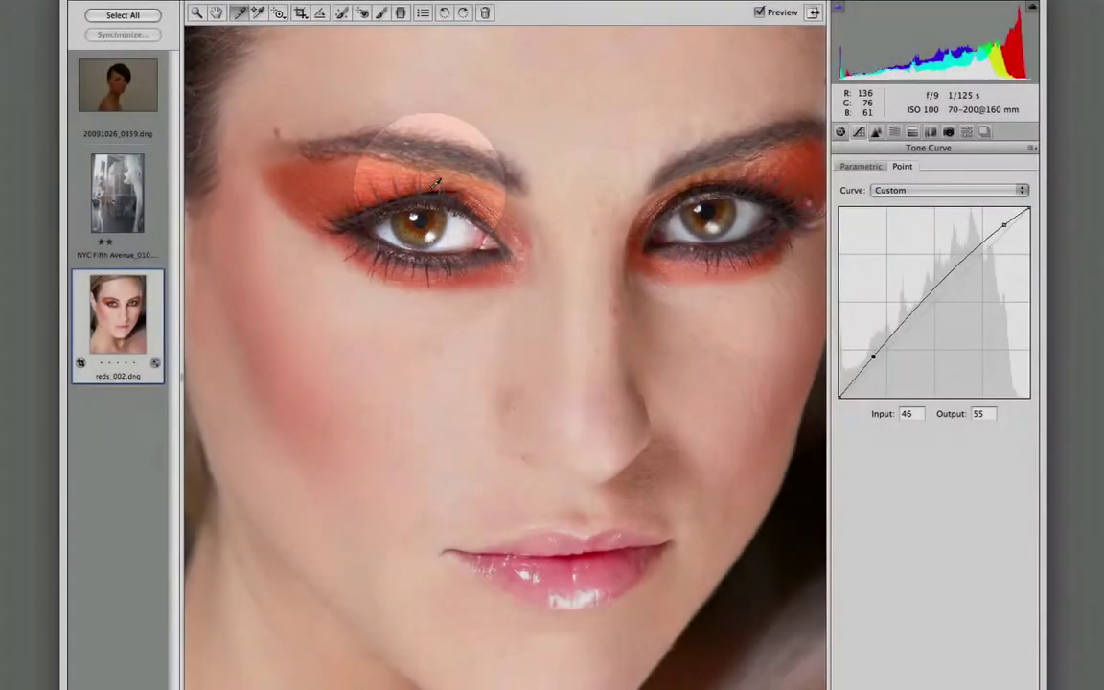
key(Down)
key(Down)
key(Down)
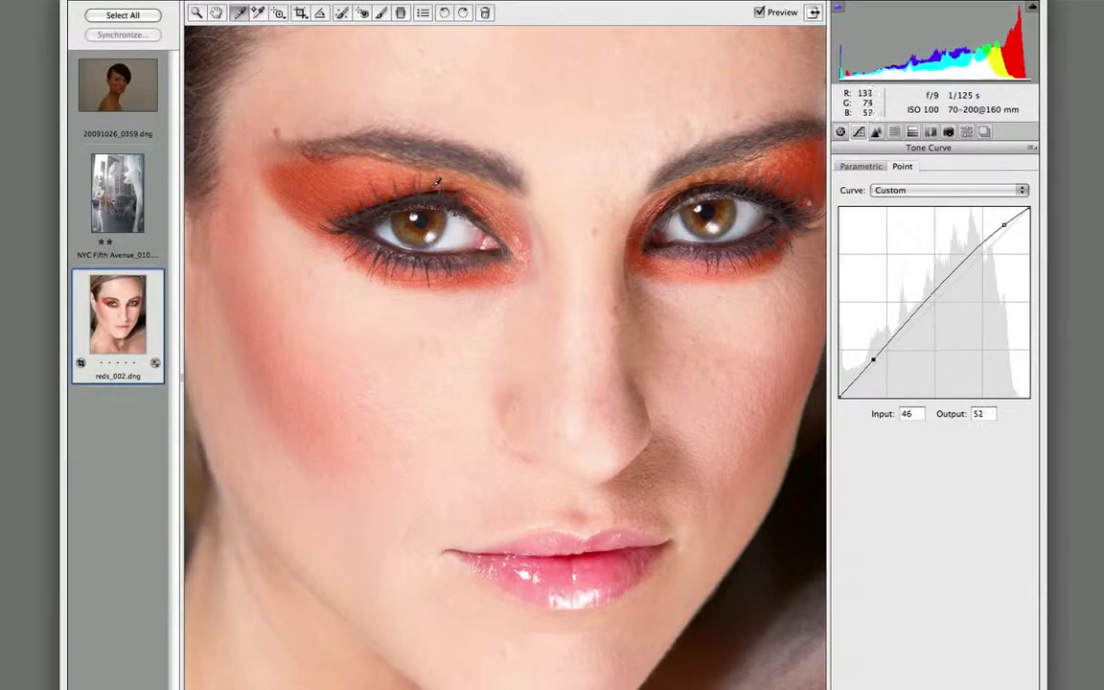
key(Down)
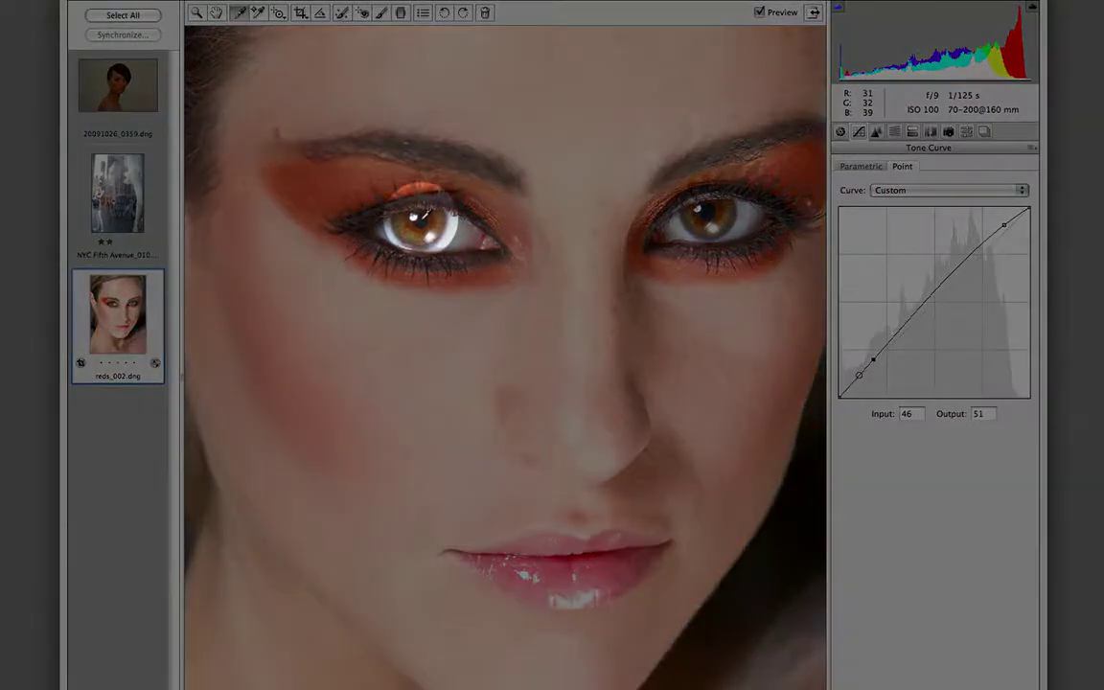
Add a darker curve point at input 27 by sampling the model's pupil, and lower its output to 25.
super+click(423, 218)
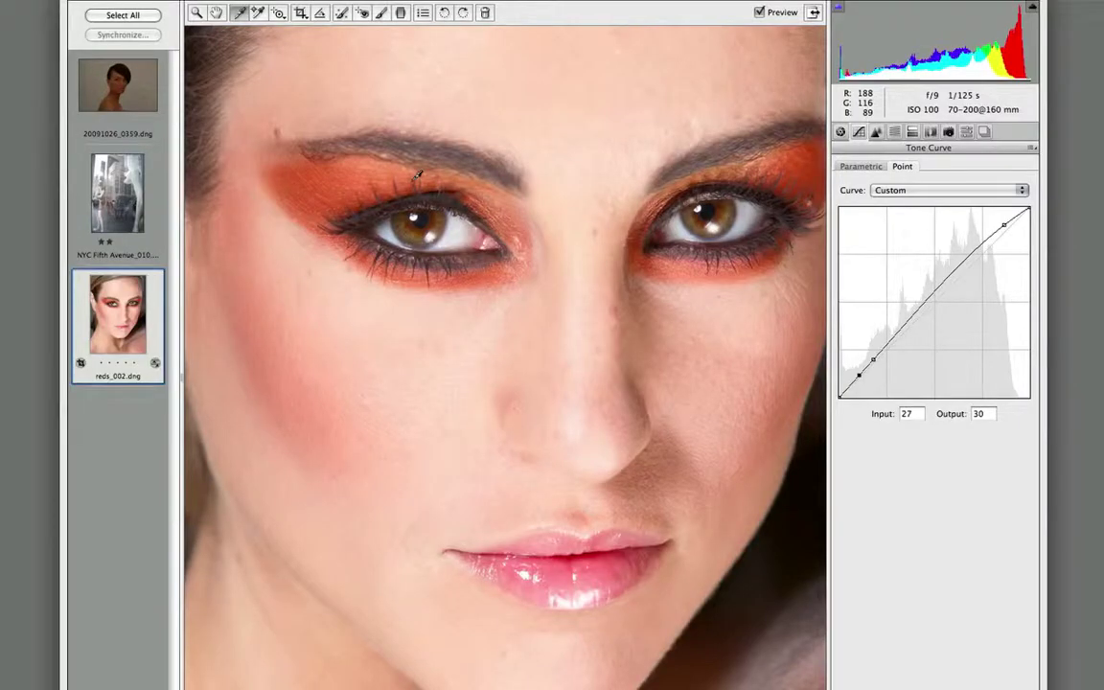
key(Down)
key(Down)
key(Down)
key(Down)
key(Down)
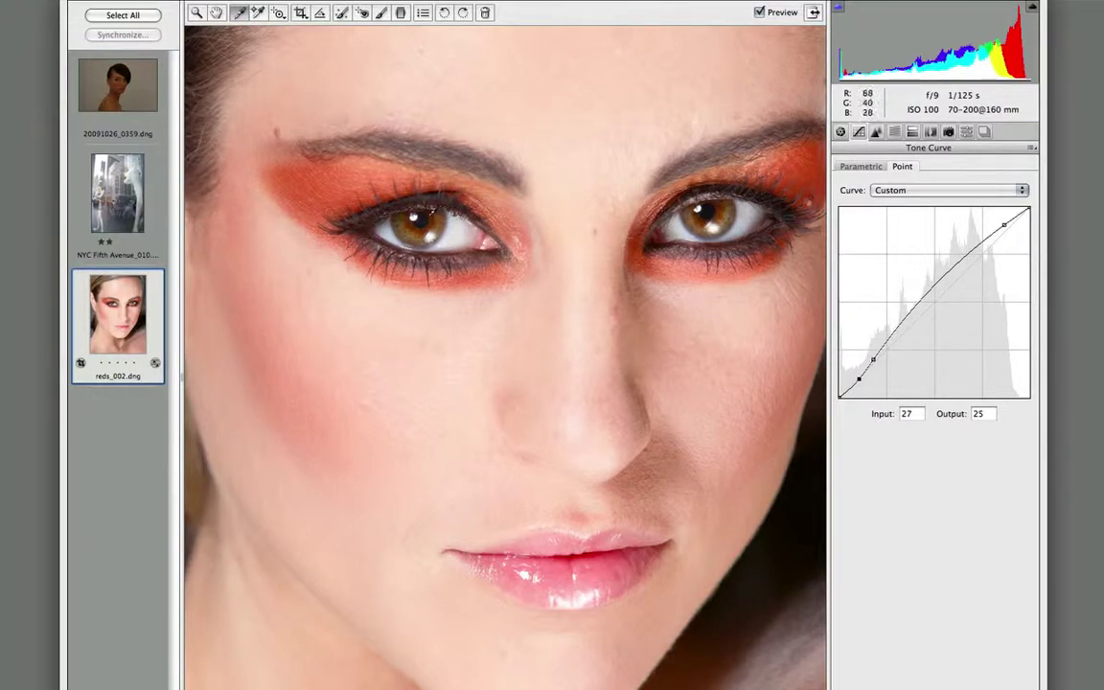
Fine-tune the portrait's white balance to a Temperature of 4900 and a Tint of -5.
key(ctrl+0)
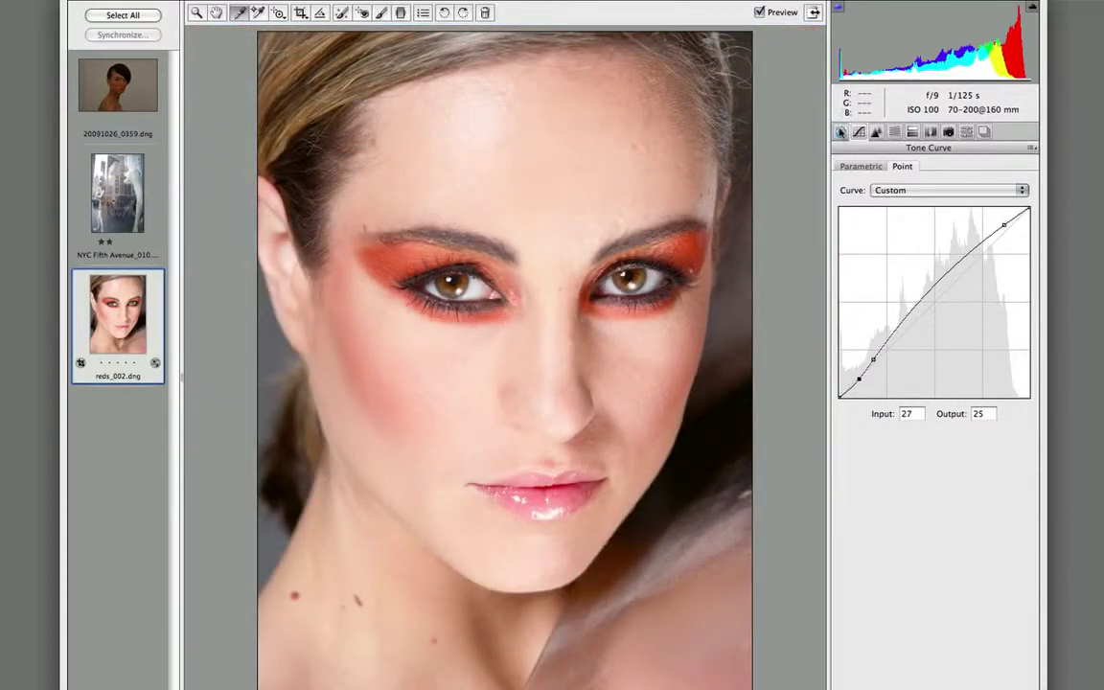
click(840, 132)
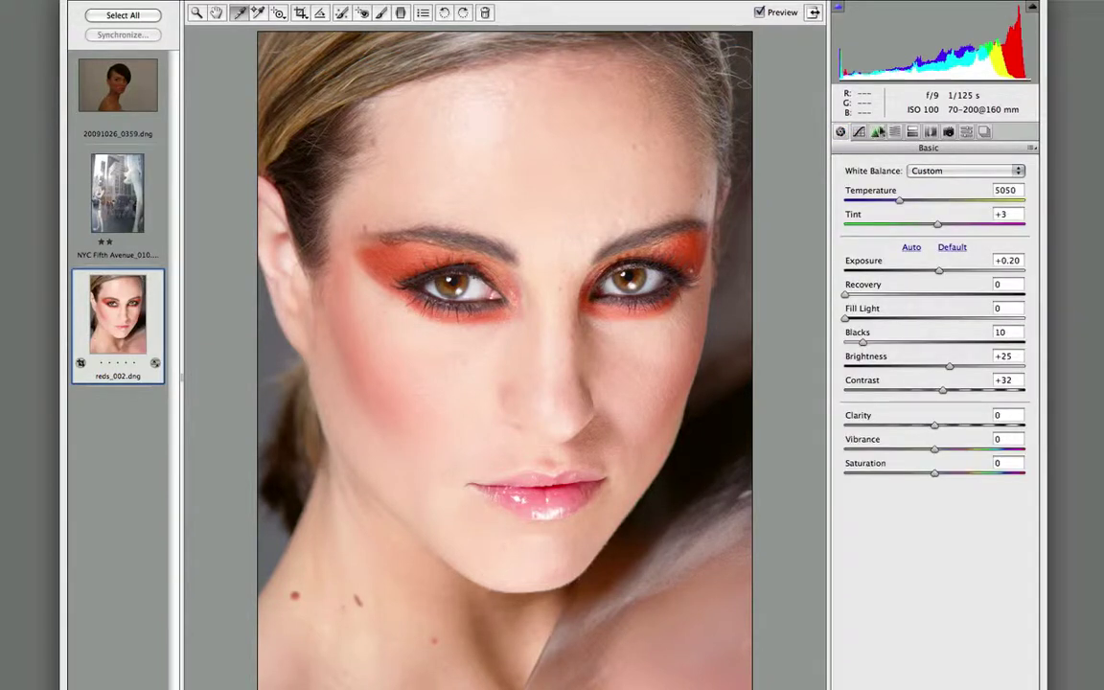
drag(901, 200, 899, 203)
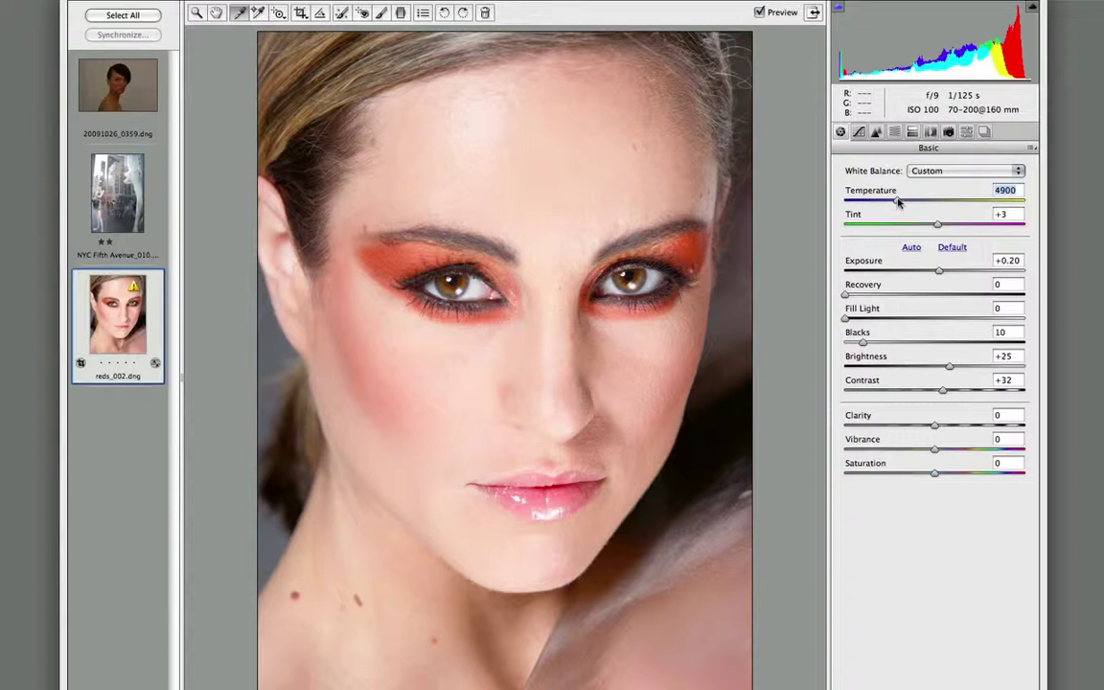
click(936, 226)
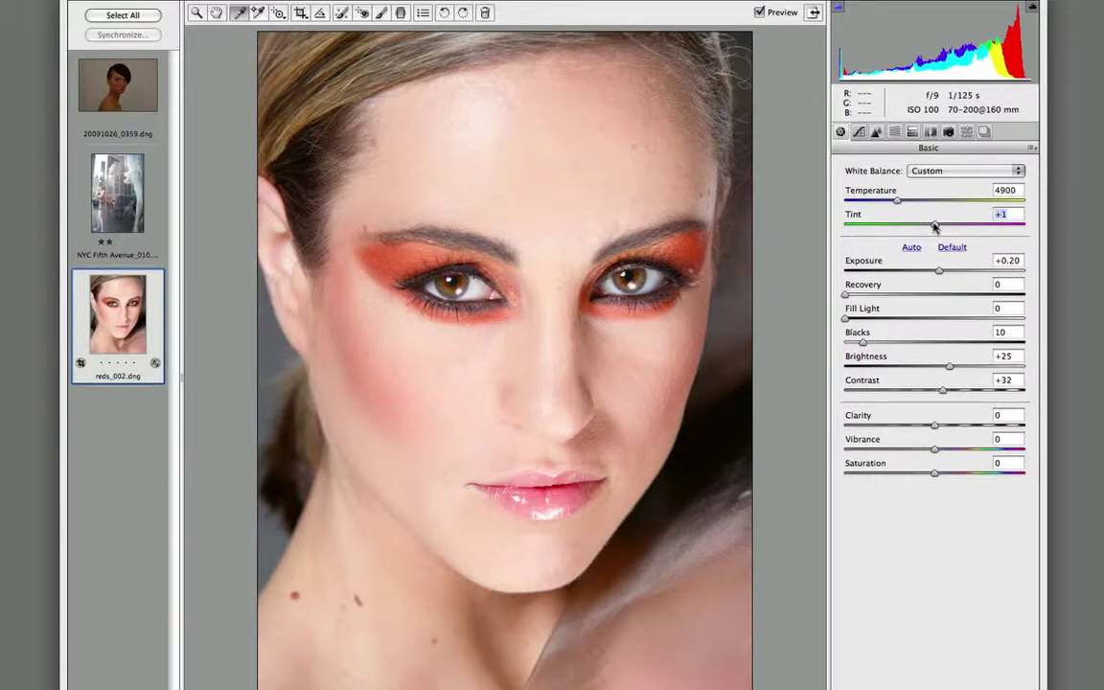
drag(934, 226, 932, 227)
drag(933, 226, 928, 226)
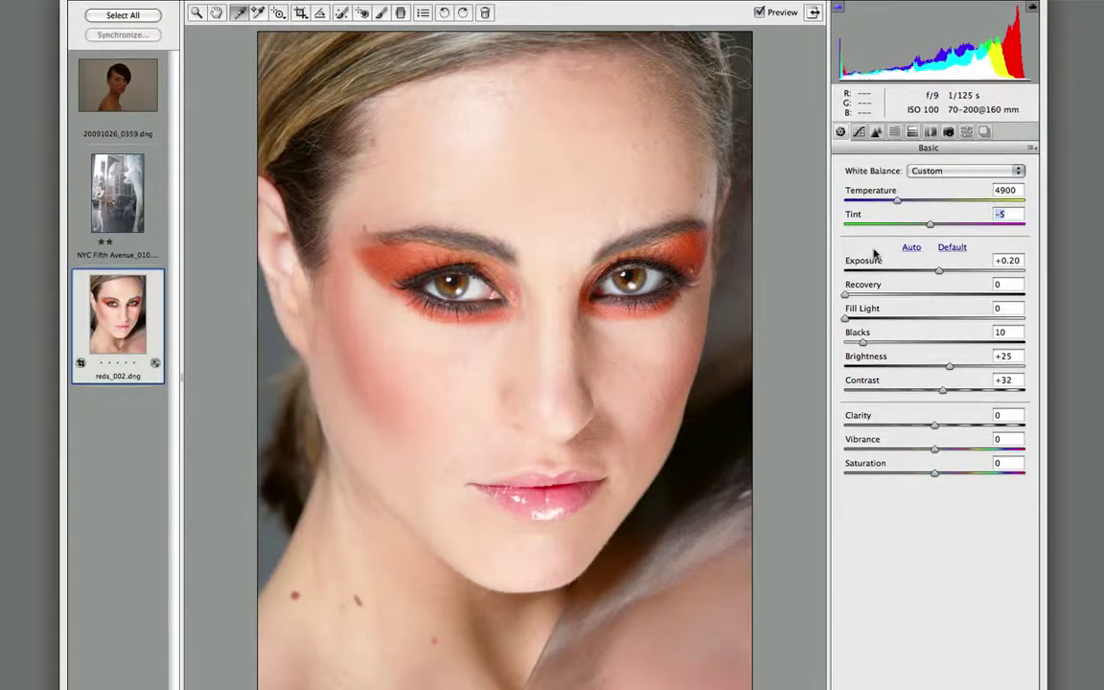
Compare the portrait with and without the Basic adjustments, and view its sharpening and noise reduction settings.
click(760, 13)
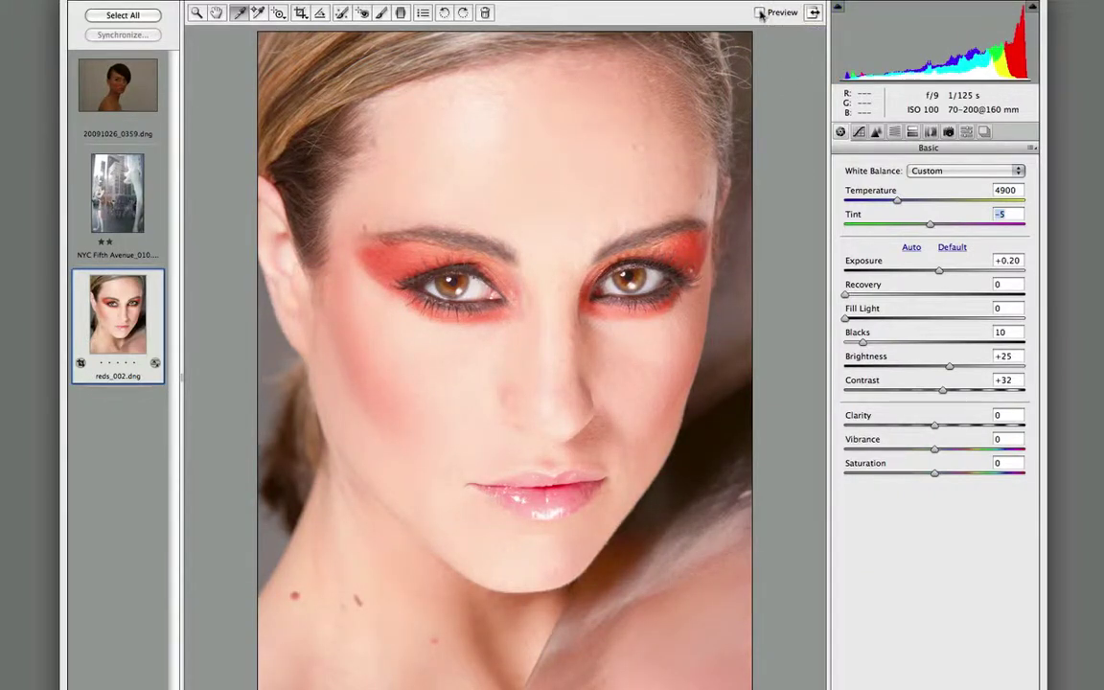
click(760, 13)
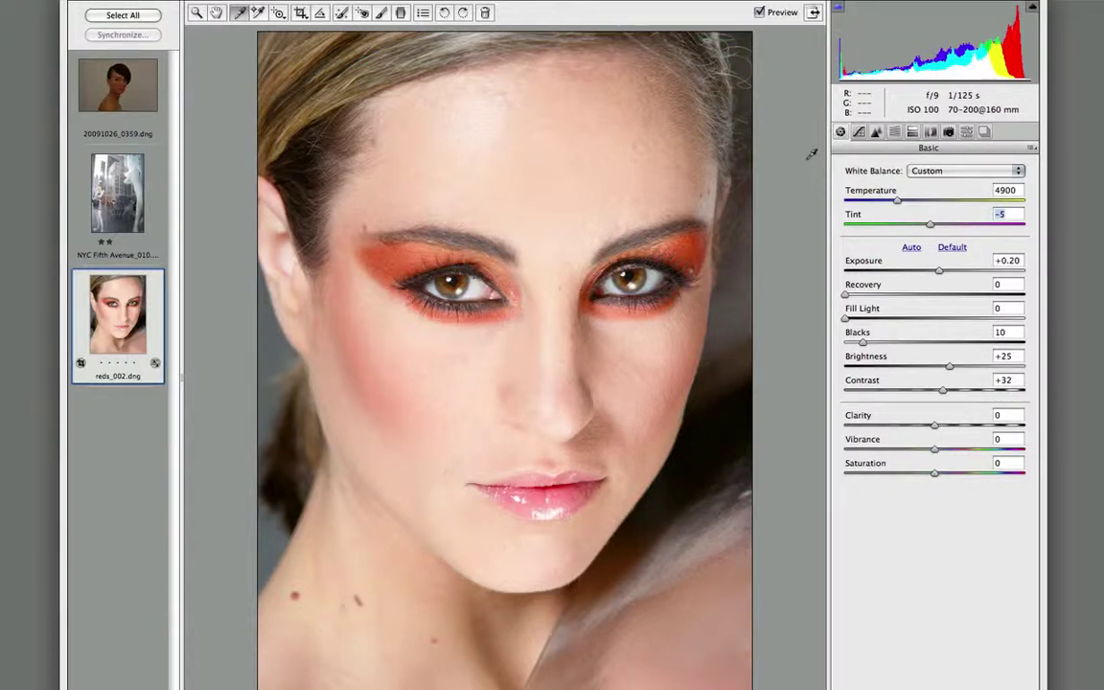
click(874, 132)
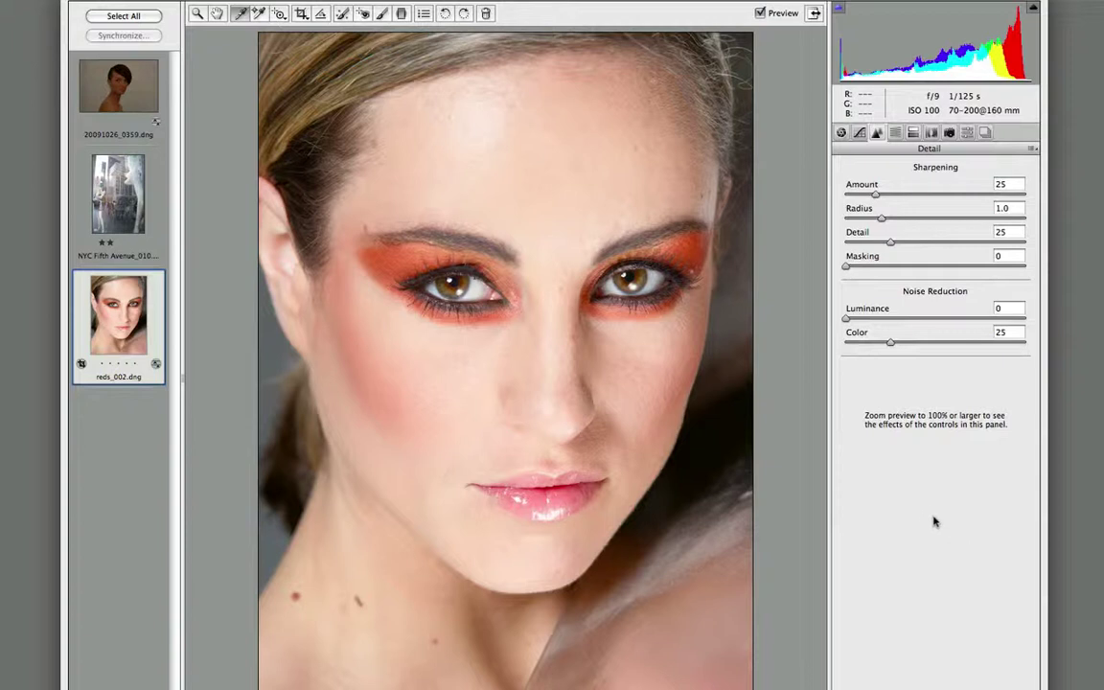
Try converting the portrait to grayscale, and return it to color.
click(894, 132)
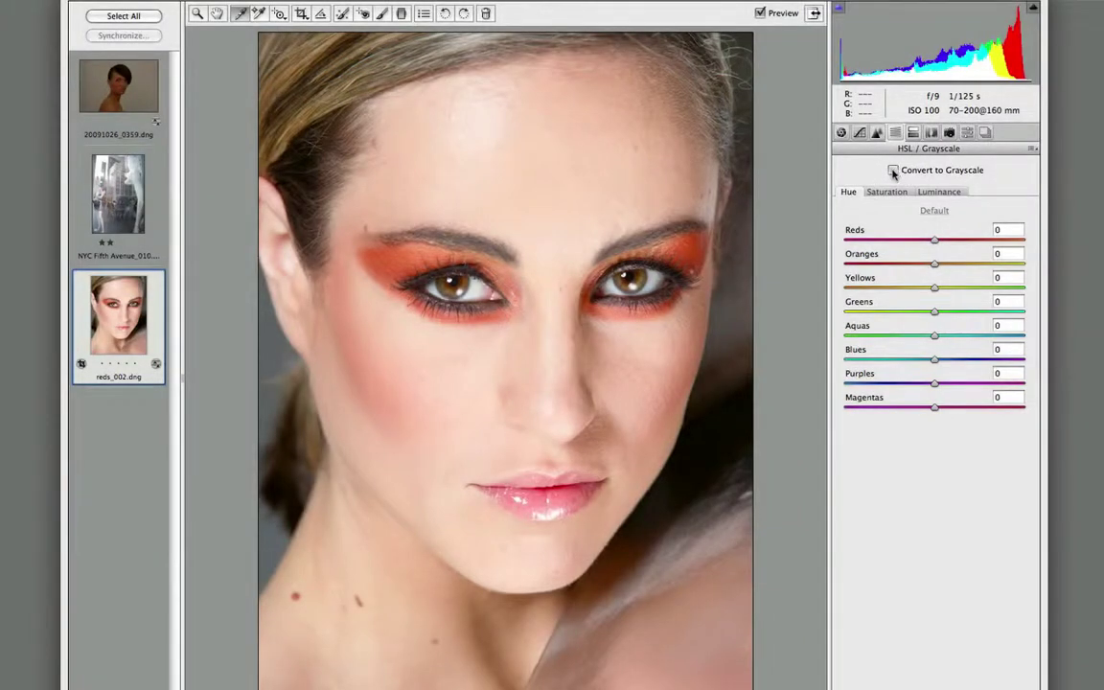
click(892, 170)
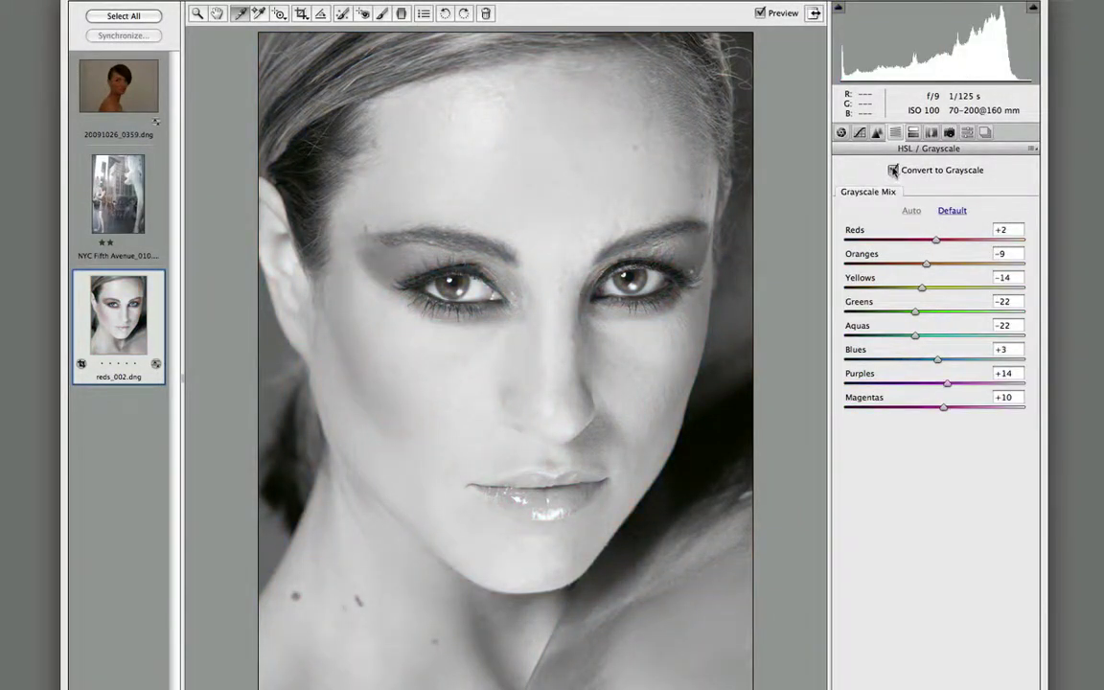
click(892, 171)
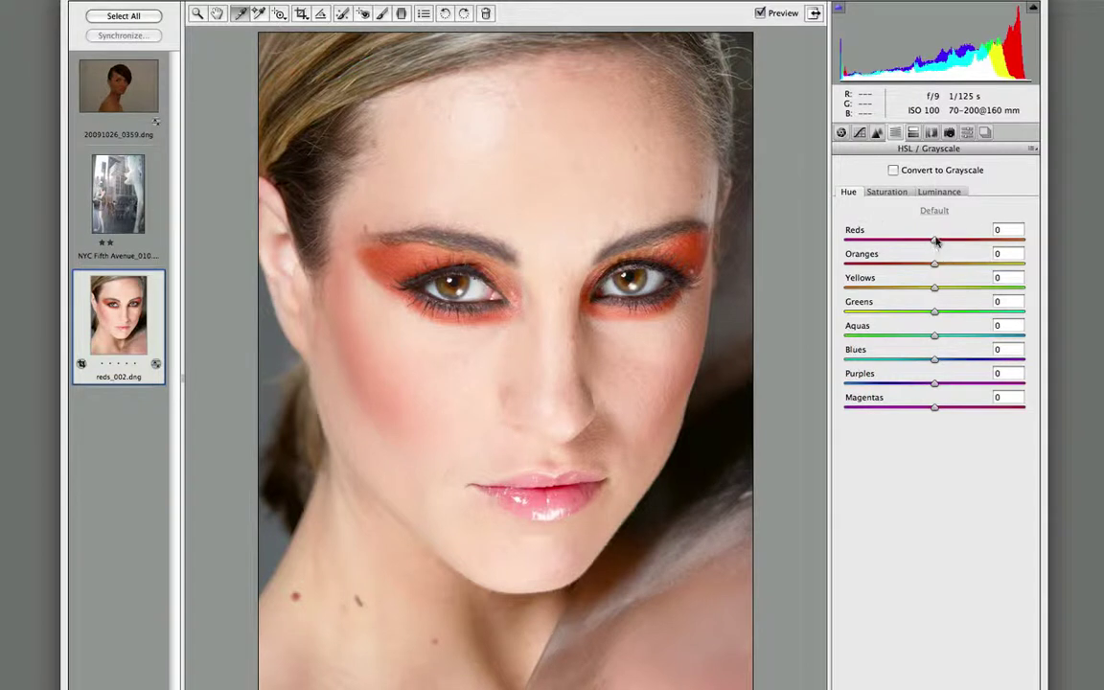
Shift the portrait's color hues, setting Reds to -18 and Oranges to +5.
drag(934, 243, 859, 243)
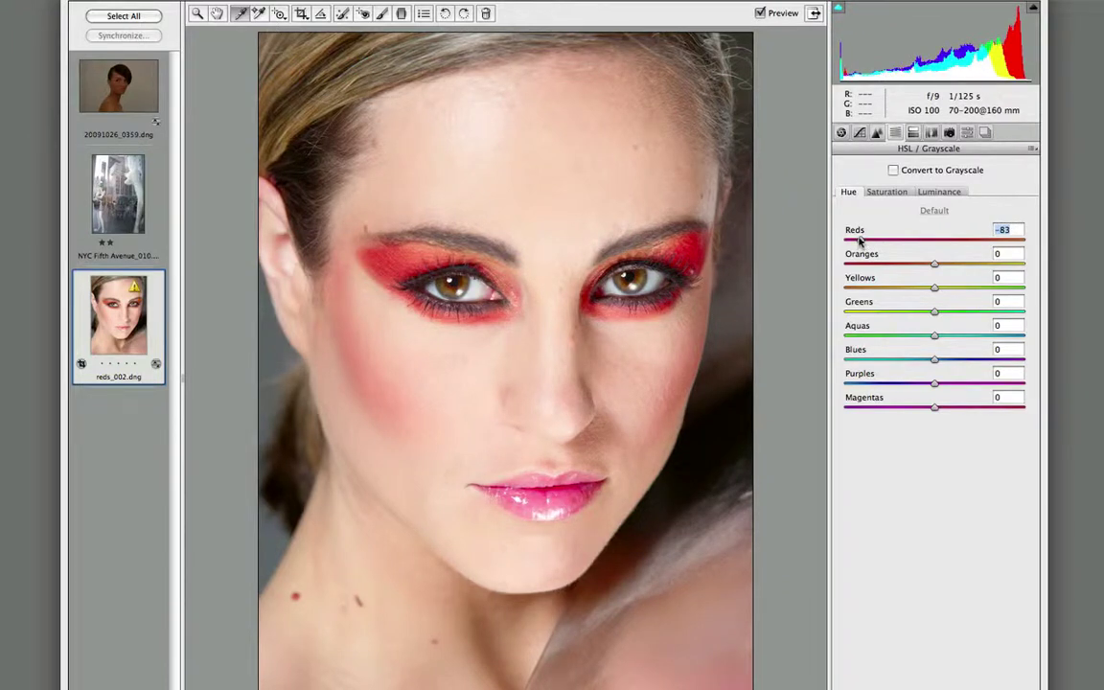
drag(860, 243, 917, 244)
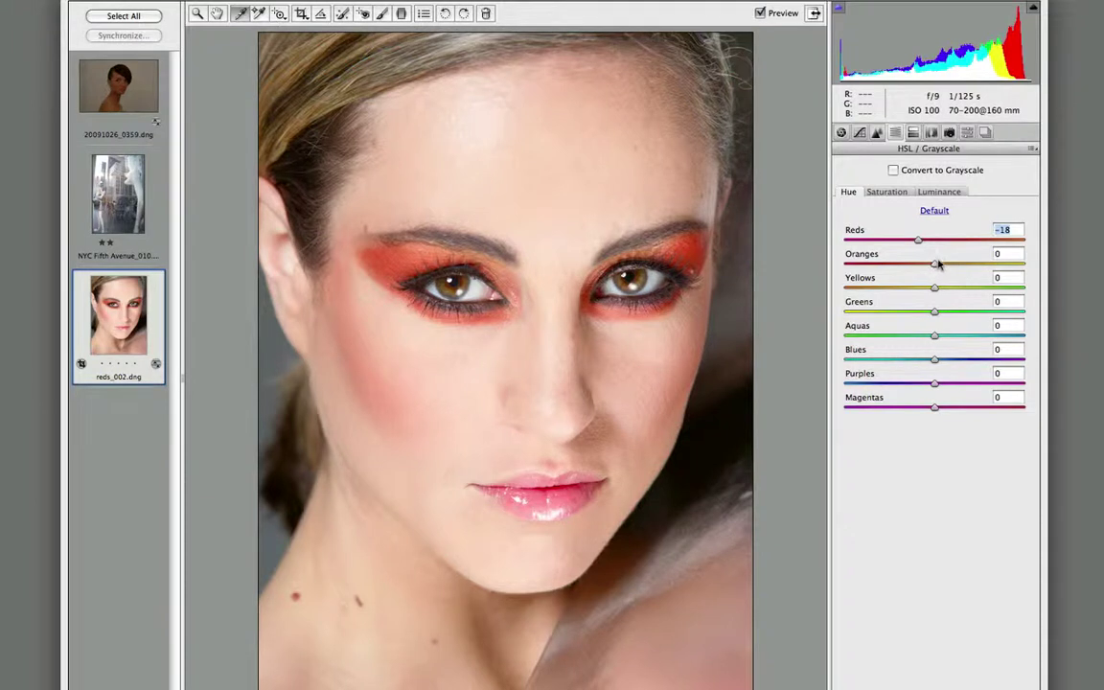
drag(934, 266, 865, 270)
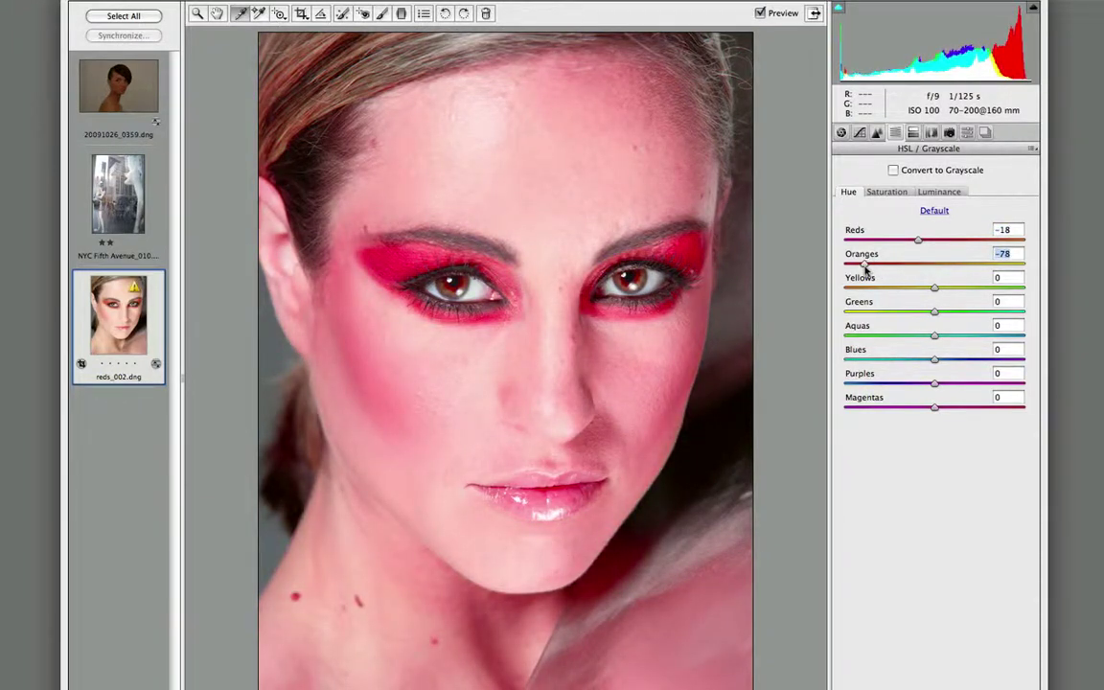
click(936, 275)
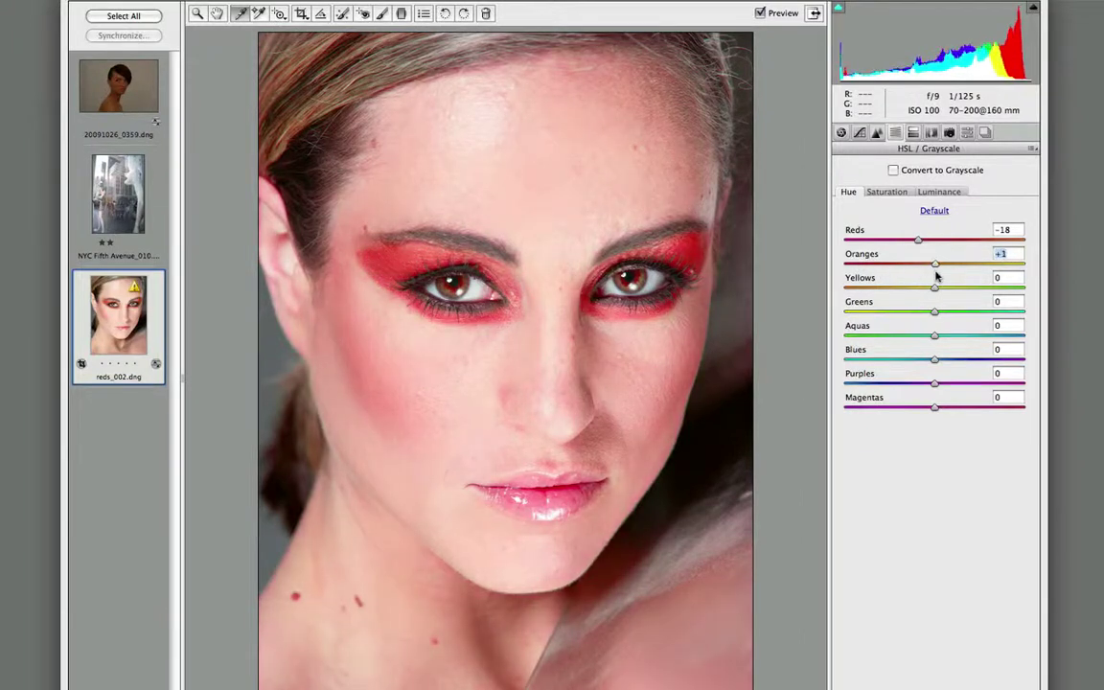
mouse_move(937, 275)
mouse_down()
mouse_move(975, 277)
mouse_move(940, 278)
mouse_up()
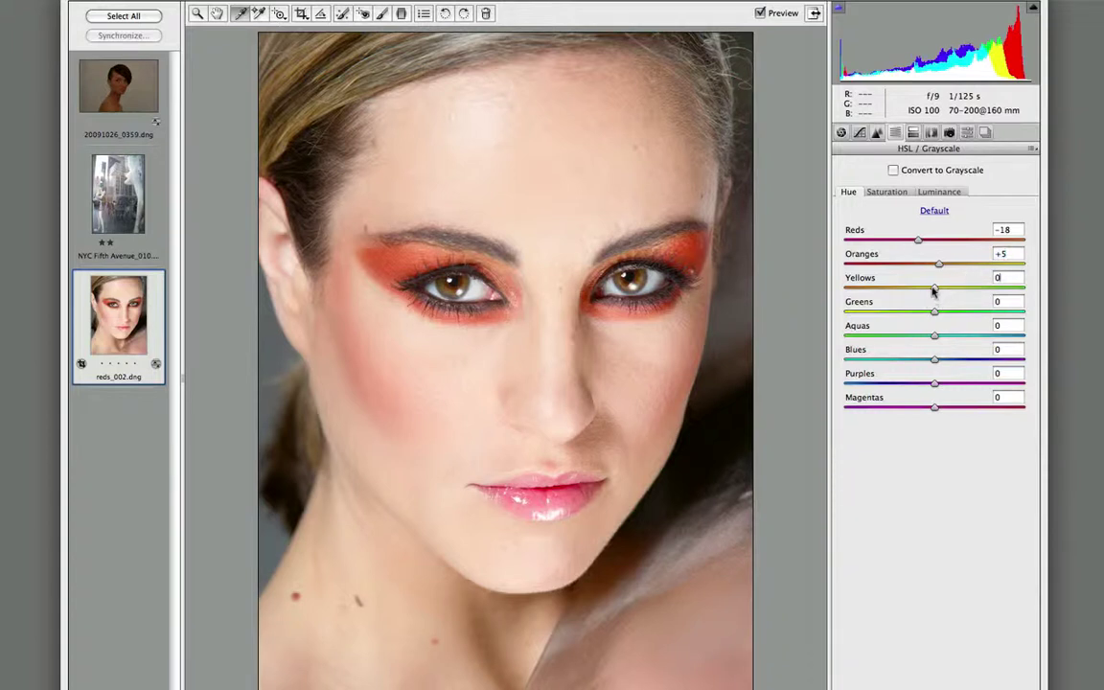
Set the Yellows hue to -15 and try out shifts of the Greens and Aquas hues.
mouse_move(932, 290)
mouse_down()
mouse_move(1013, 294)
mouse_move(922, 292)
mouse_up()
drag(934, 314, 872, 289)
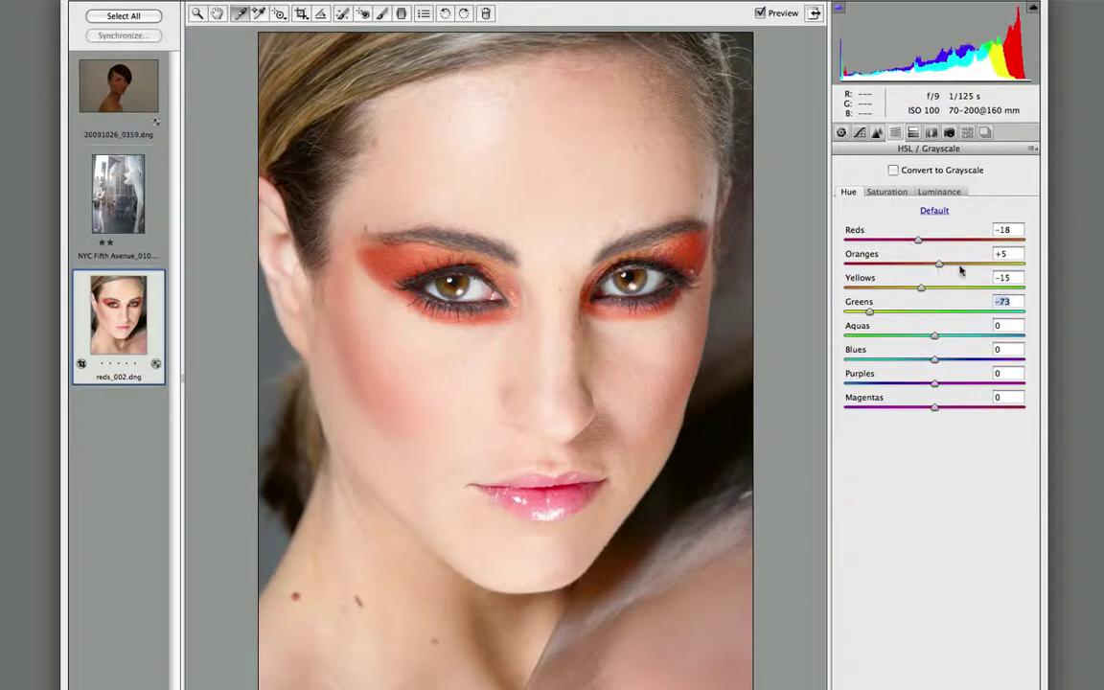
double_click(963, 309)
drag(934, 337, 869, 342)
double_click(944, 327)
Set the color saturation of Oranges to -14 and Reds to +28, and raise the Magentas saturation.
click(894, 193)
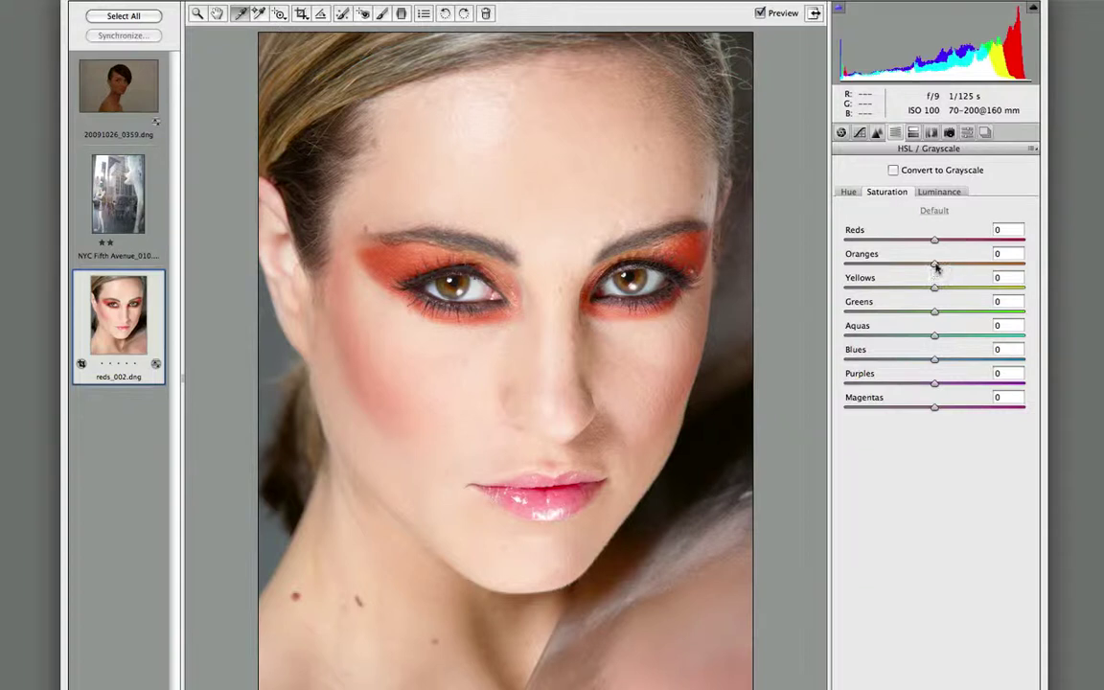
drag(934, 266, 923, 268)
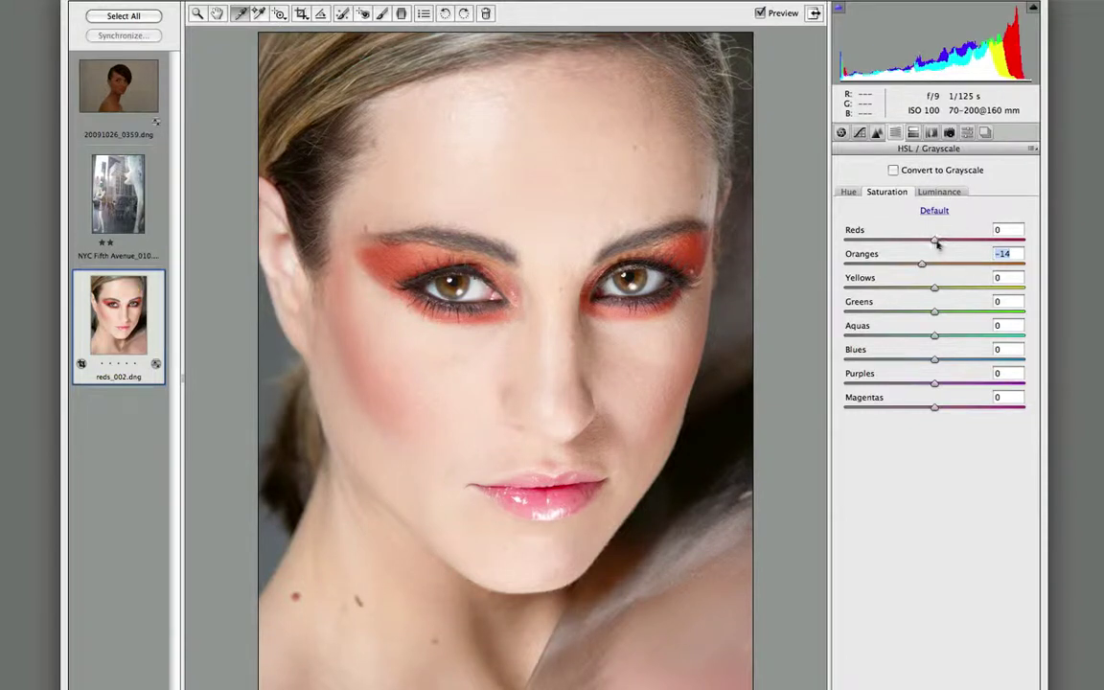
drag(936, 244, 960, 244)
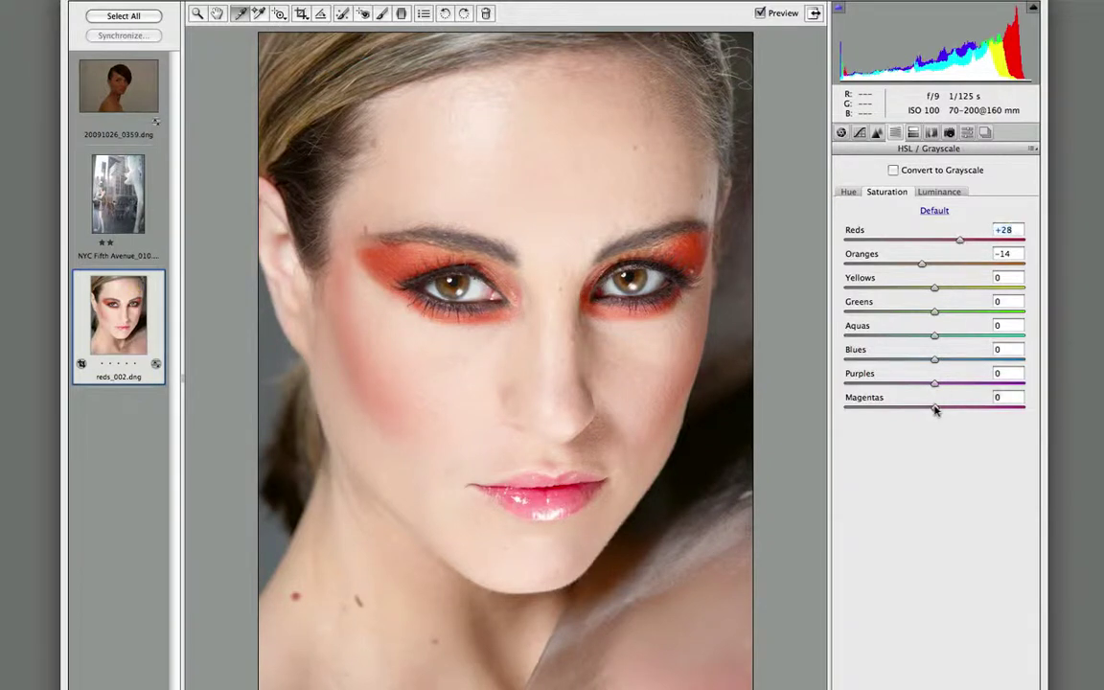
drag(934, 409, 990, 416)
Adjust the color luminance, setting Oranges to +7, Reds to -13 and Yellows to -33.
click(947, 193)
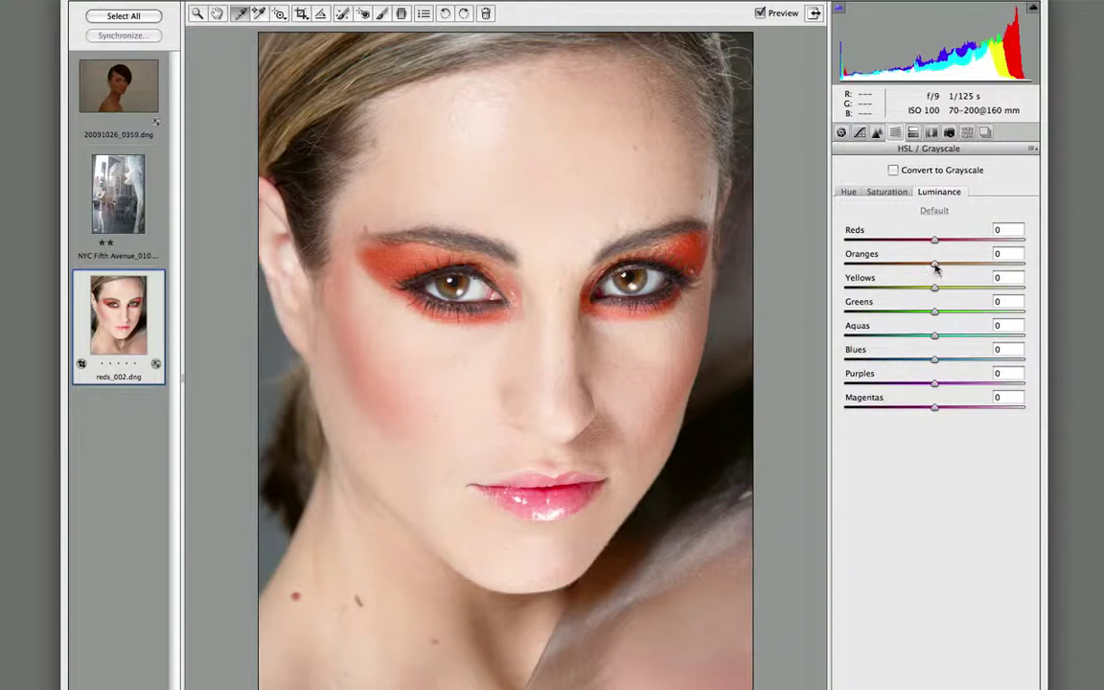
mouse_move(936, 270)
mouse_down()
mouse_move(952, 271)
mouse_move(941, 272)
mouse_up()
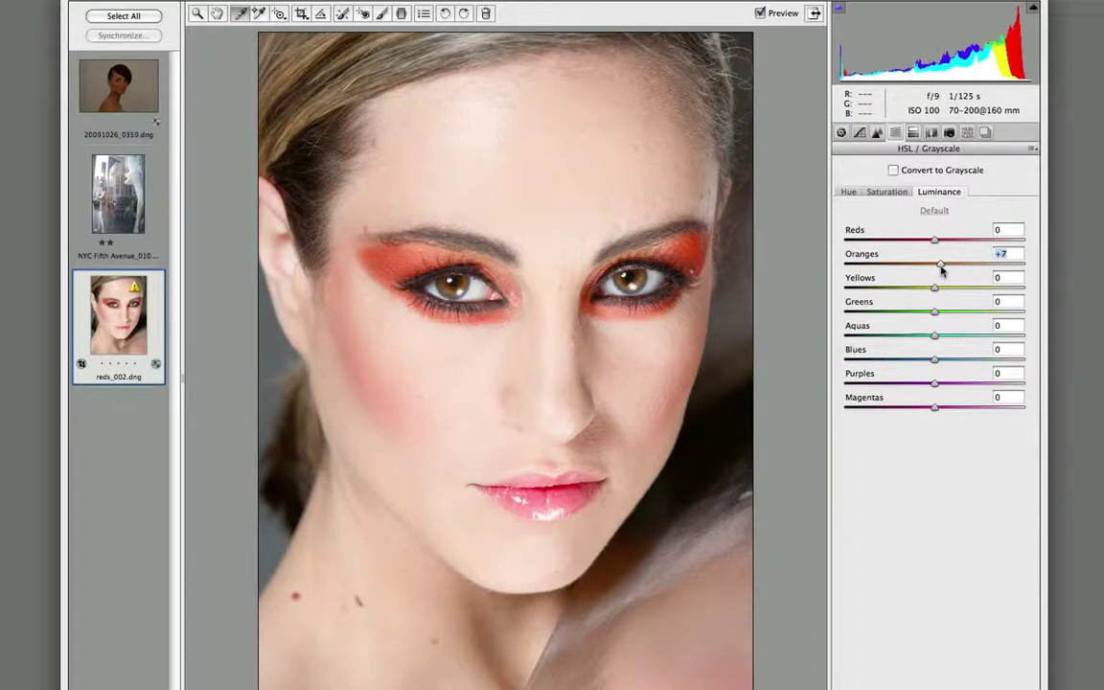
mouse_move(934, 240)
mouse_down()
mouse_move(906, 243)
mouse_move(922, 246)
mouse_up()
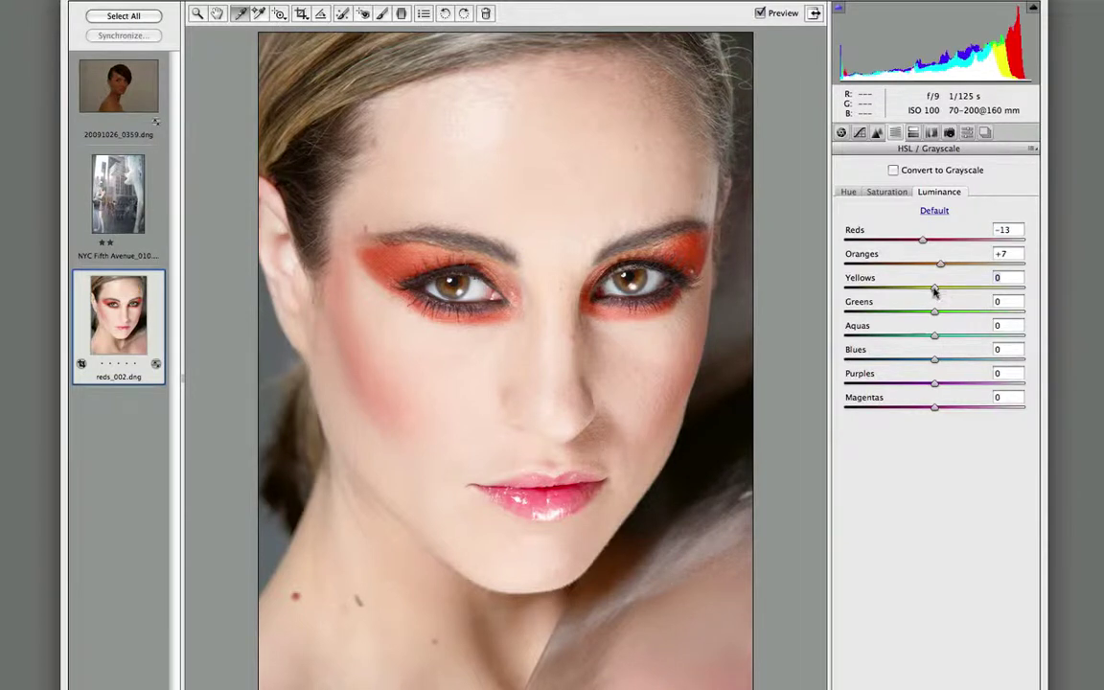
drag(934, 291, 905, 291)
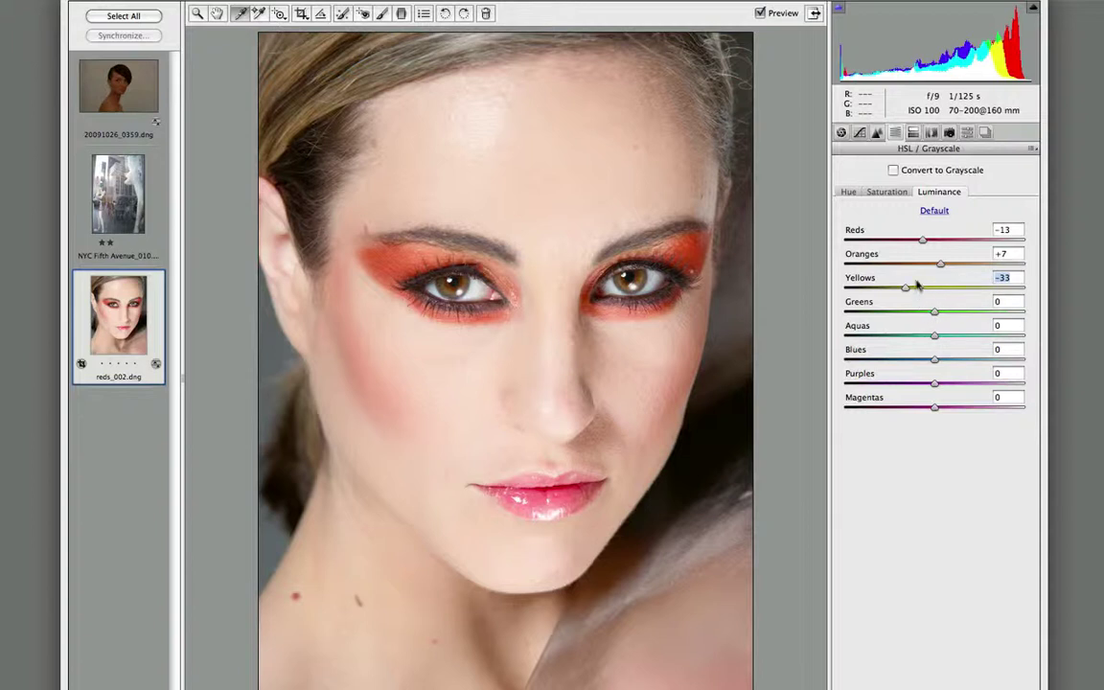
Compare the portrait with and without the HSL changes, and raise the Oranges luminance to +21.
click(760, 13)
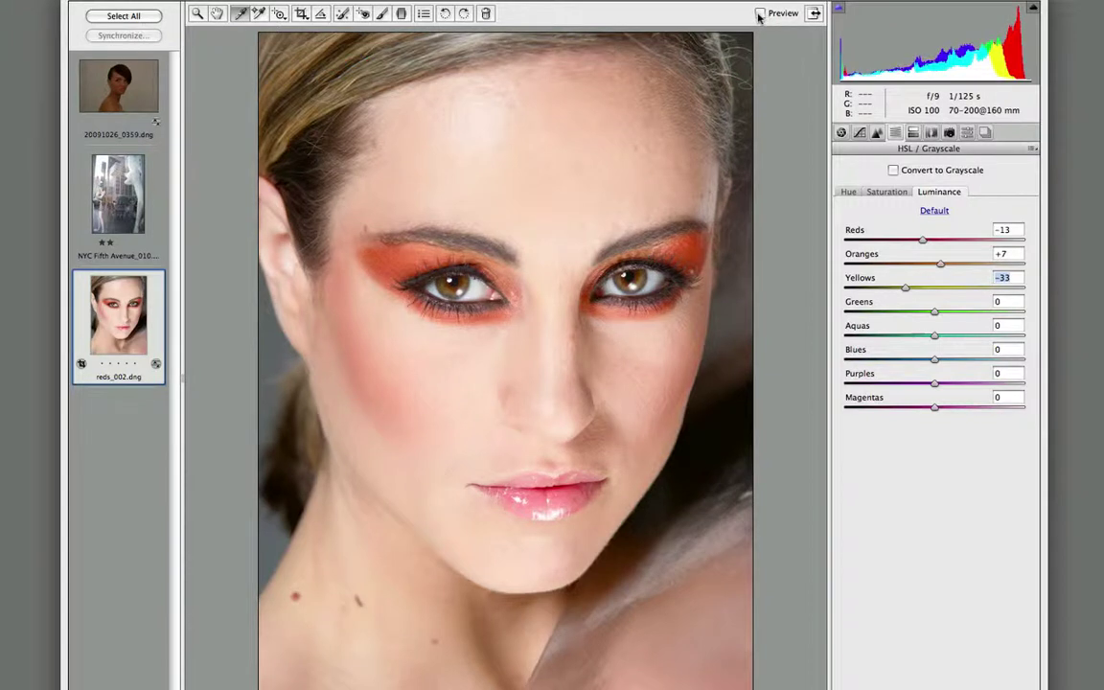
click(760, 14)
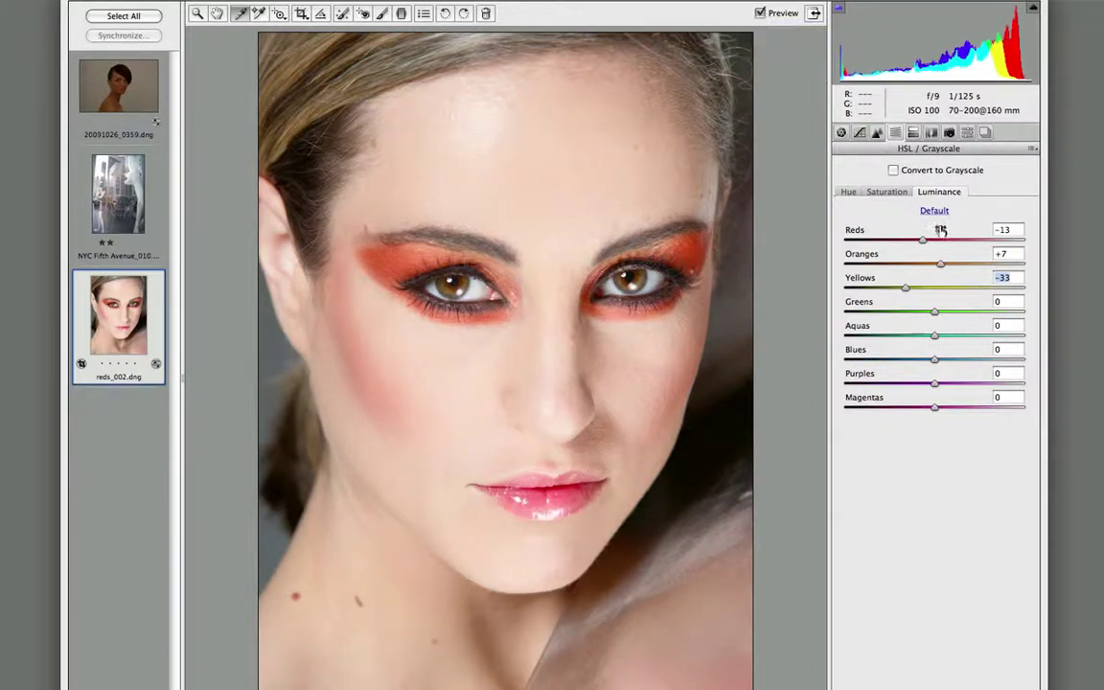
drag(940, 266, 957, 263)
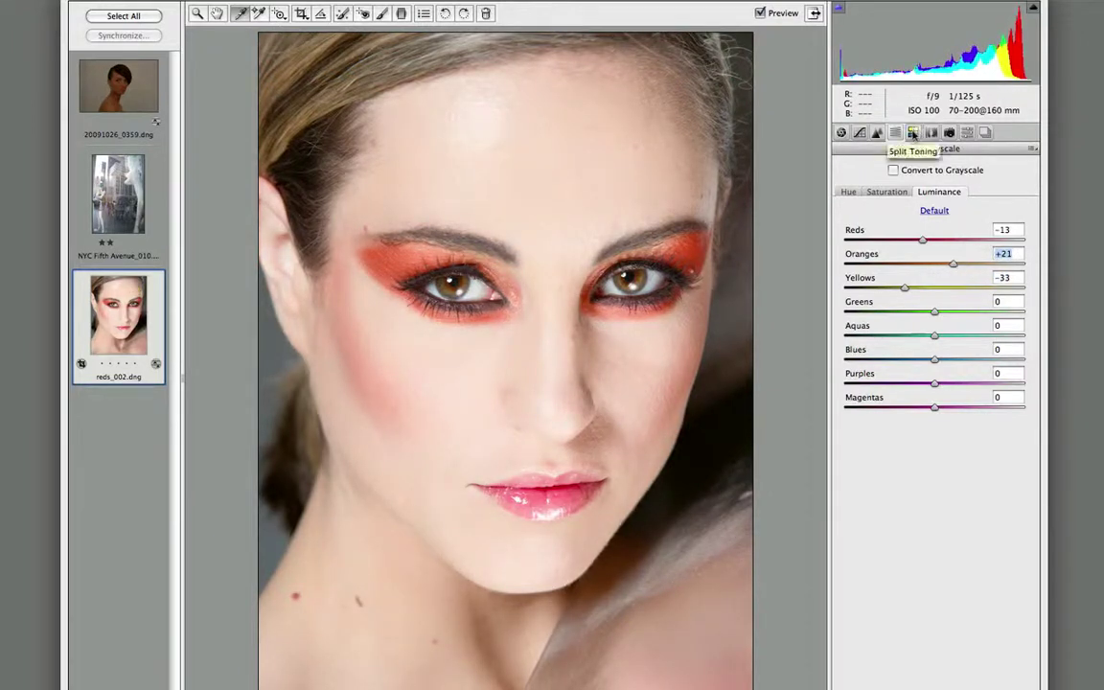
Split-tone the portrait with highlights at Hue 65 and Saturation 39, and shadows at Hue 219 and Saturation 45.
click(913, 133)
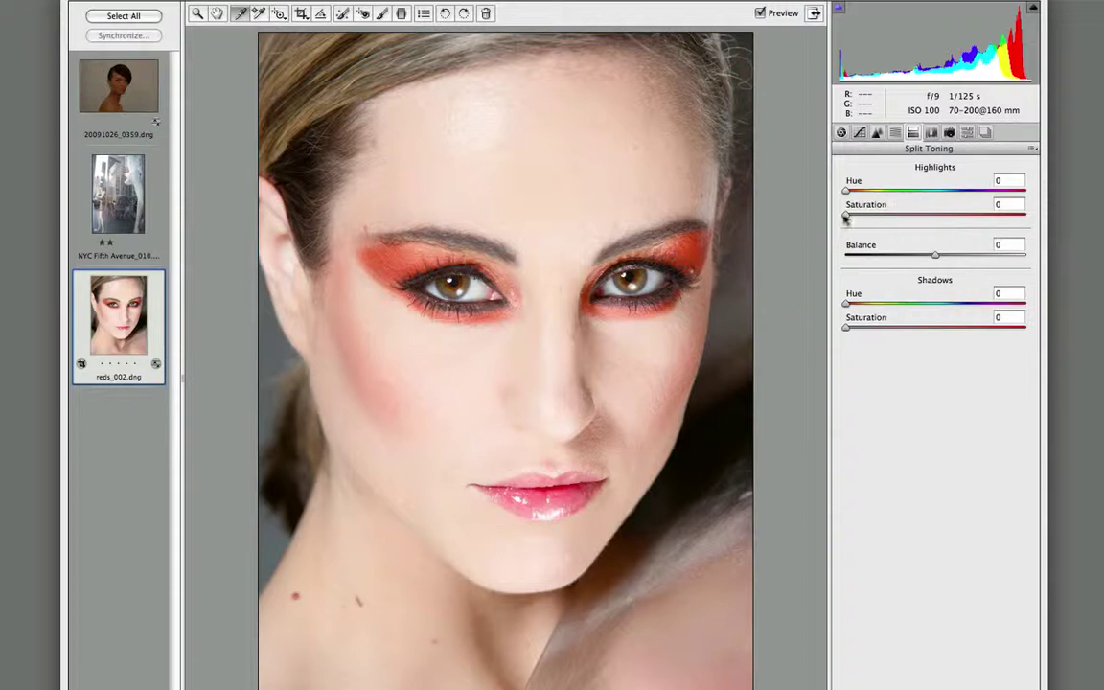
drag(845, 216, 918, 217)
drag(847, 191, 954, 199)
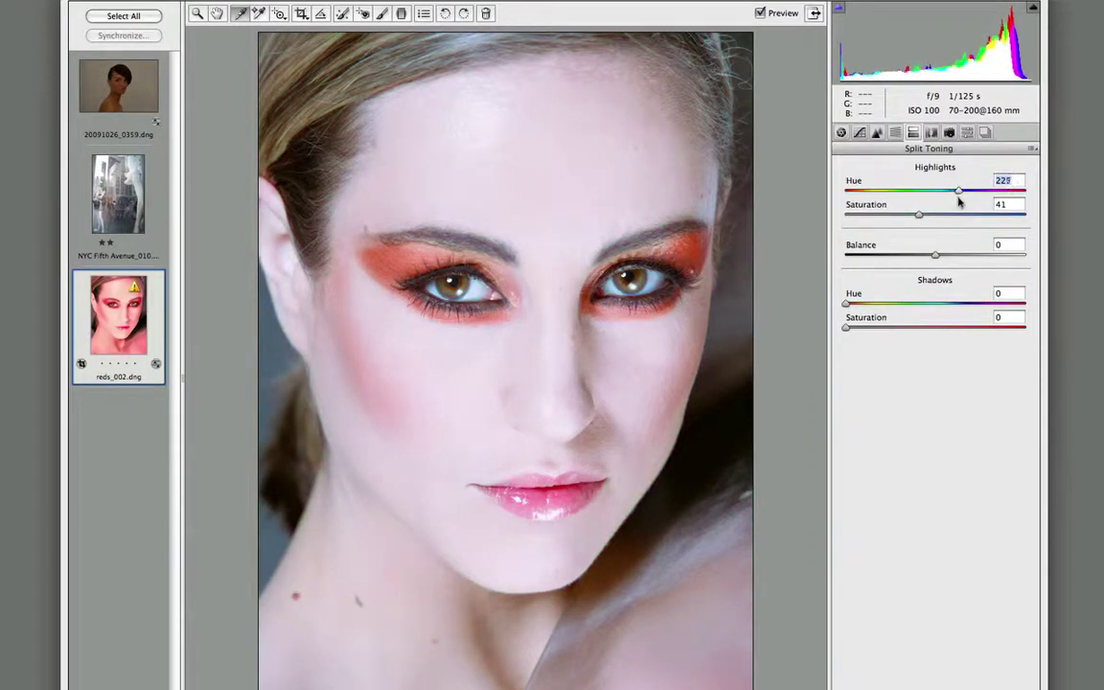
drag(961, 202, 877, 190)
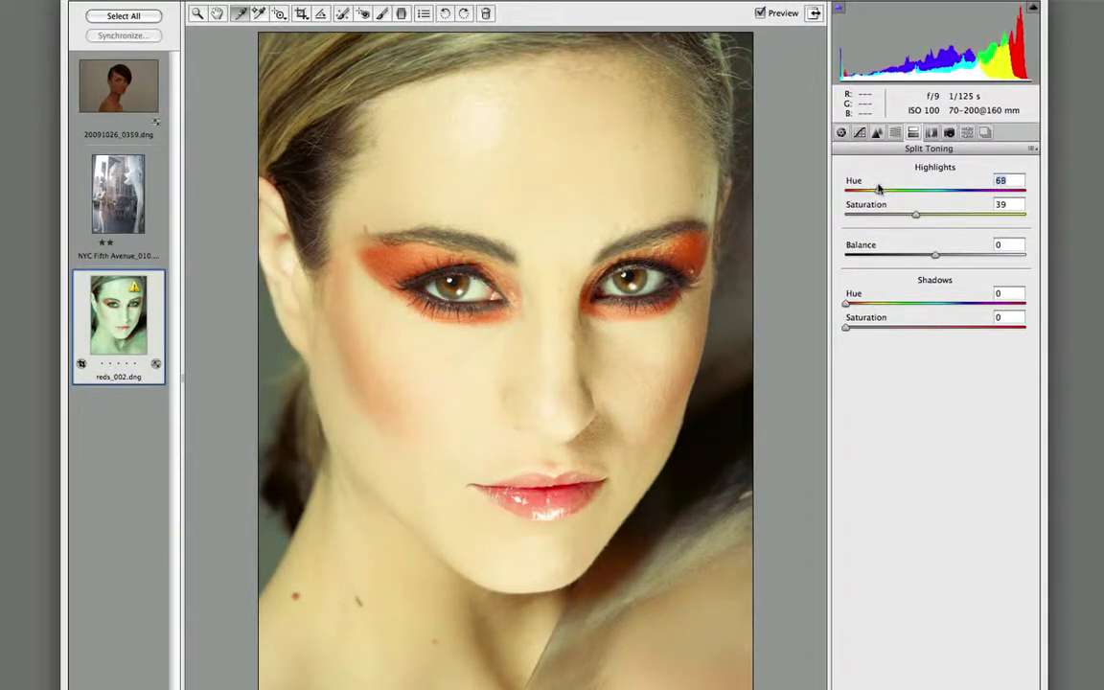
drag(878, 189, 877, 188)
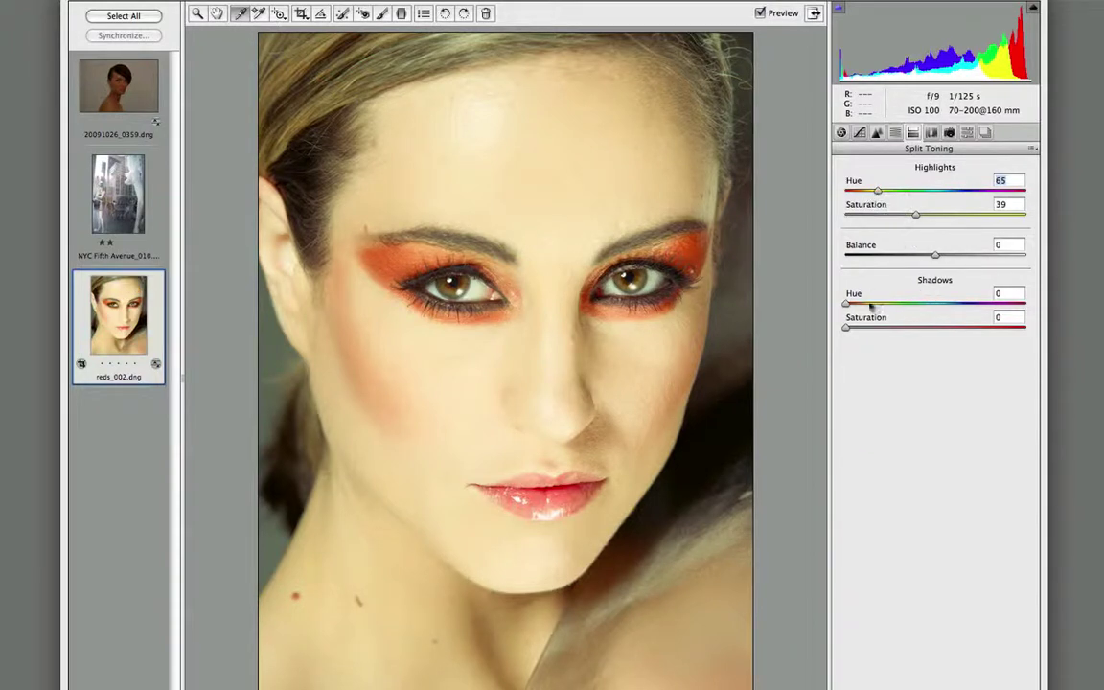
drag(846, 328, 928, 332)
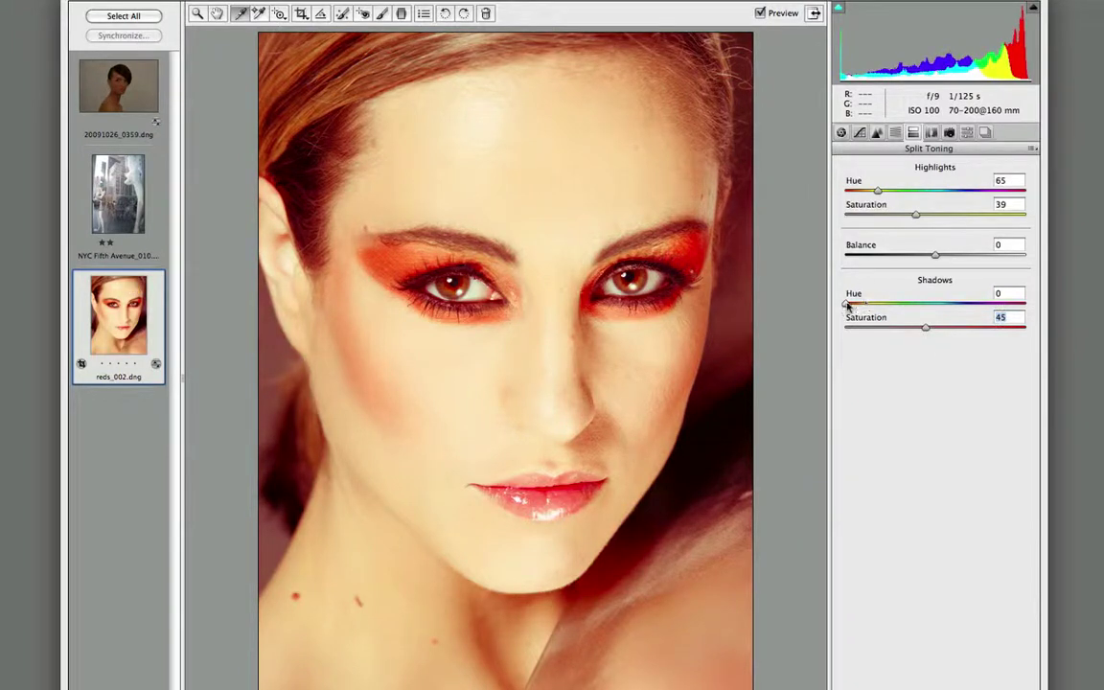
drag(847, 305, 952, 305)
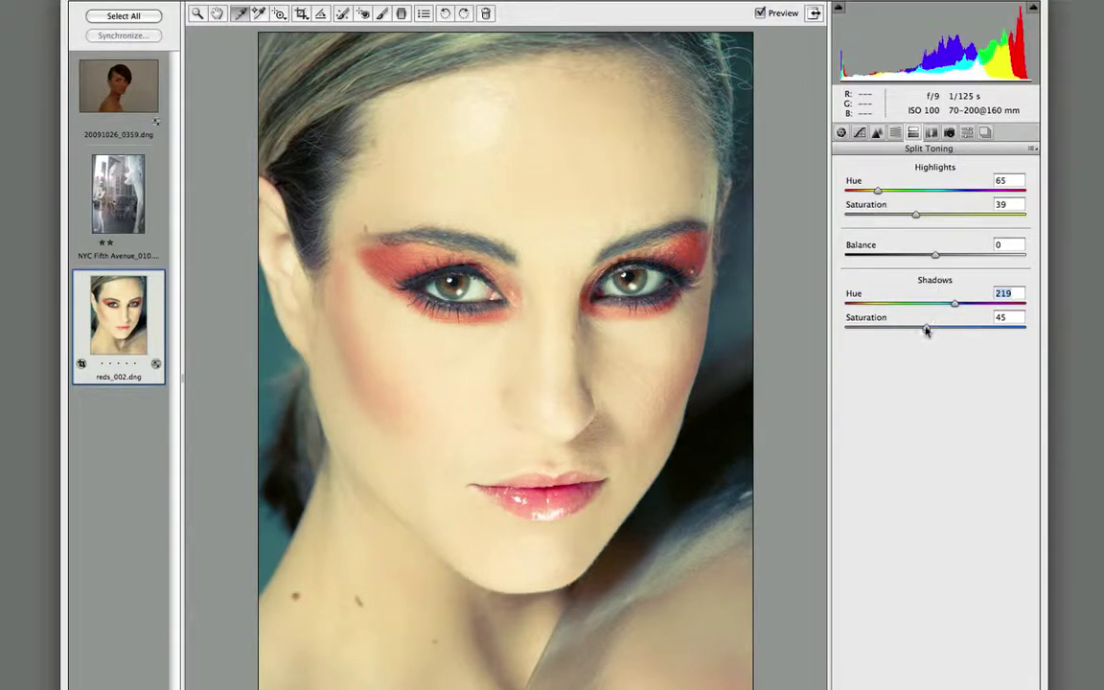
Soften the split toning to Balance -23, shadows Saturation 13 and highlights Saturation 5, and compare it with the untoned image.
mouse_move(937, 257)
mouse_down()
mouse_move(988, 256)
mouse_move(915, 257)
mouse_up()
drag(926, 328, 867, 326)
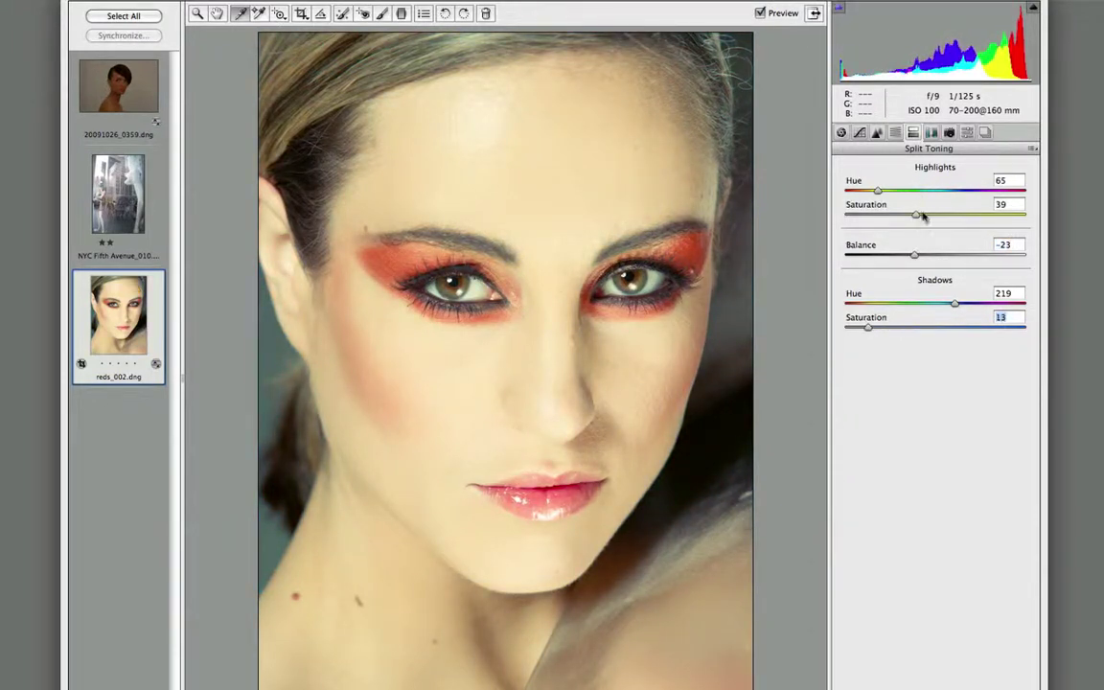
drag(916, 215, 854, 216)
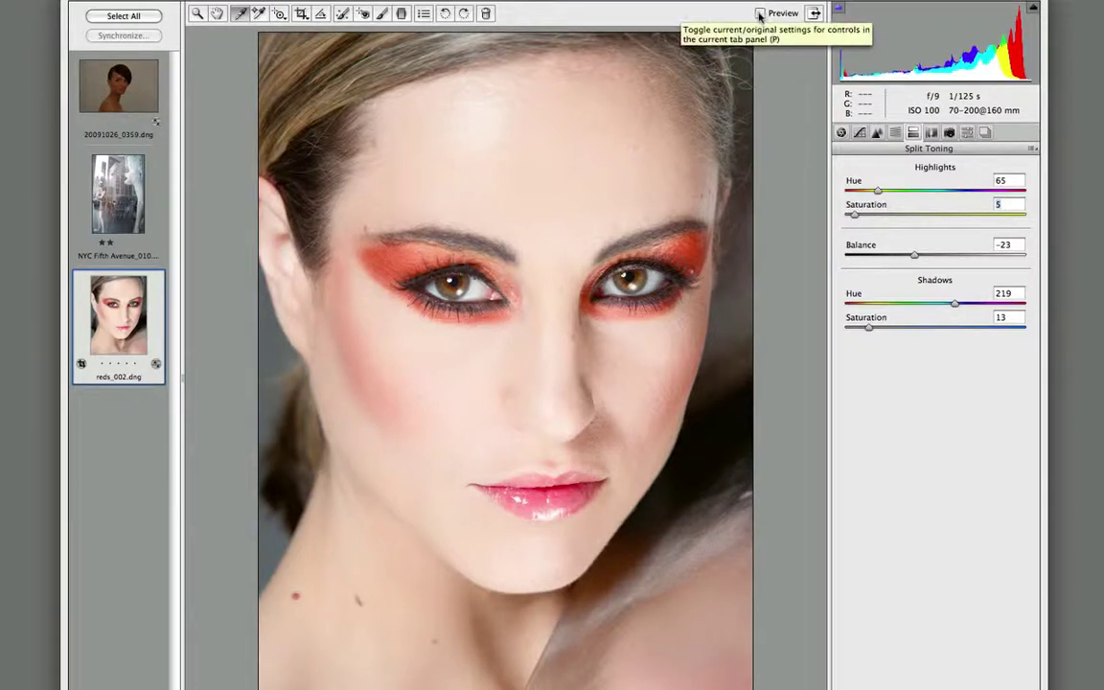
click(759, 14)
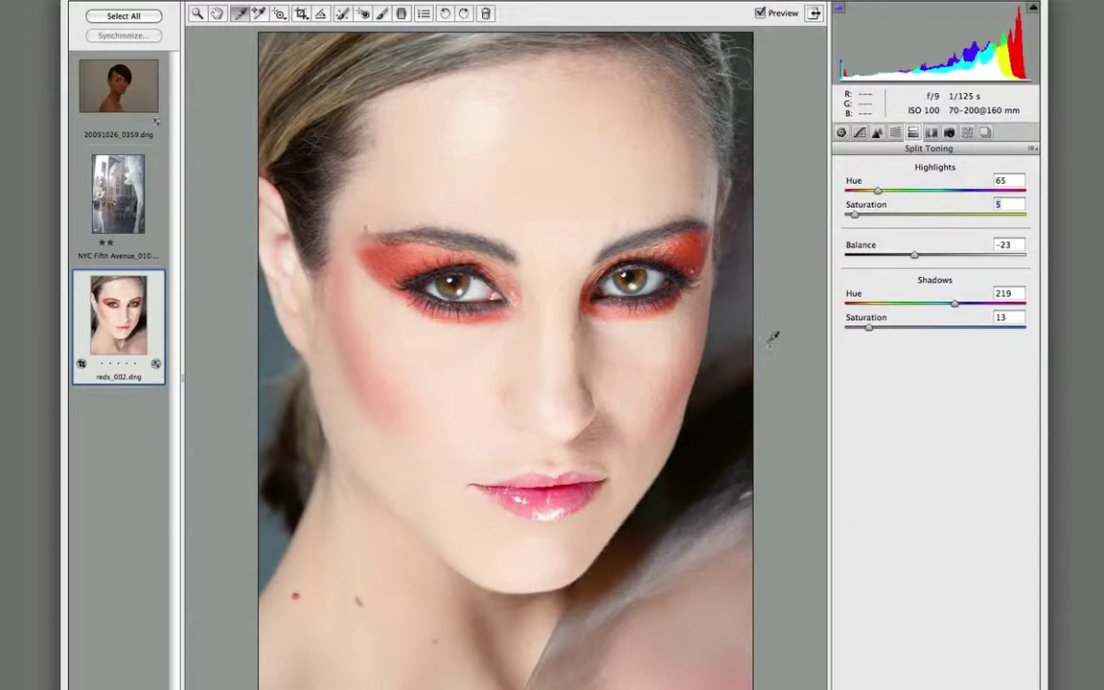
Inspect the portrait's edges, eye makeup, cheek and nose at full size for chromatic aberration, and return to the whole image.
click(930, 133)
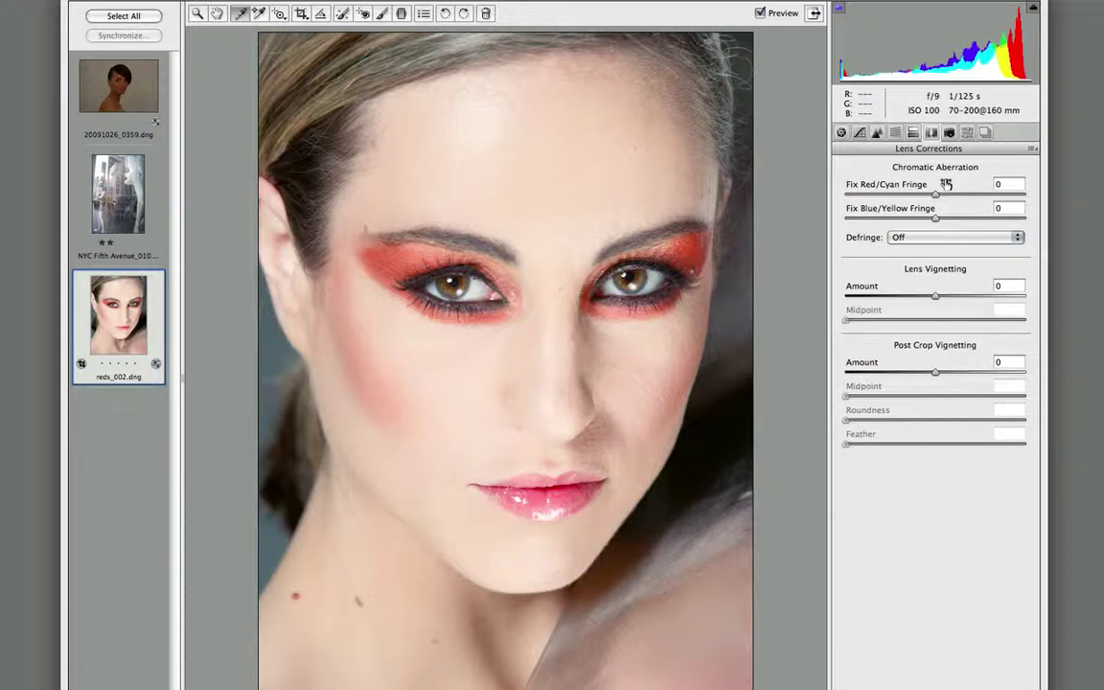
key(alt+super+0)
drag(564, 154, 717, 493)
drag(402, 171, 557, 204)
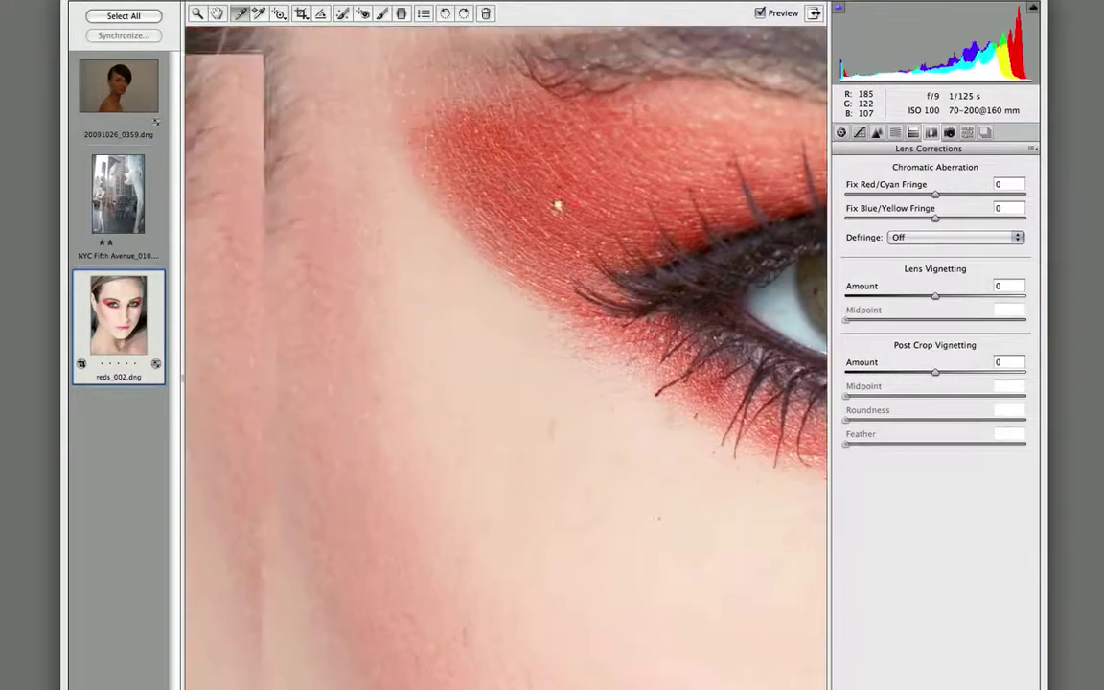
drag(424, 238, 569, 263)
drag(472, 327, 661, 375)
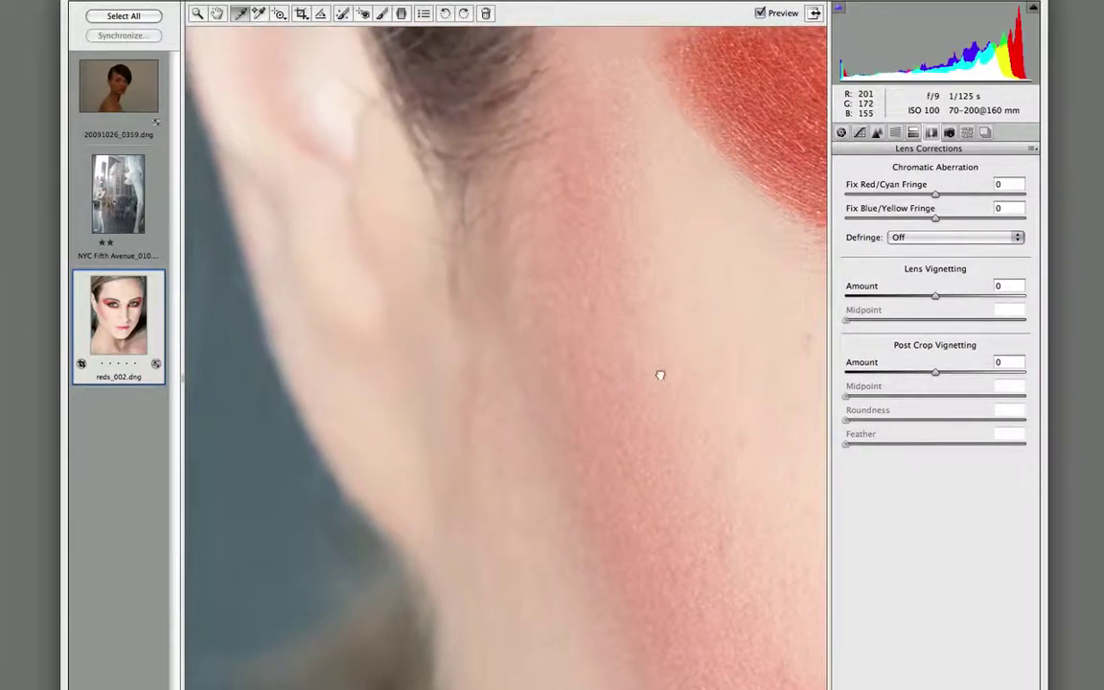
drag(478, 182, 570, 281)
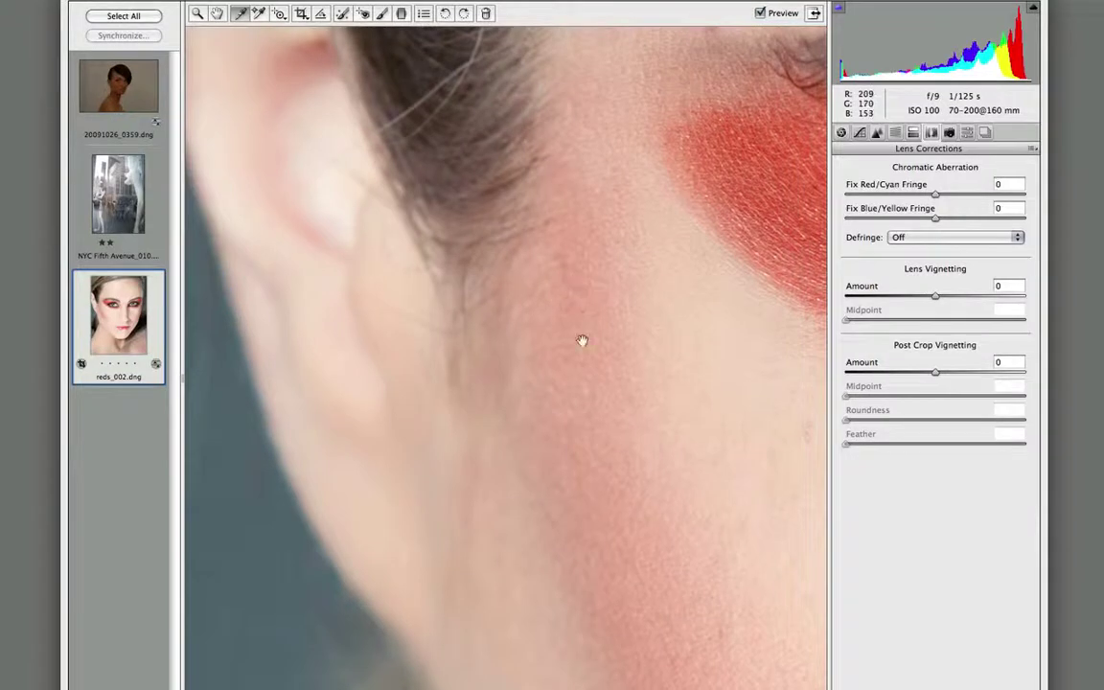
drag(582, 340, 461, 100)
drag(596, 463, 350, 240)
drag(636, 357, 337, 230)
drag(621, 266, 348, 211)
drag(501, 67, 528, 159)
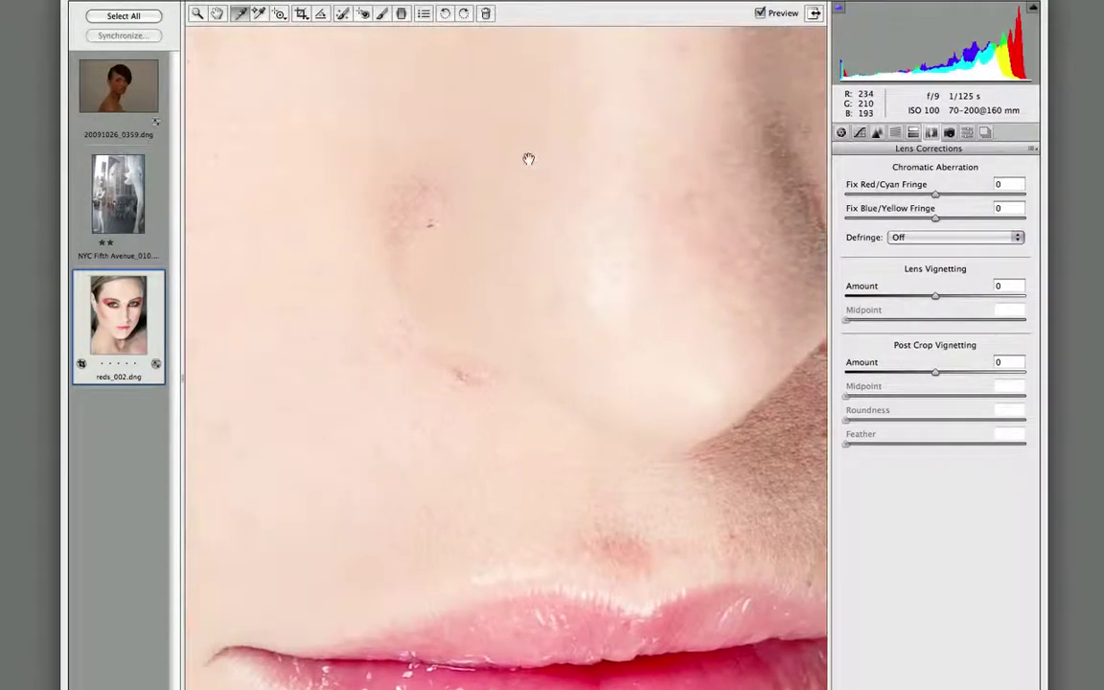
key(super+0)
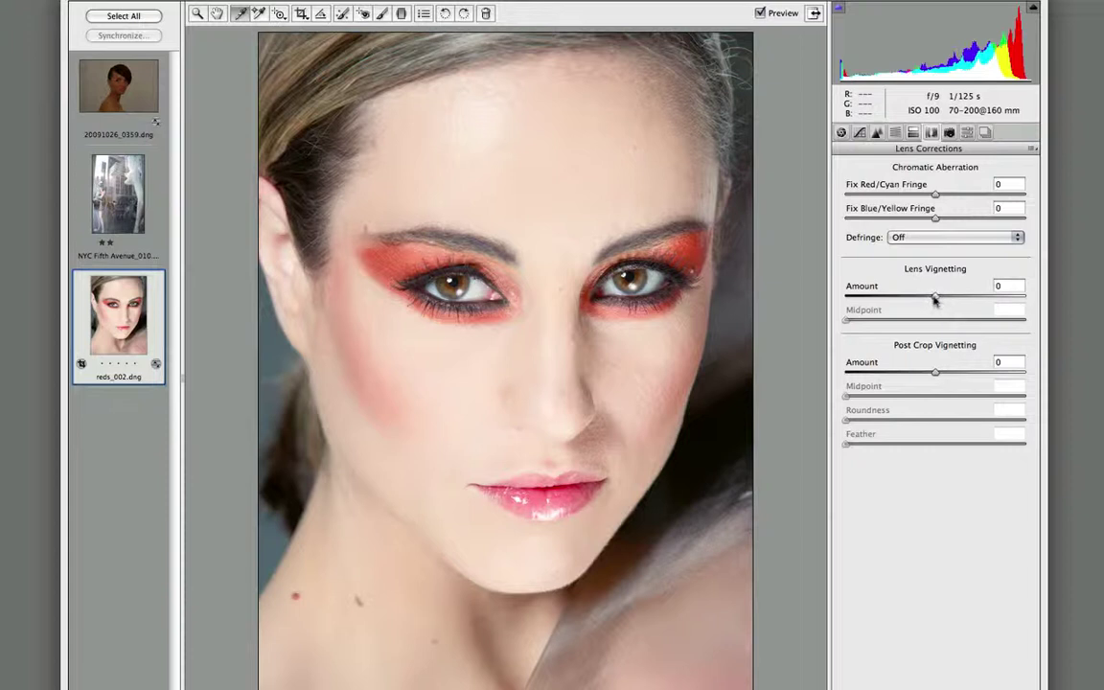
Darken the portrait's corners with Lens Vignetting at Amount -37 and Midpoint 7, and compare it with the uncorrected image.
drag(937, 300, 846, 297)
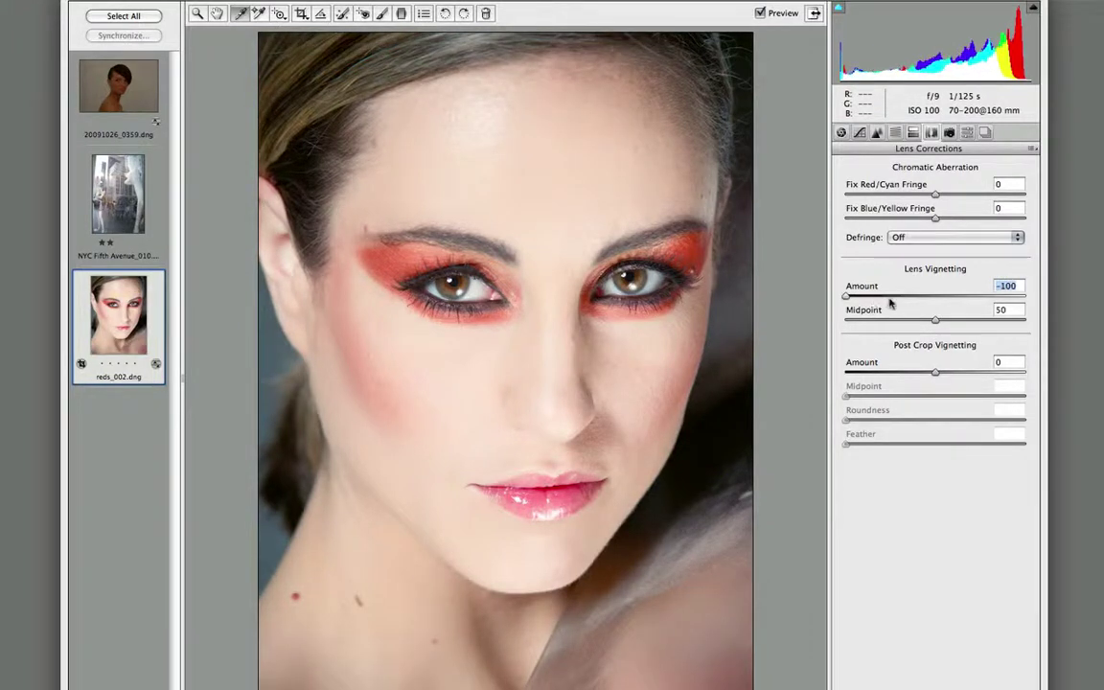
click(936, 324)
drag(936, 326, 904, 297)
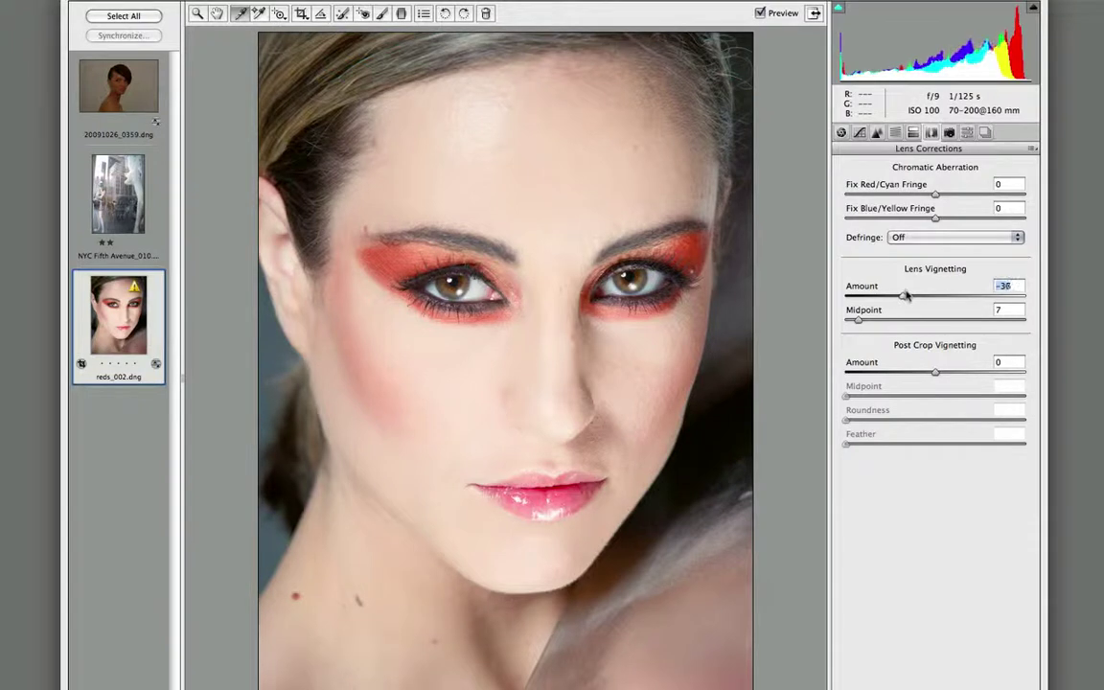
click(760, 13)
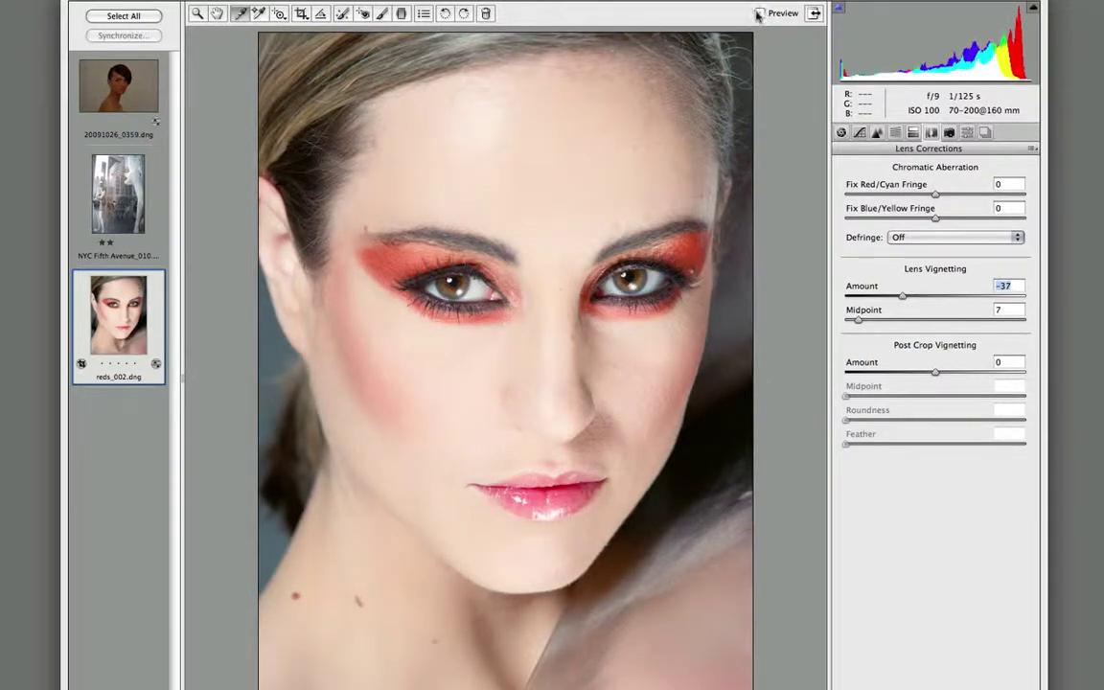
click(760, 14)
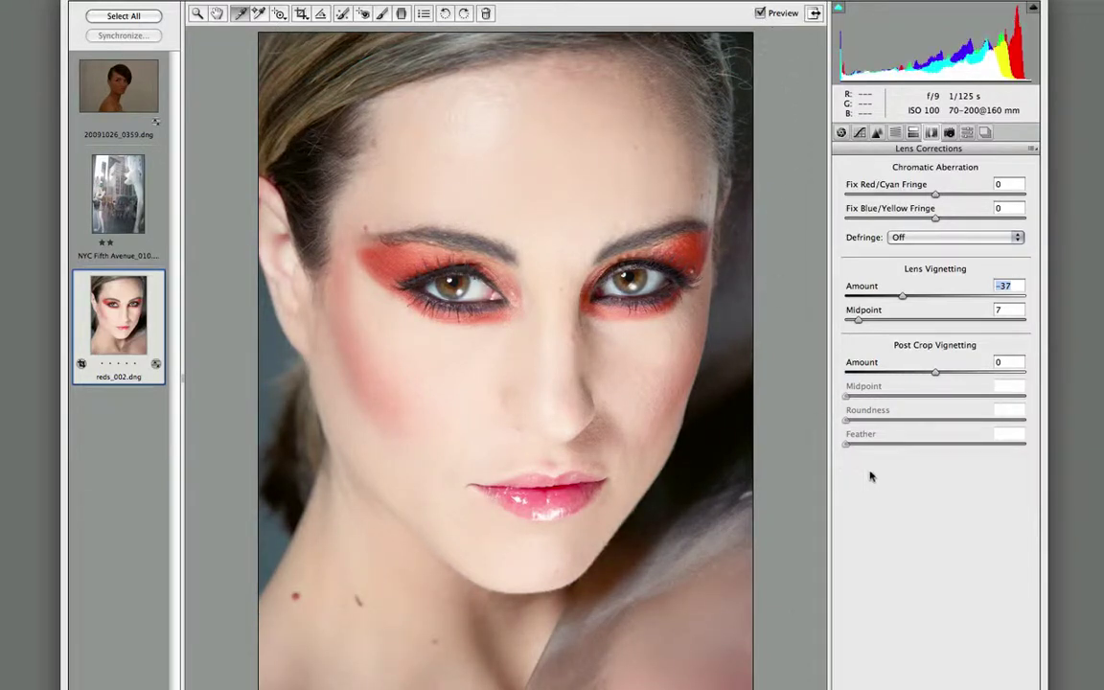
Show the crop frame and apply Post Crop Vignetting with Amount -7 and Midpoint 34.
click(936, 372)
key(c)
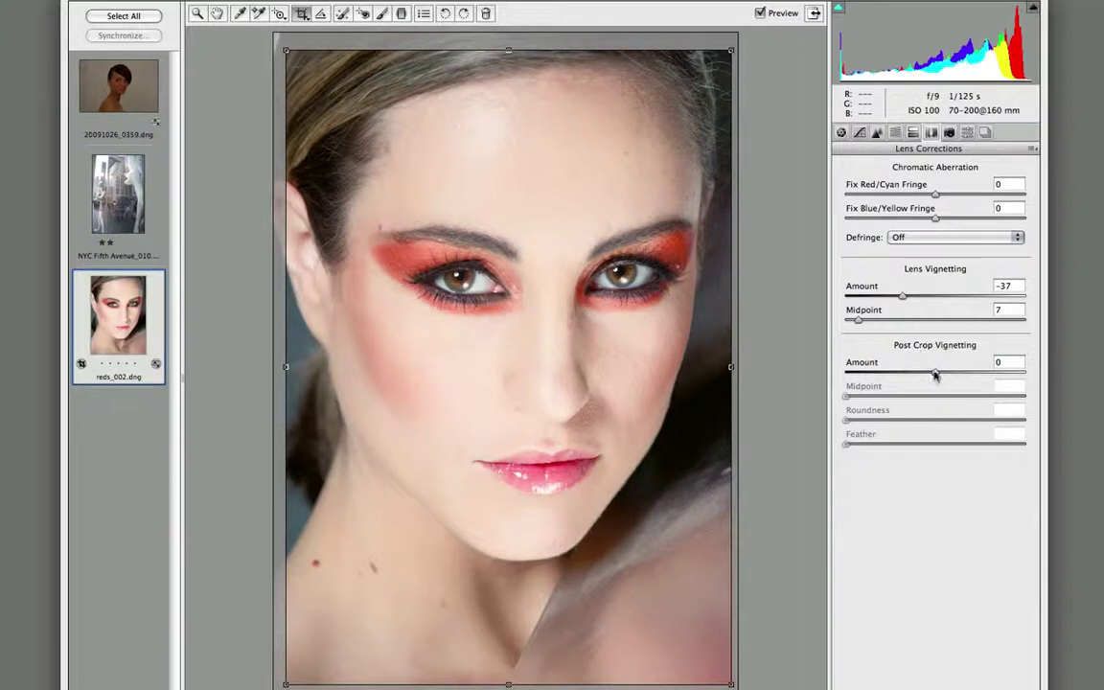
mouse_move(935, 374)
mouse_down()
mouse_move(847, 349)
mouse_move(907, 373)
mouse_move(907, 403)
mouse_move(877, 396)
mouse_move(907, 397)
mouse_move(893, 373)
mouse_move(938, 375)
mouse_move(925, 380)
mouse_up()
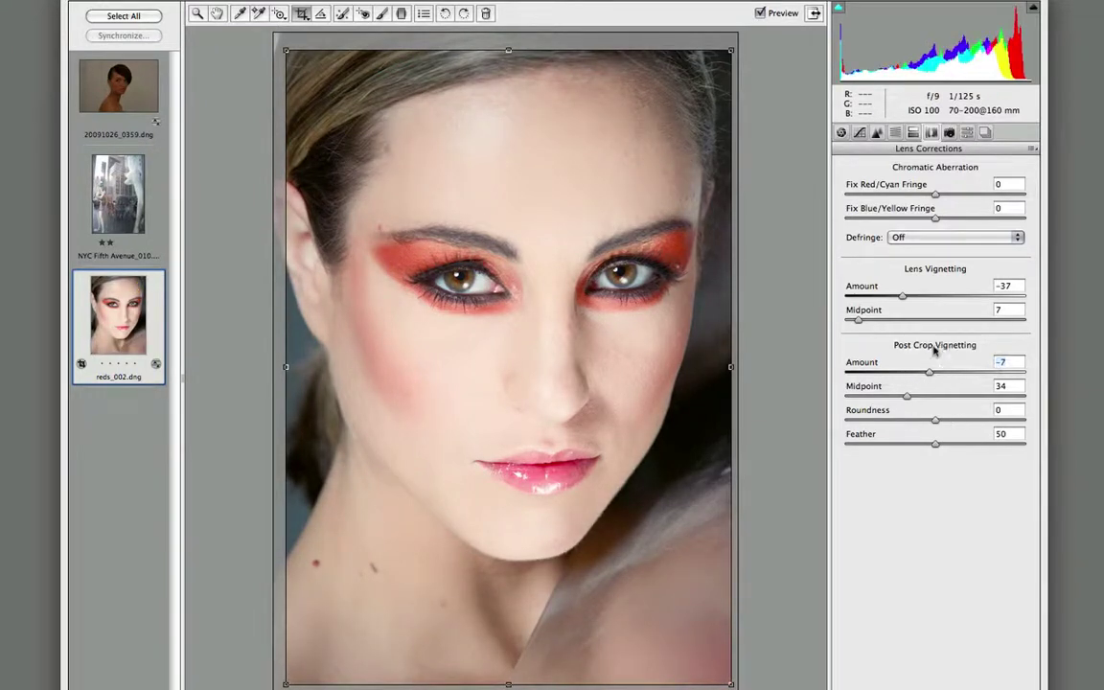
Try Camera Calibration changes to shadows Tint, Red Primary Saturation and Green Primary Hue (+40), and reset them all to 0.
click(950, 133)
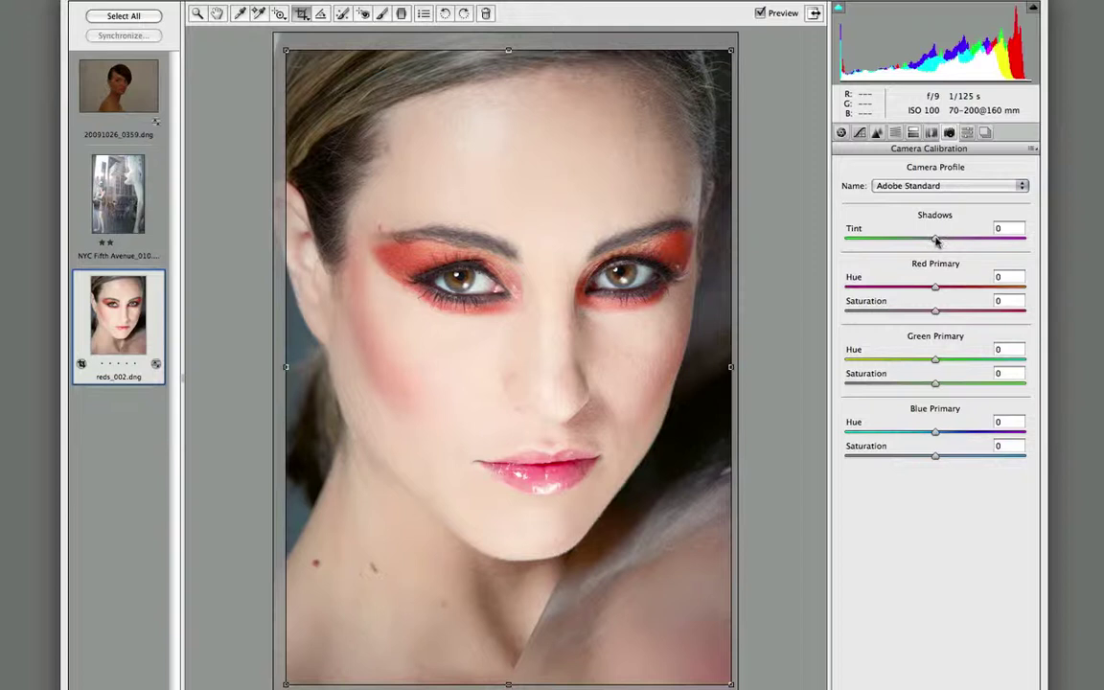
mouse_move(936, 242)
mouse_down()
mouse_move(971, 240)
mouse_move(940, 243)
mouse_up()
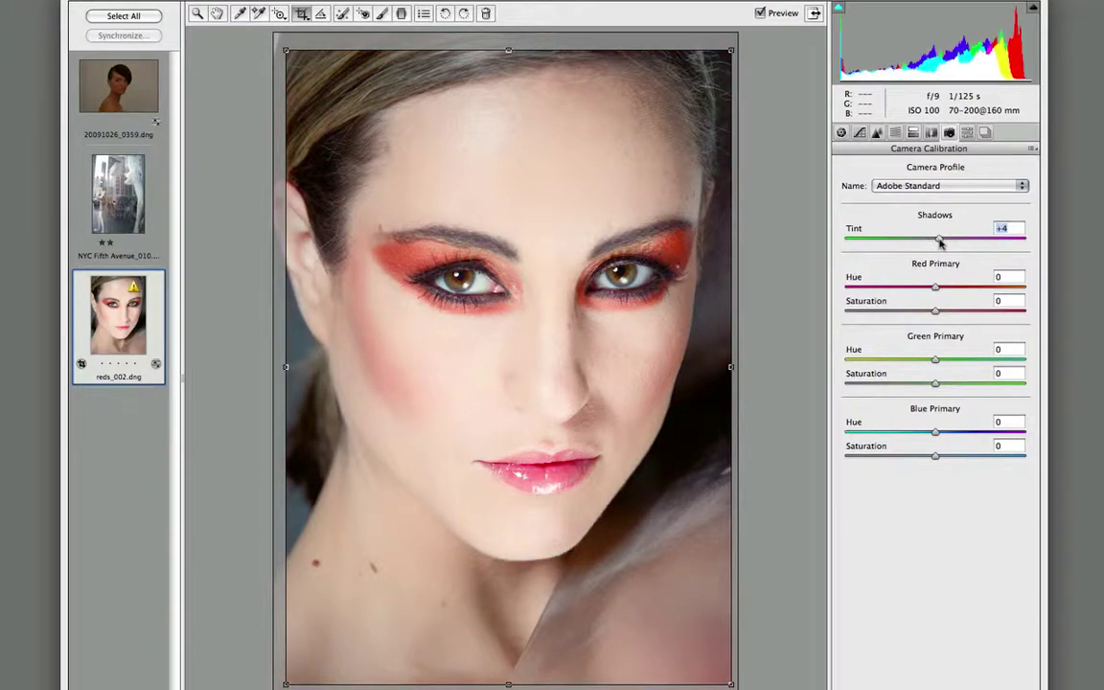
double_click(939, 240)
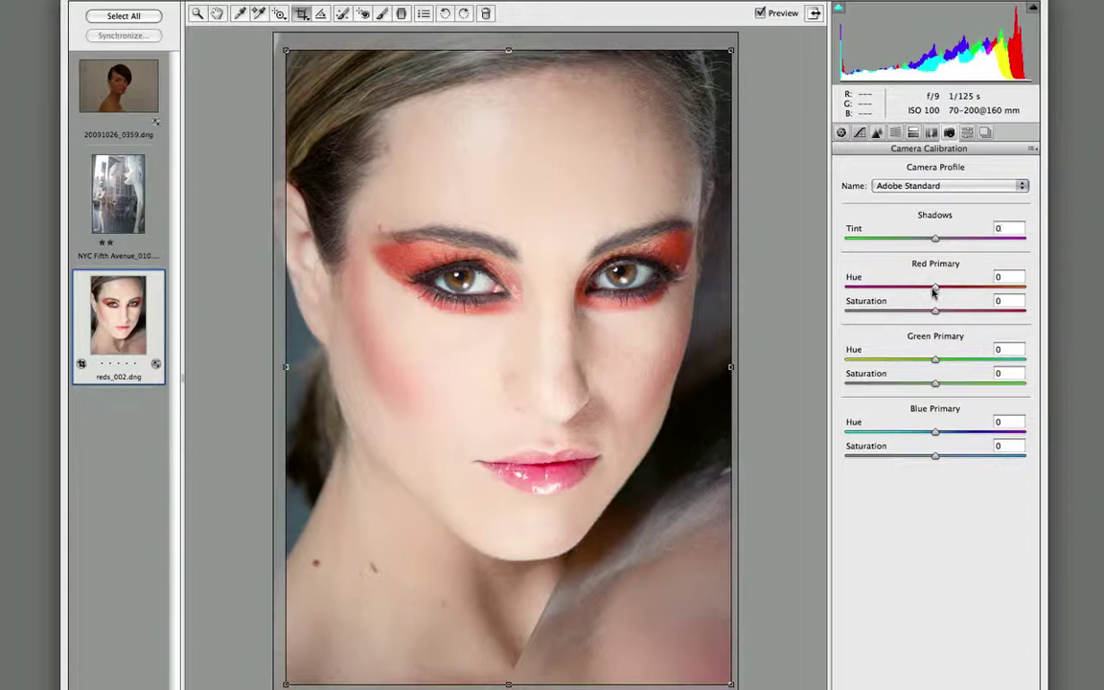
mouse_move(935, 289)
mouse_down()
mouse_move(872, 291)
mouse_move(985, 306)
mouse_move(934, 287)
mouse_up()
drag(936, 312, 984, 313)
text(0)
drag(936, 360, 971, 372)
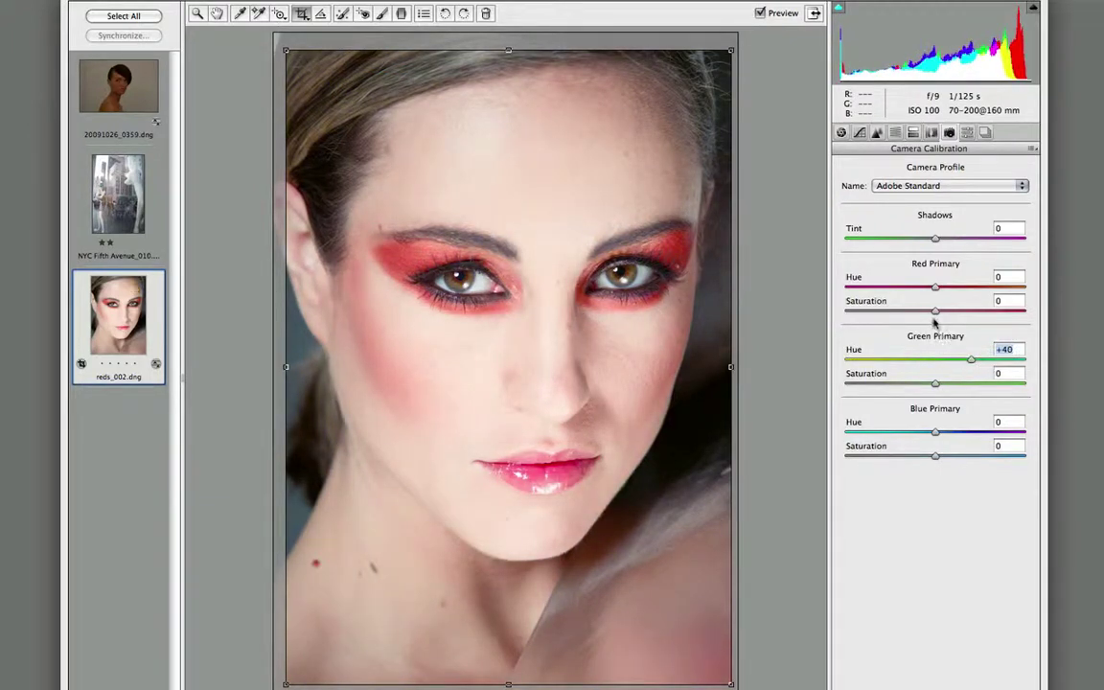
text(0)
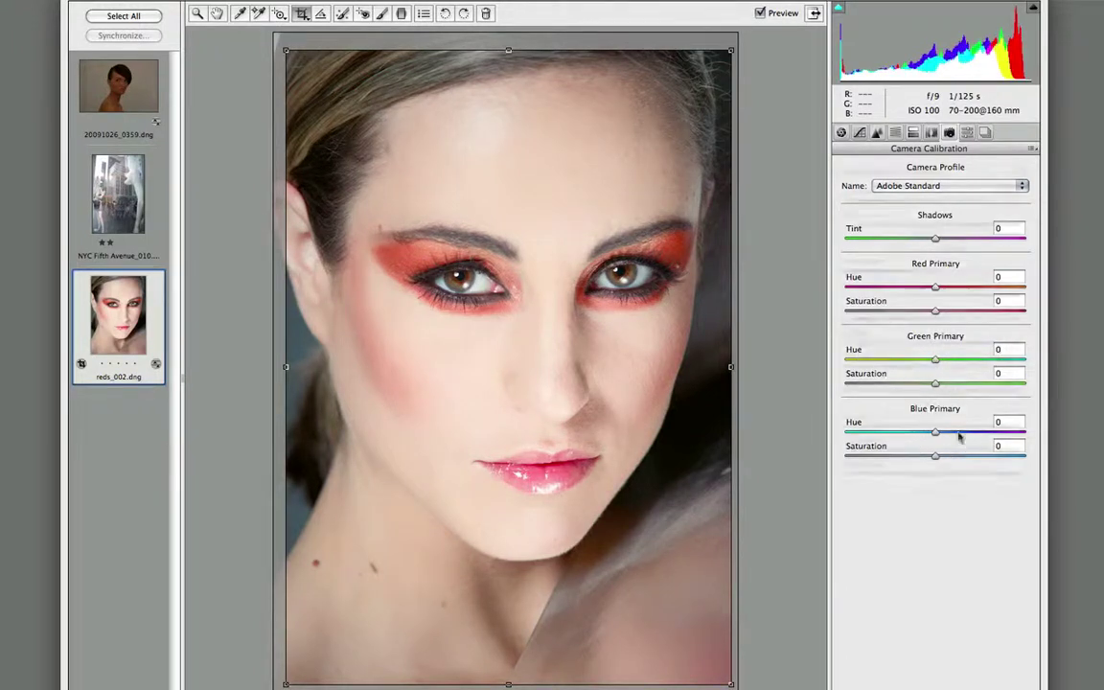
Return to the Basic adjustments and compare the portrait with and without them.
key(super+alt+1)
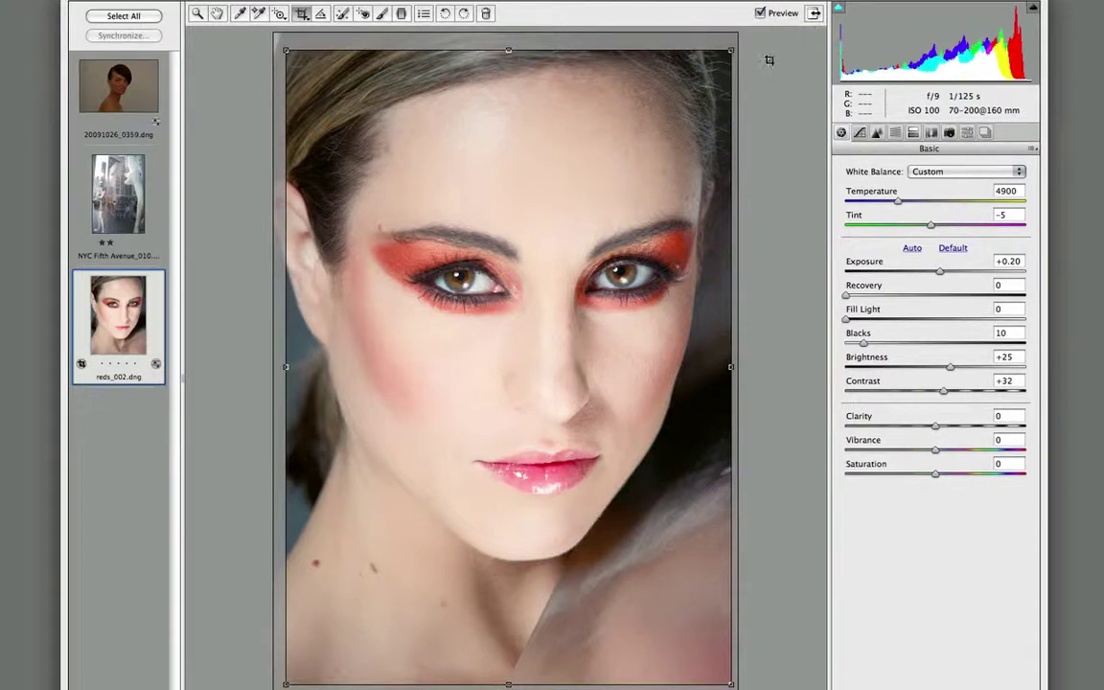
click(760, 14)
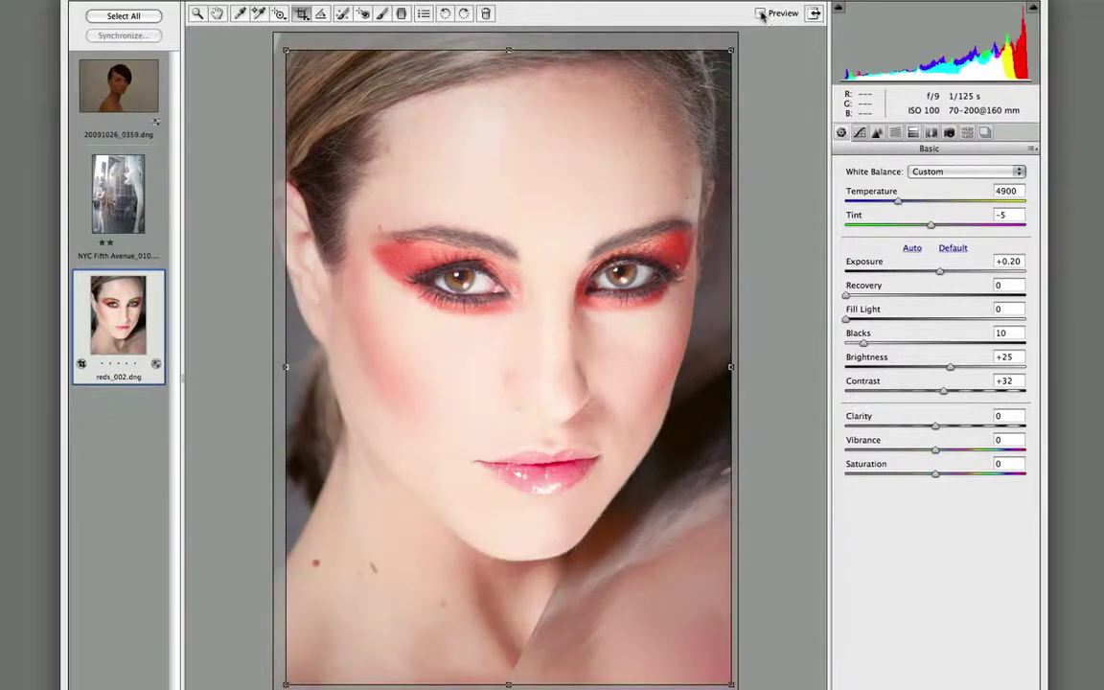
click(760, 14)
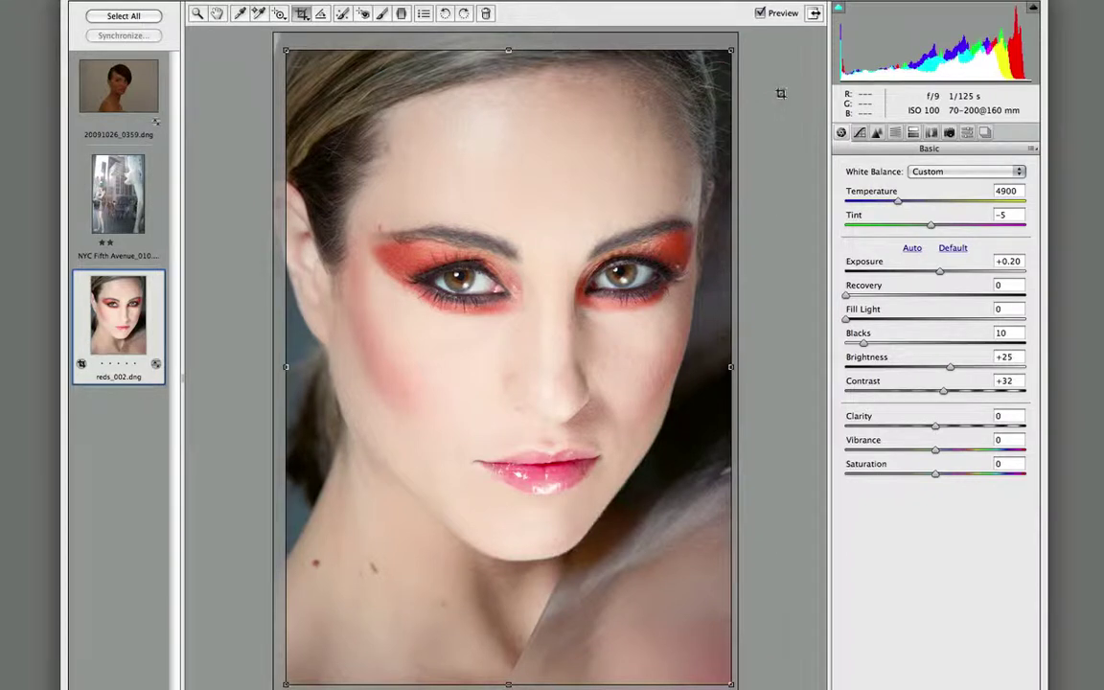
Add a graduated filter from the photo's lower-left corner to the jaw with Clarity -84, Exposure 0 and Brightness 0, comparing its effect.
click(401, 14)
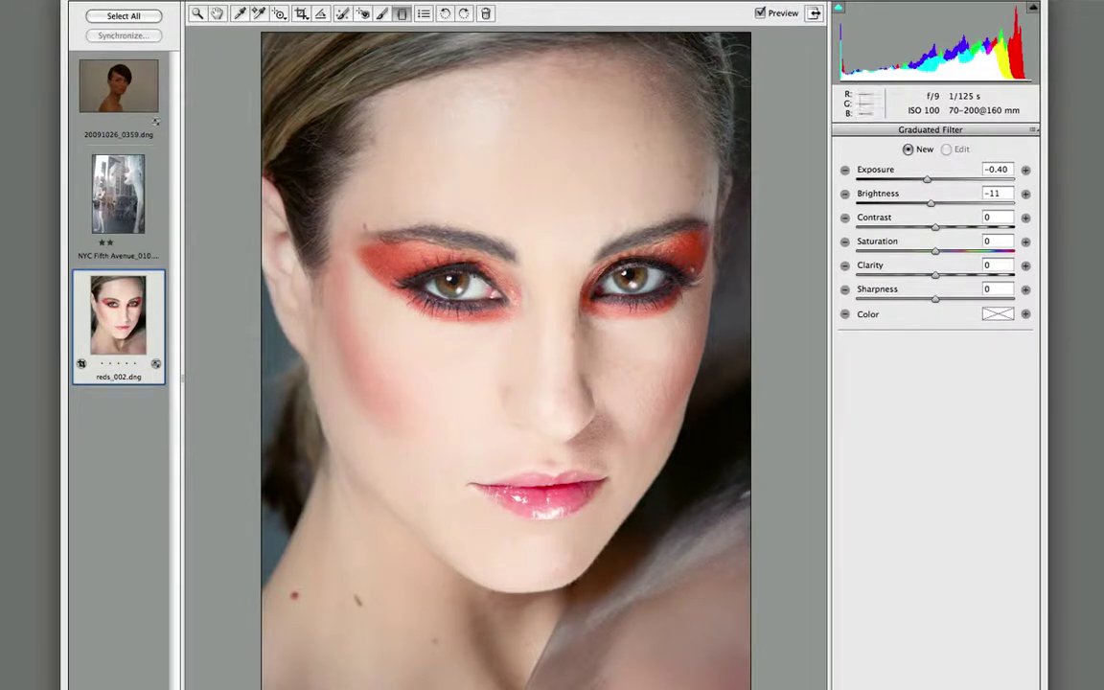
drag(287, 688, 394, 490)
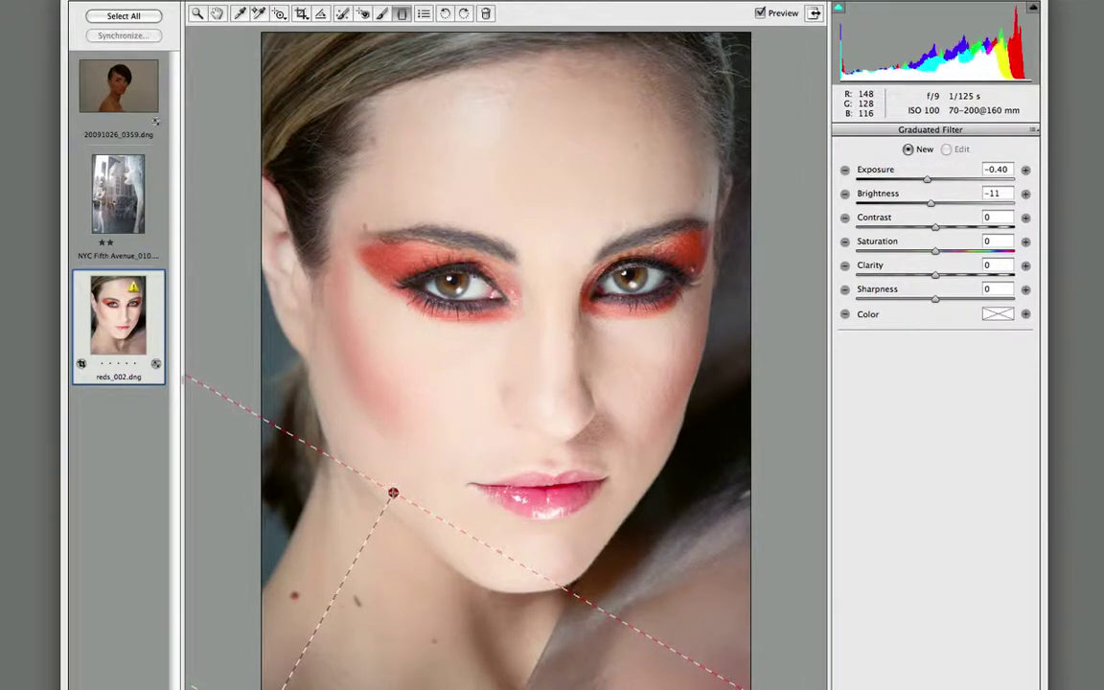
drag(394, 494, 392, 495)
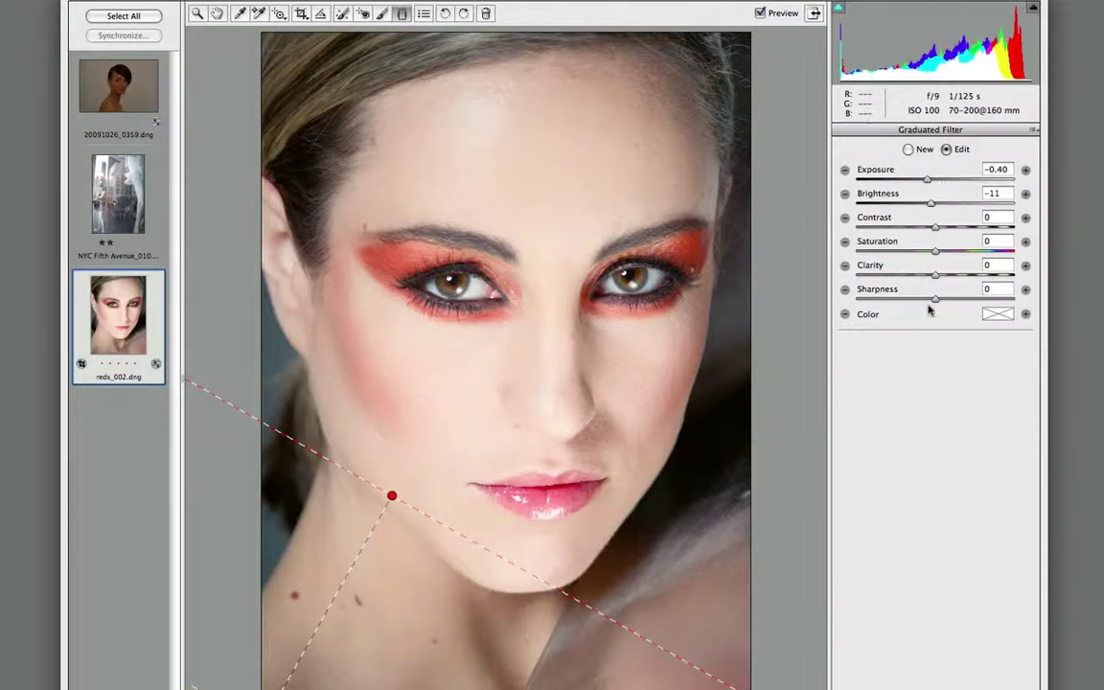
drag(935, 277, 888, 282)
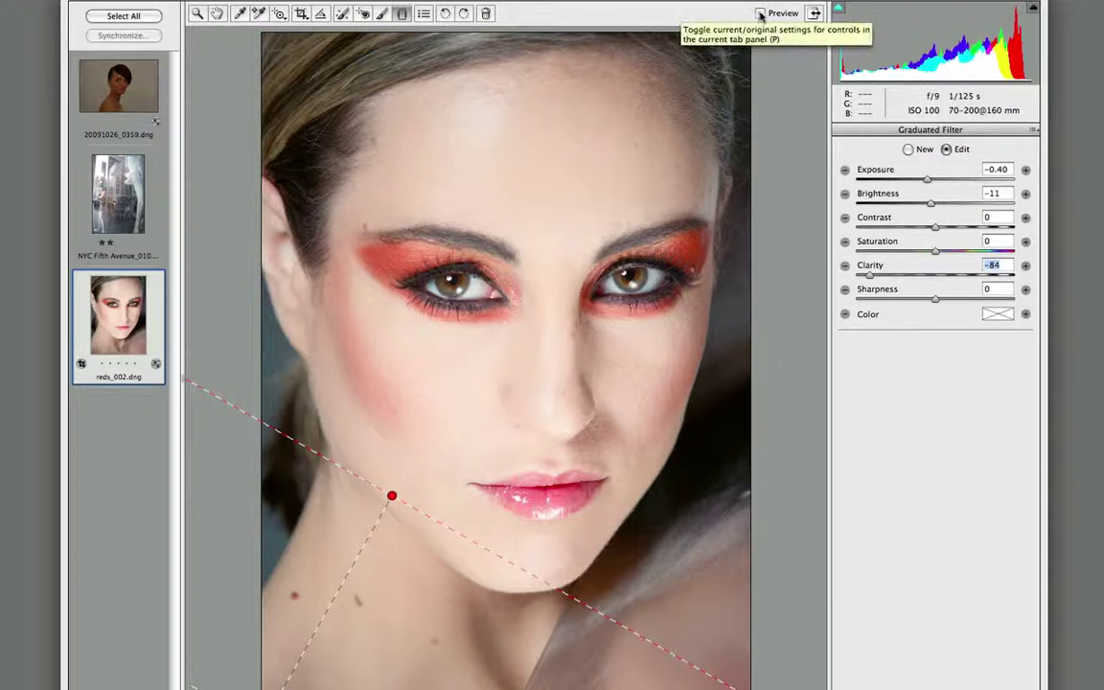
click(760, 13)
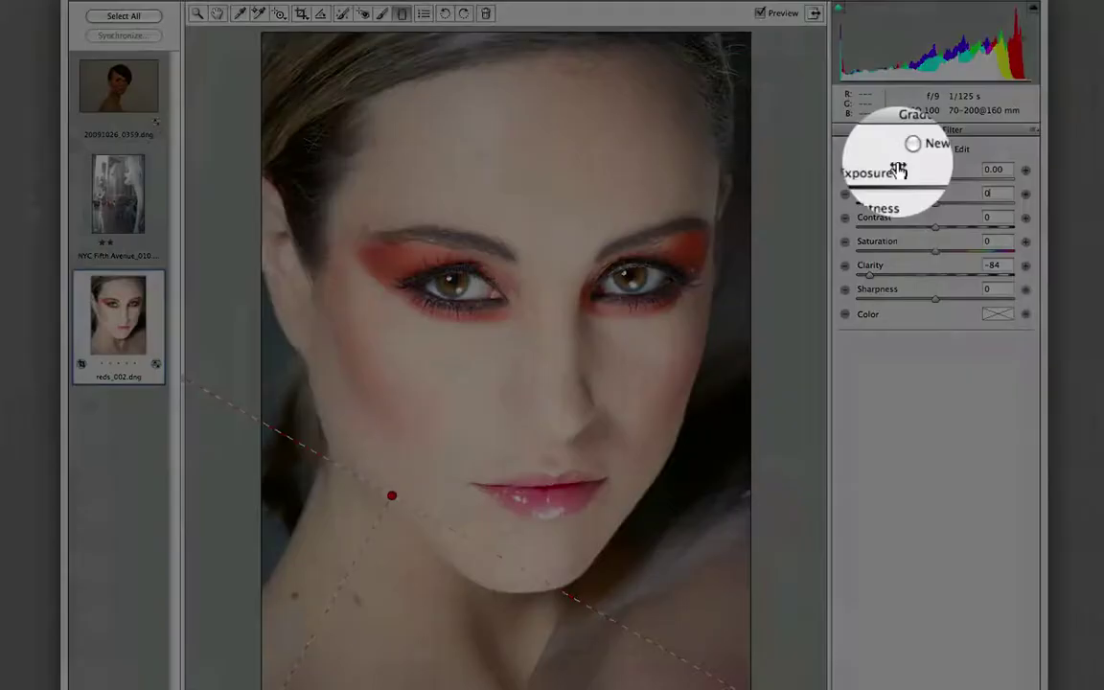
Add a second graduated filter from the photo's lower-right corner to the chin, set its Clarity to -99, and leave the tool.
click(908, 150)
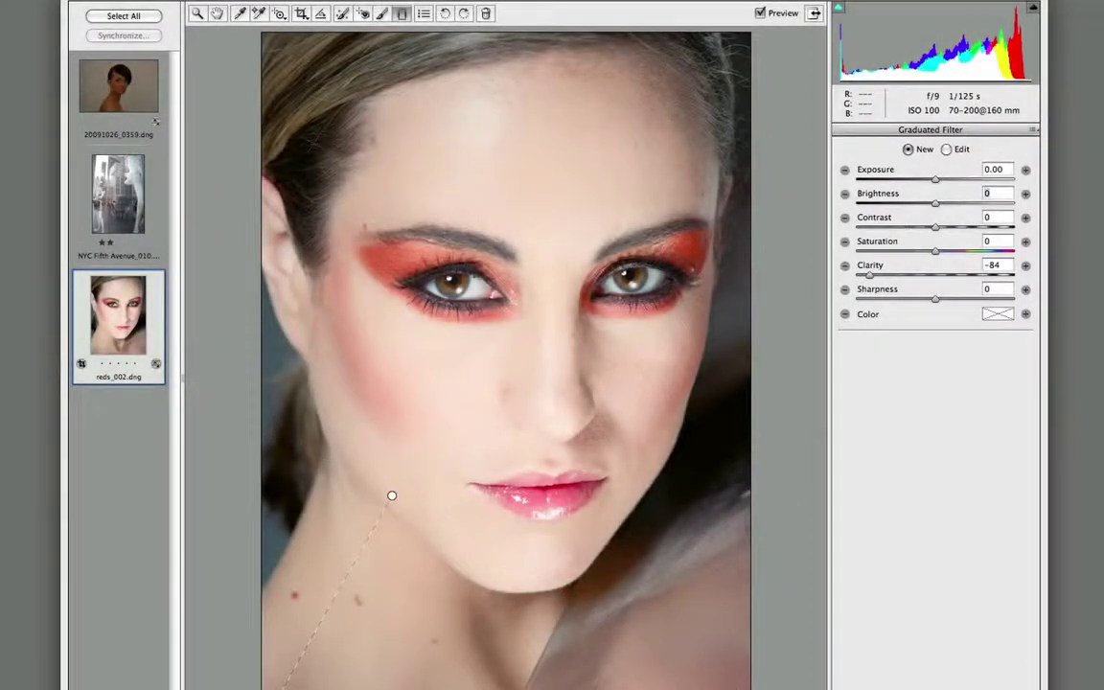
drag(733, 685, 602, 522)
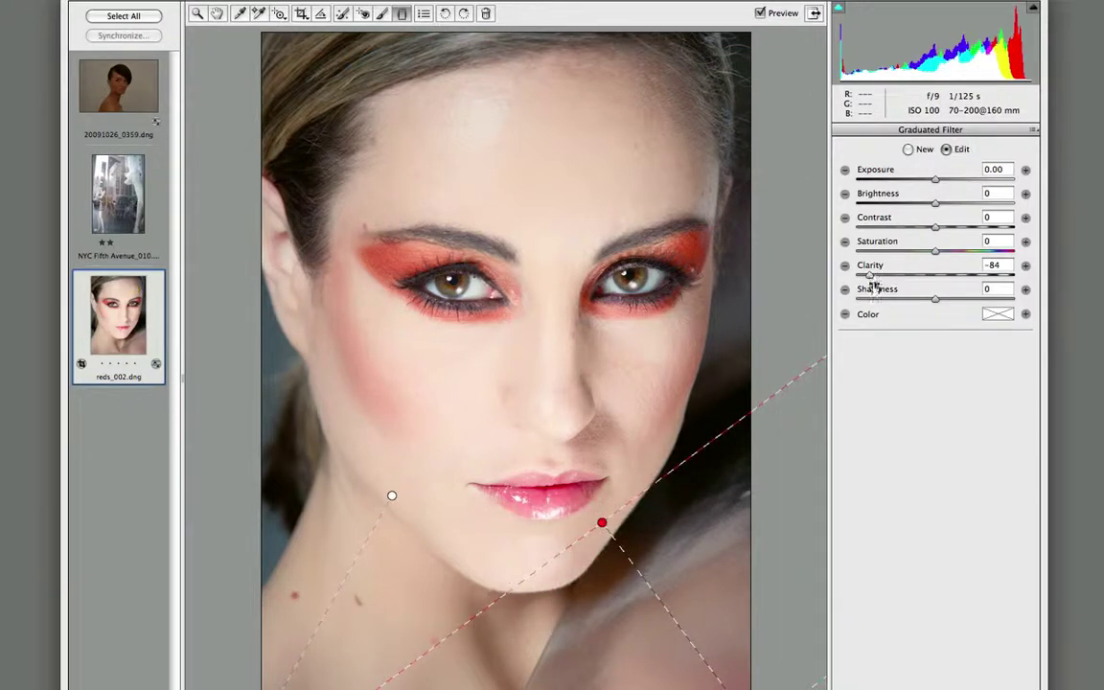
drag(870, 277, 860, 276)
key(h)
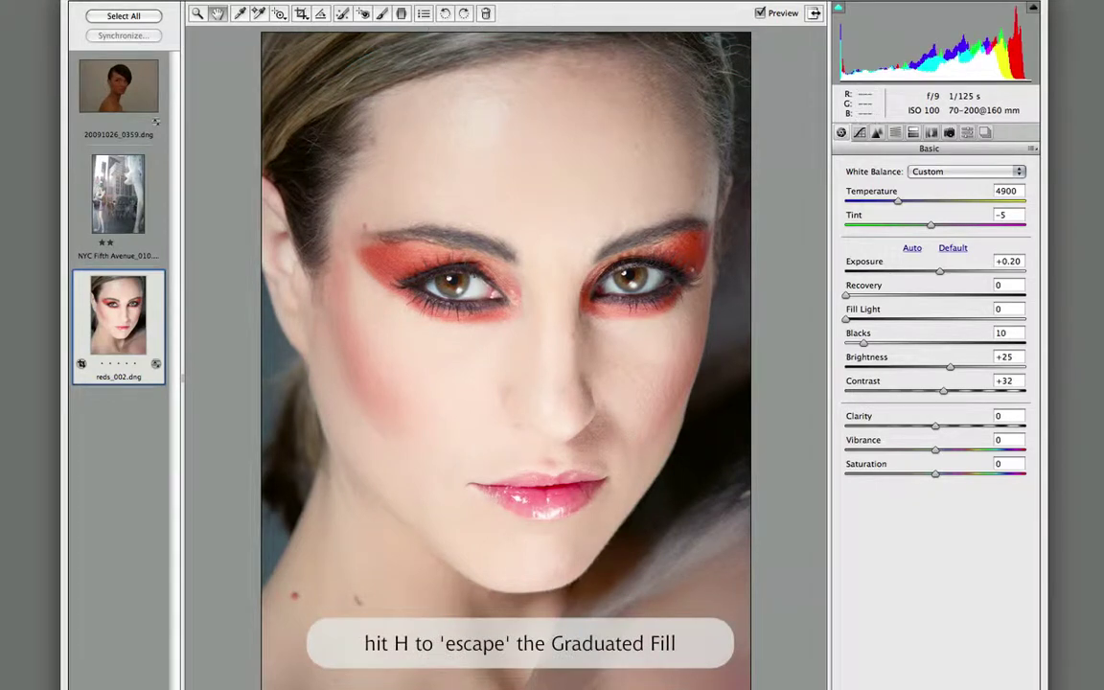
Paint over the eyelid of the eye on the photo's right with a size 6 Adjustment Brush, and set its Exposure to +3.10.
click(381, 13)
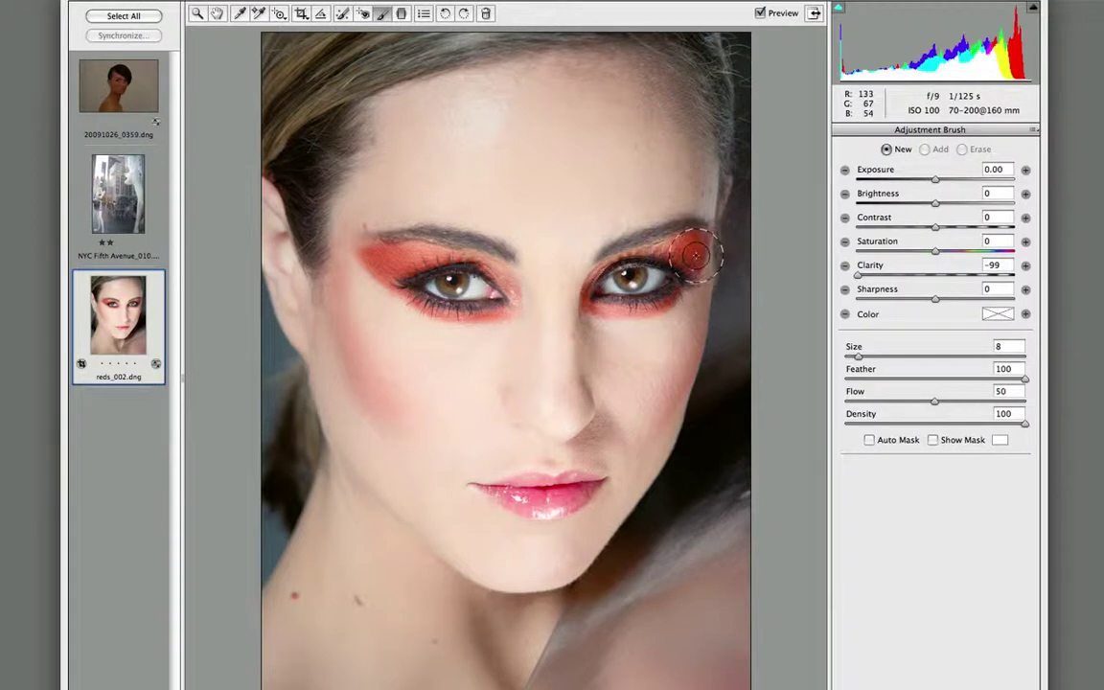
key(bracketleft)
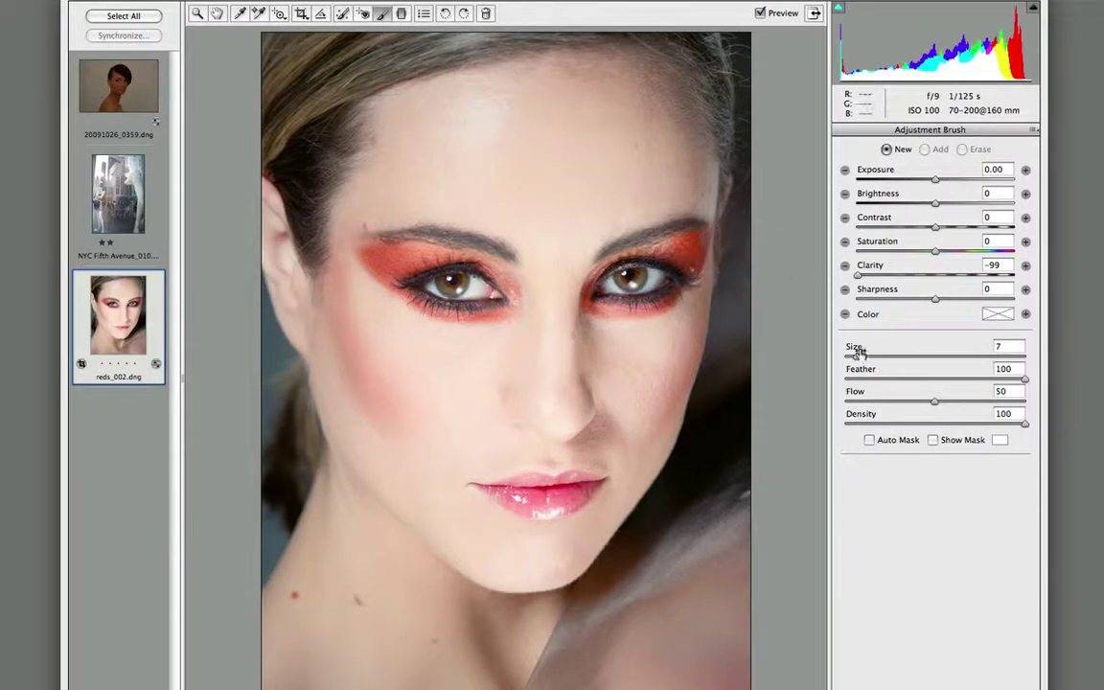
drag(858, 358, 856, 356)
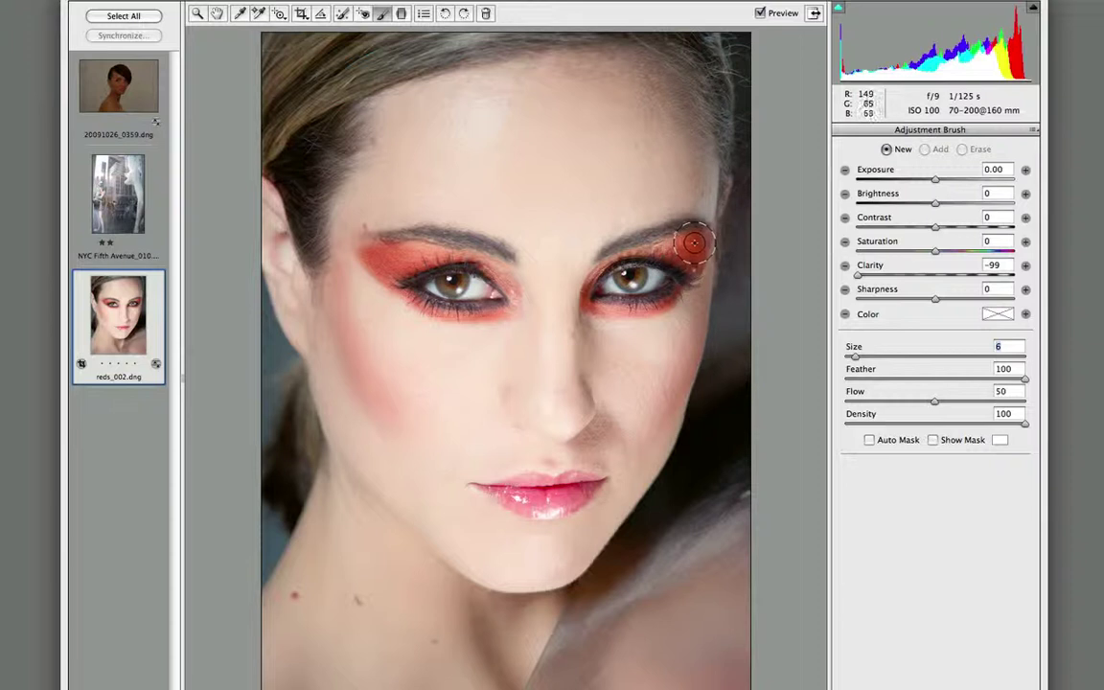
mouse_move(692, 244)
mouse_down()
mouse_move(674, 257)
mouse_move(553, 259)
mouse_move(598, 250)
mouse_up()
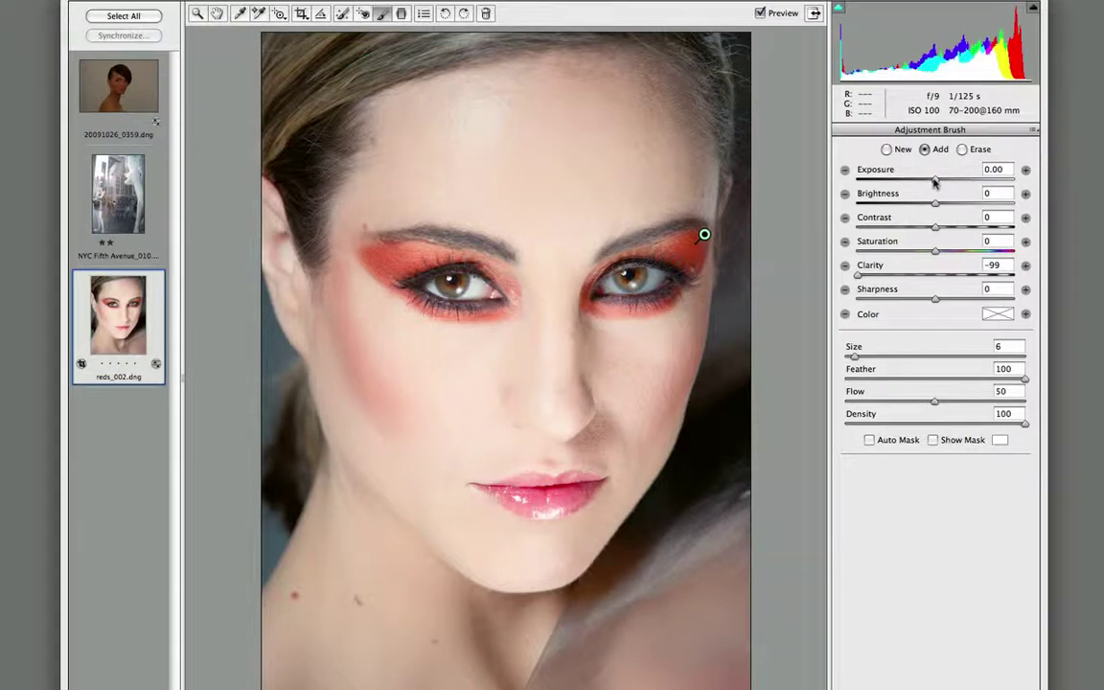
drag(936, 182, 997, 182)
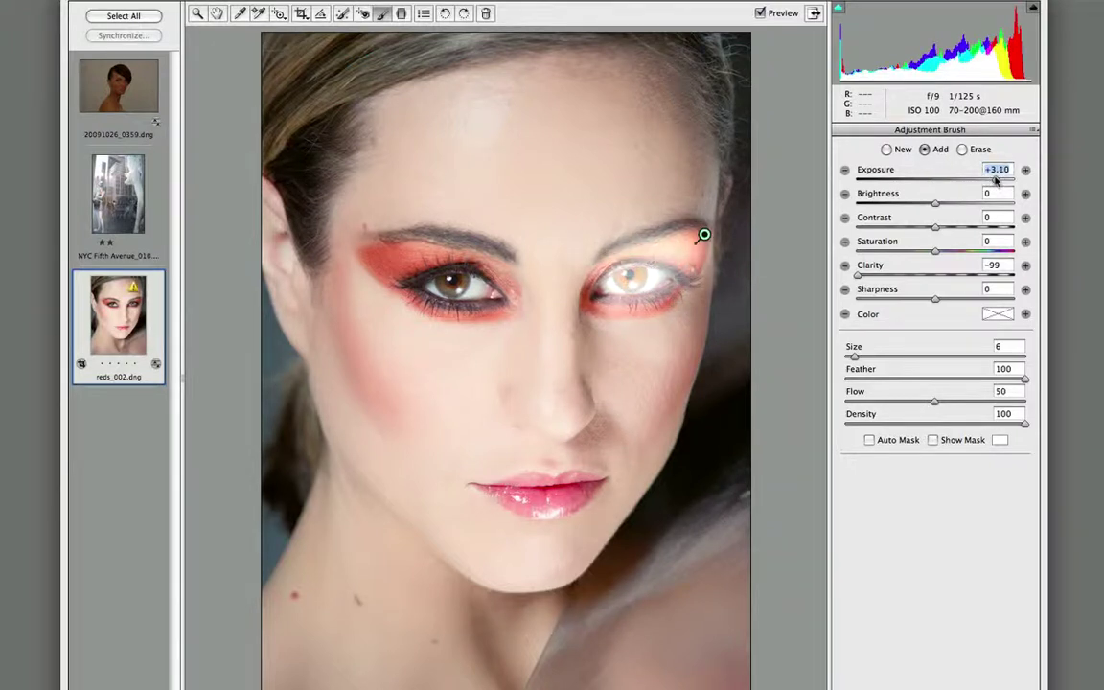
Erase the brush adjustment from the eye and along the eyebrow with a size 5 eraser at Feather 26.
click(961, 150)
drag(594, 278, 633, 213)
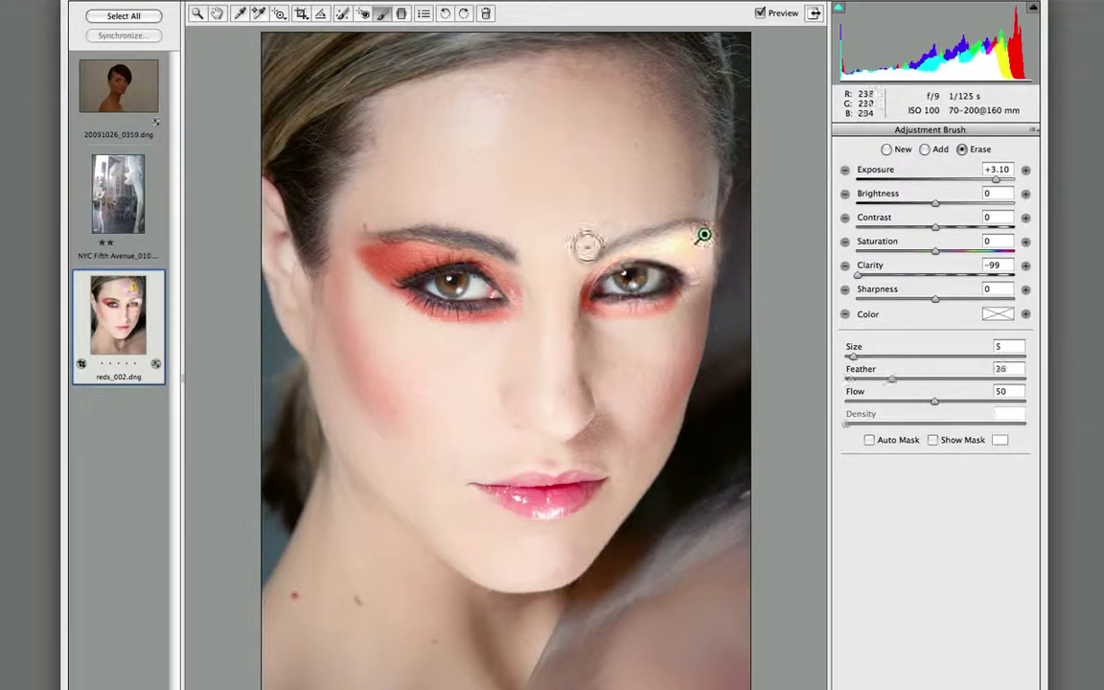
mouse_move(586, 244)
mouse_down()
mouse_move(665, 203)
mouse_move(711, 212)
mouse_up()
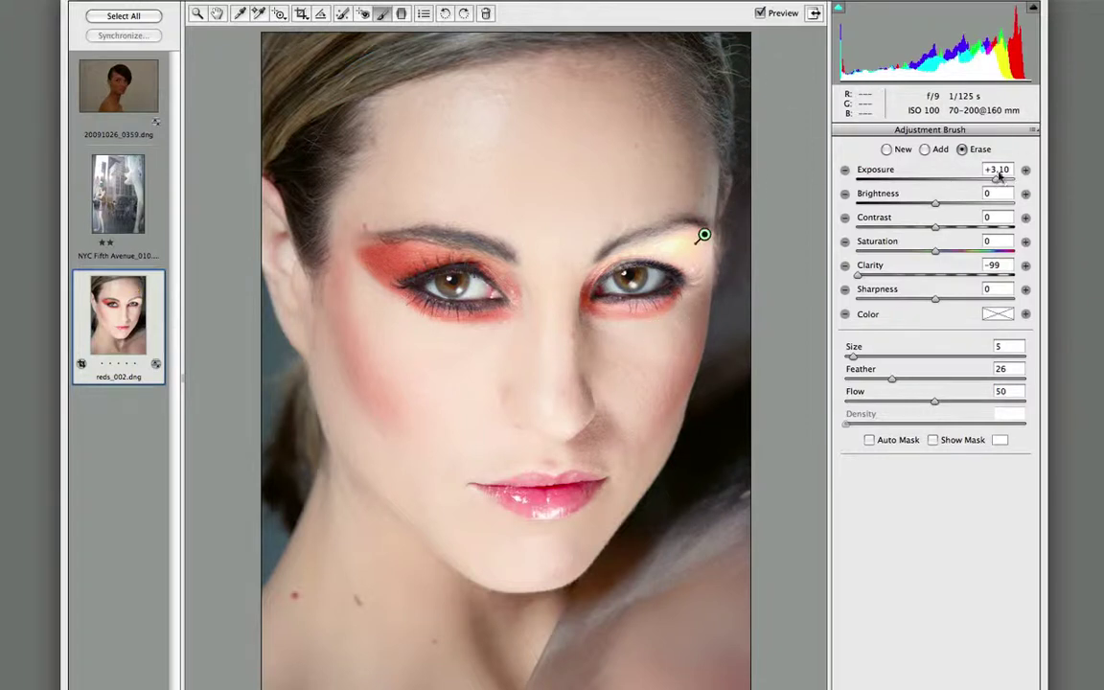
Set the eyelid brush adjustment to Exposure +0.25, Contrast +50, Saturation -23 and Clarity 0, and erase any spill above the eyebrow's outer end.
double_click(935, 179)
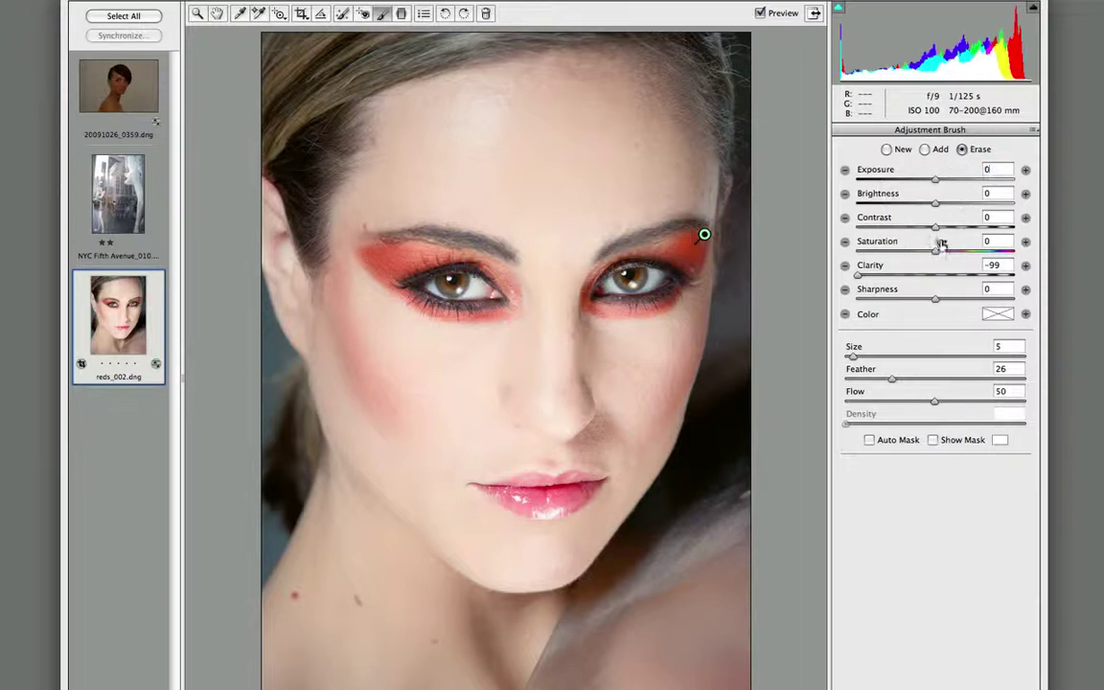
drag(935, 251, 921, 254)
drag(937, 181, 945, 183)
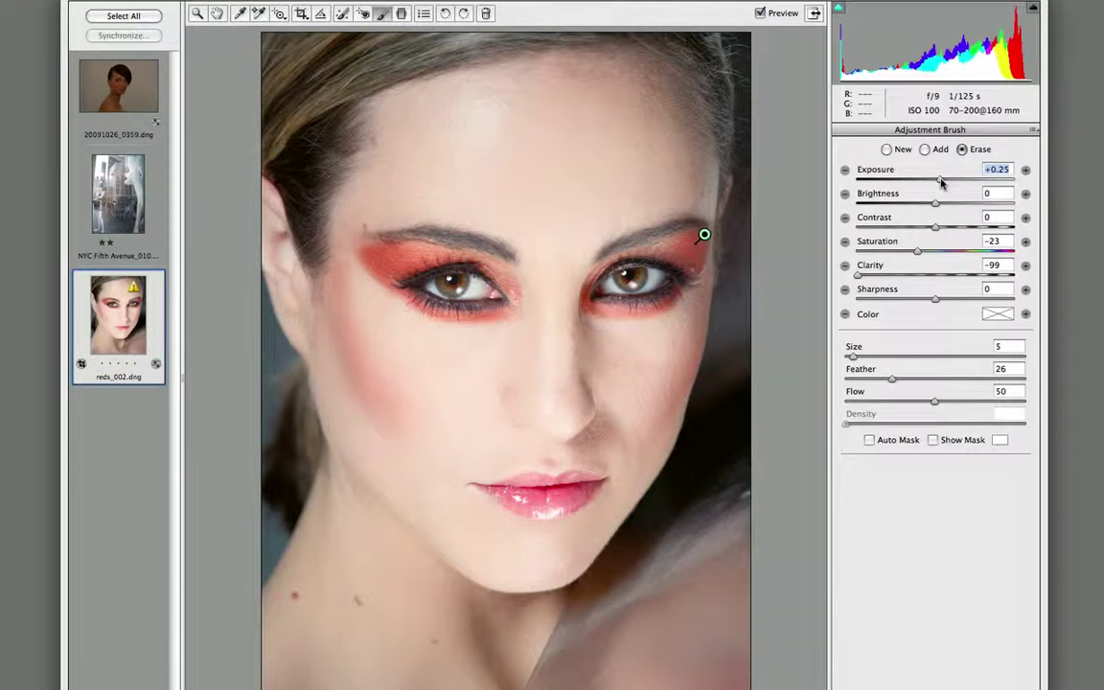
drag(935, 227, 974, 227)
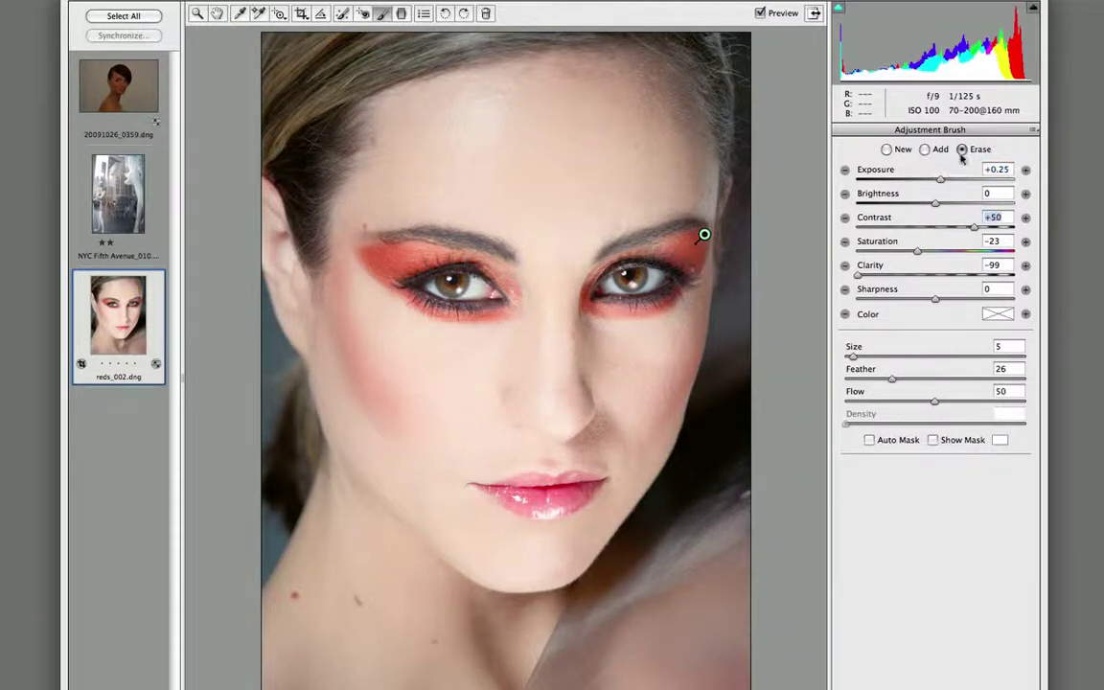
mouse_move(705, 205)
mouse_down()
mouse_move(586, 253)
mouse_move(650, 209)
mouse_move(707, 203)
mouse_move(593, 244)
mouse_move(678, 209)
mouse_up()
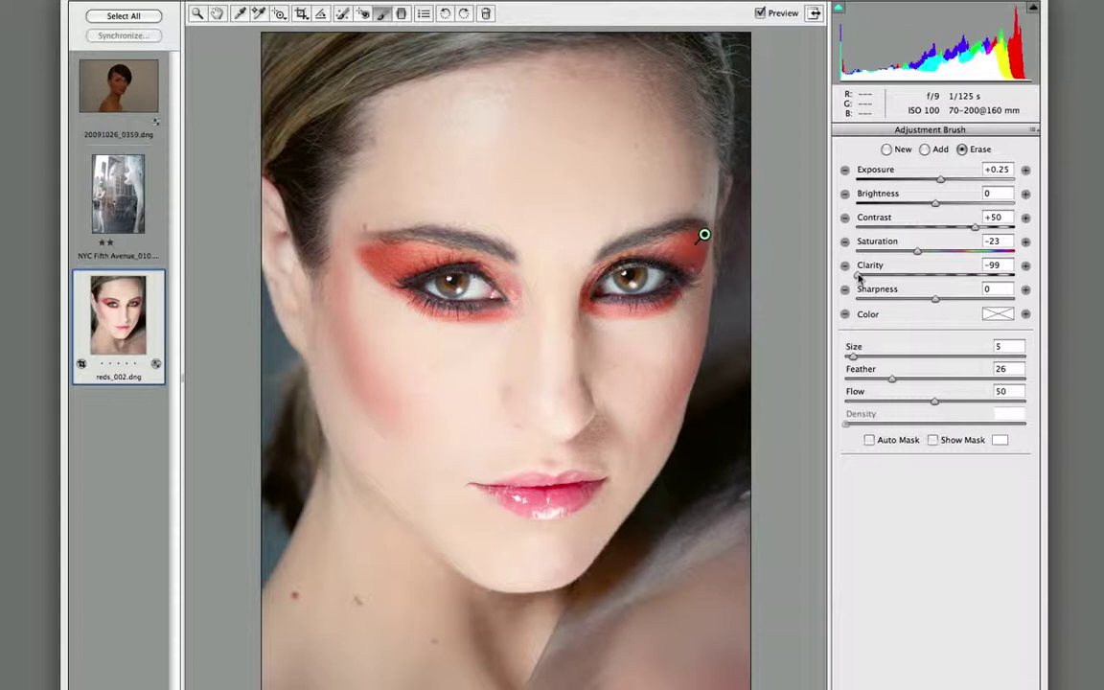
drag(859, 275, 922, 279)
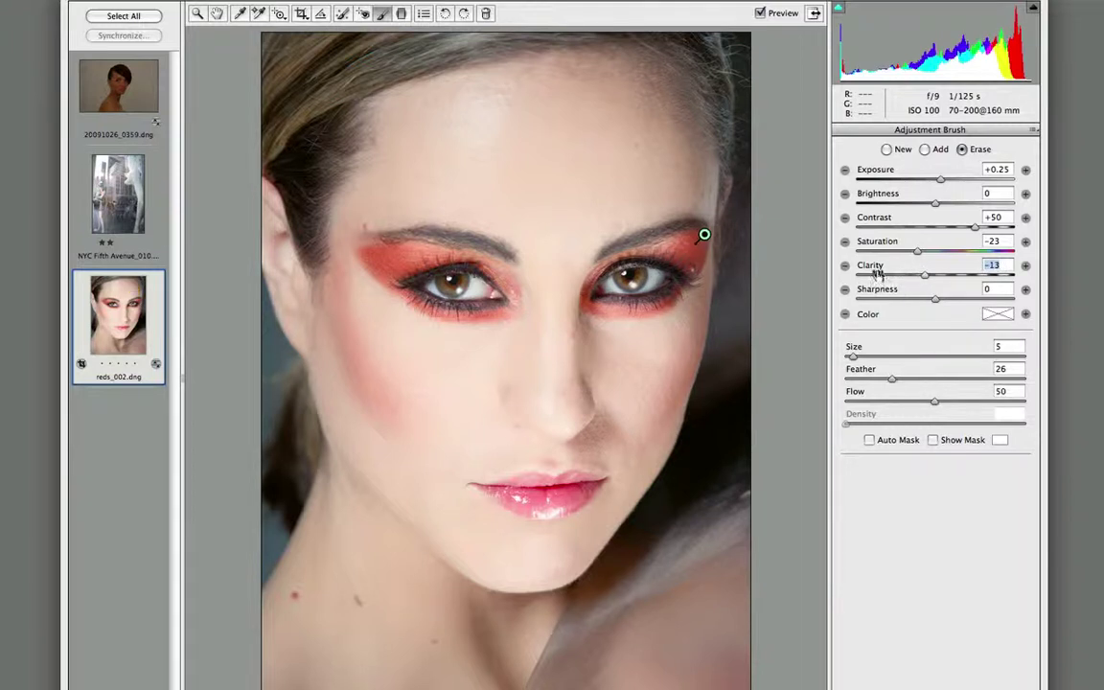
text(0)
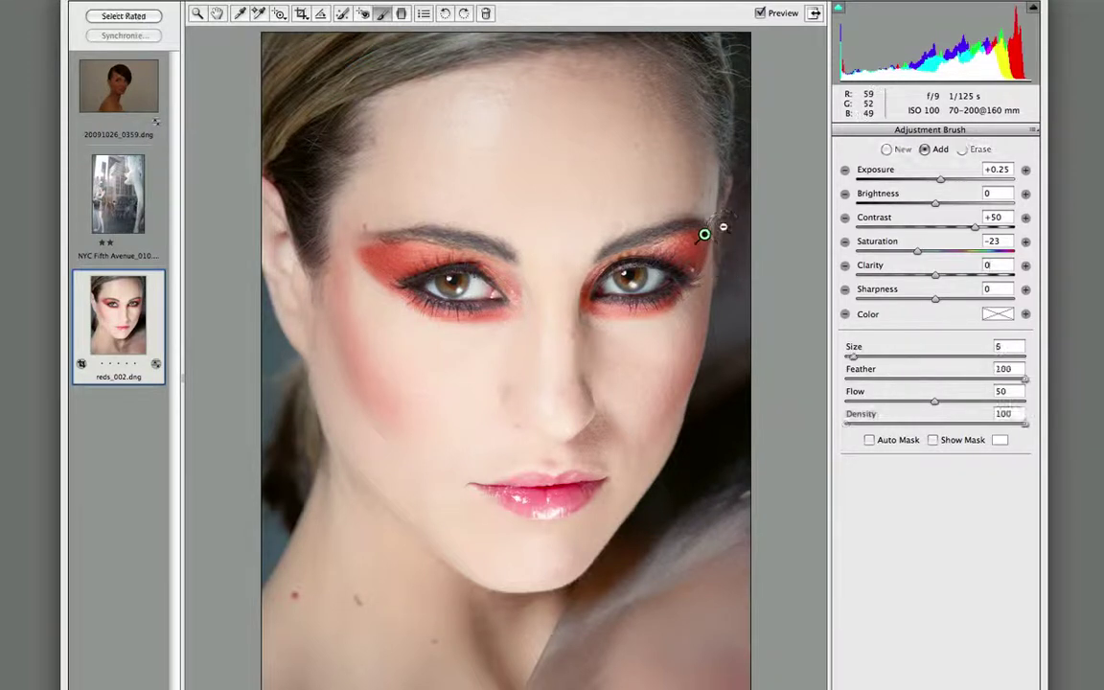
Examine the brushed eyelid and eyebrow of the eye on the photo's right at 100% magnification.
key(alt)
key(super+alt+0)
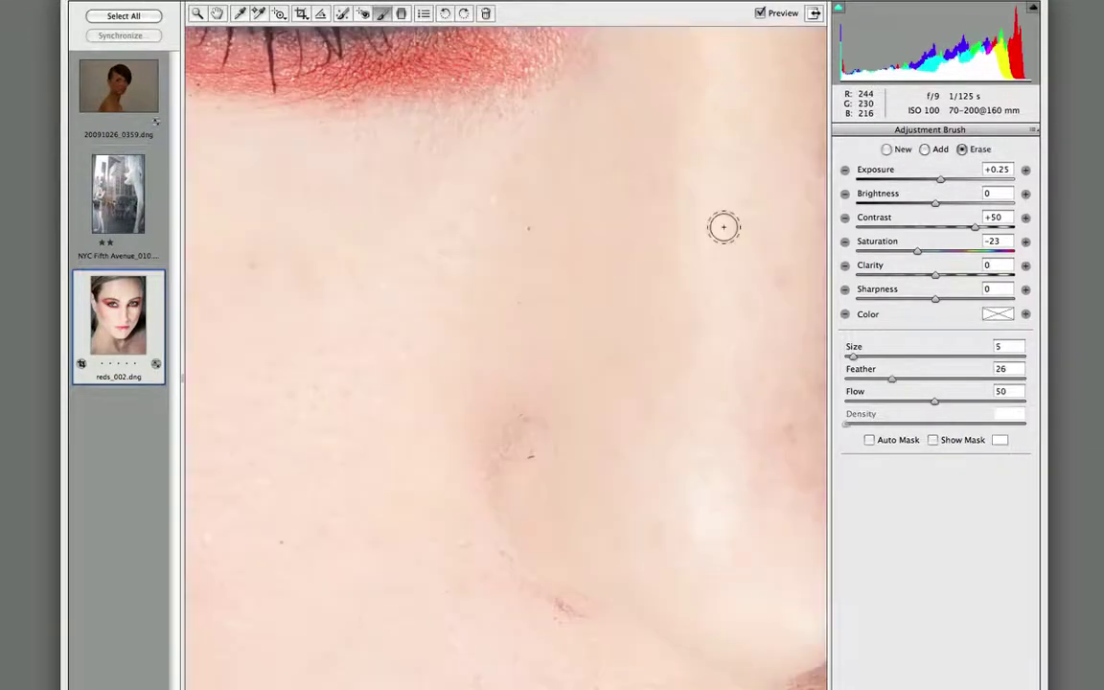
key(space)
drag(655, 123, 353, 451)
drag(632, 150, 348, 302)
drag(609, 188, 492, 245)
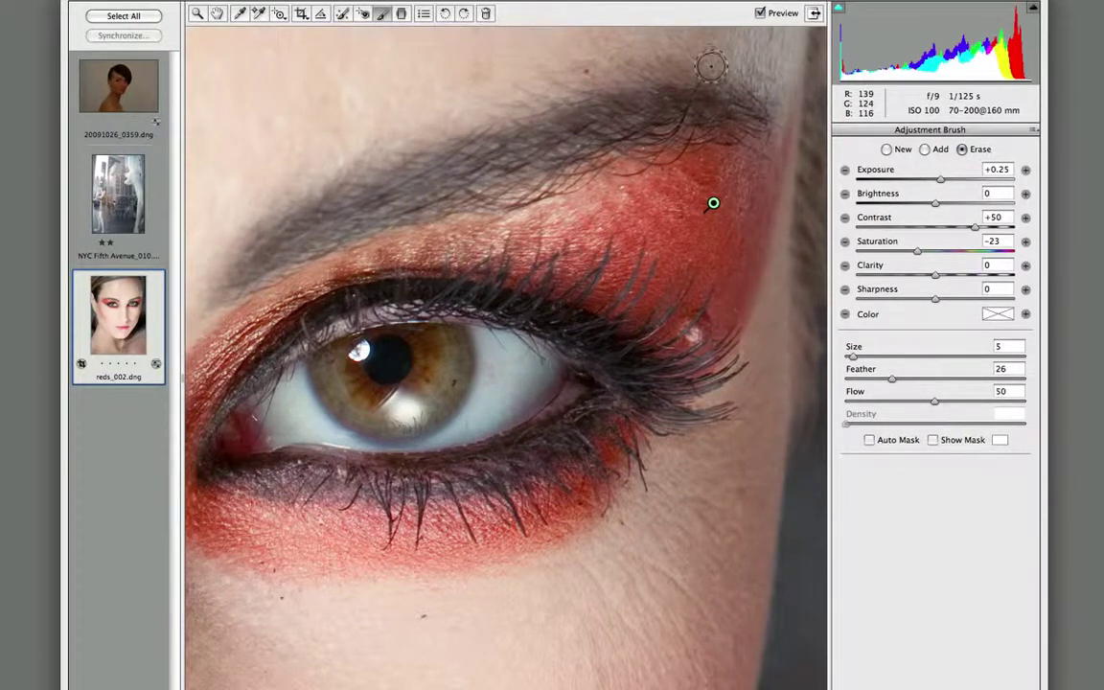
Heal the three blemishes on the neck and shoulder with Spot Removal set to Heal, starting at Radius 10, and leave the tool.
click(342, 14)
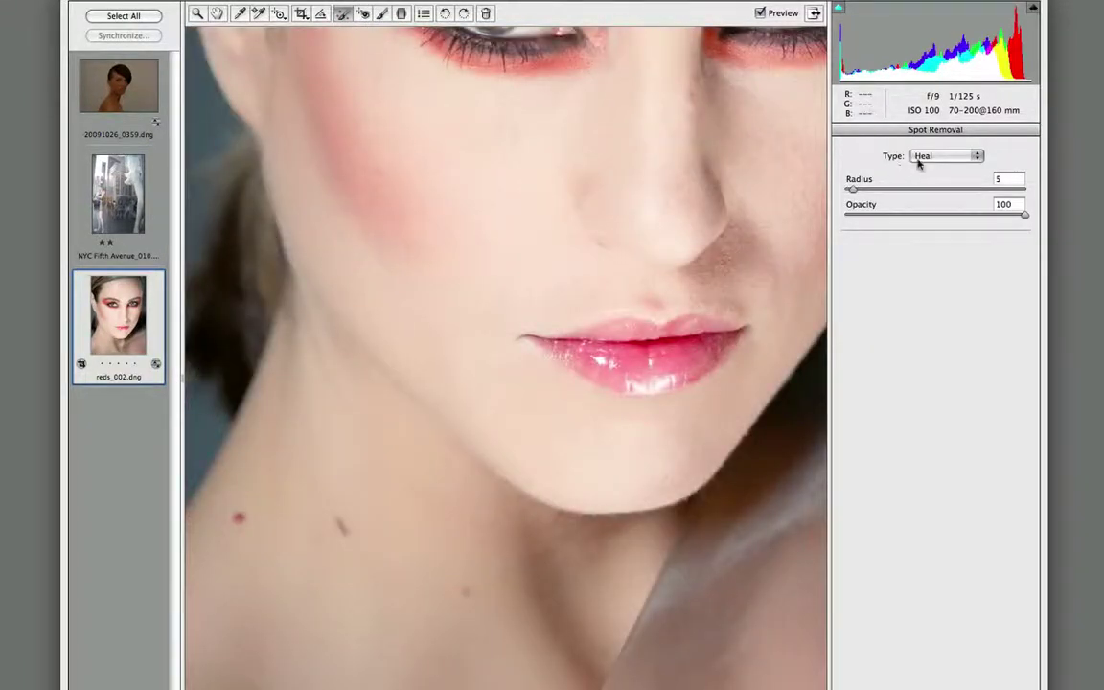
click(919, 163)
click(922, 156)
drag(340, 529, 333, 544)
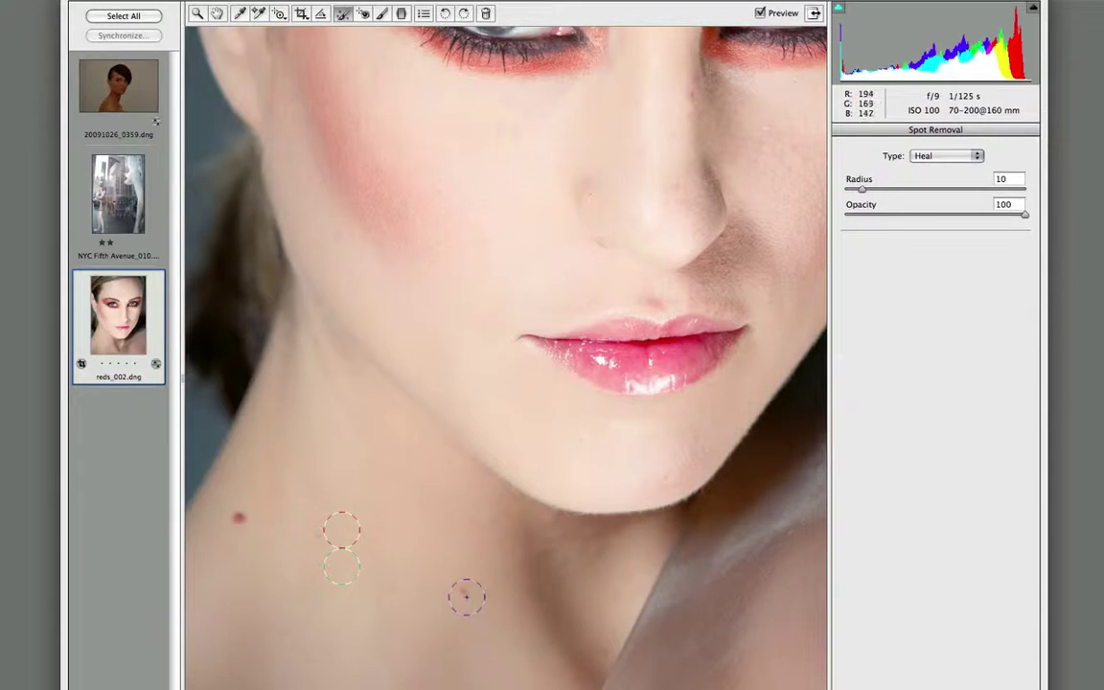
key(bracketleft)
key(bracketleft)
key(bracketleft)
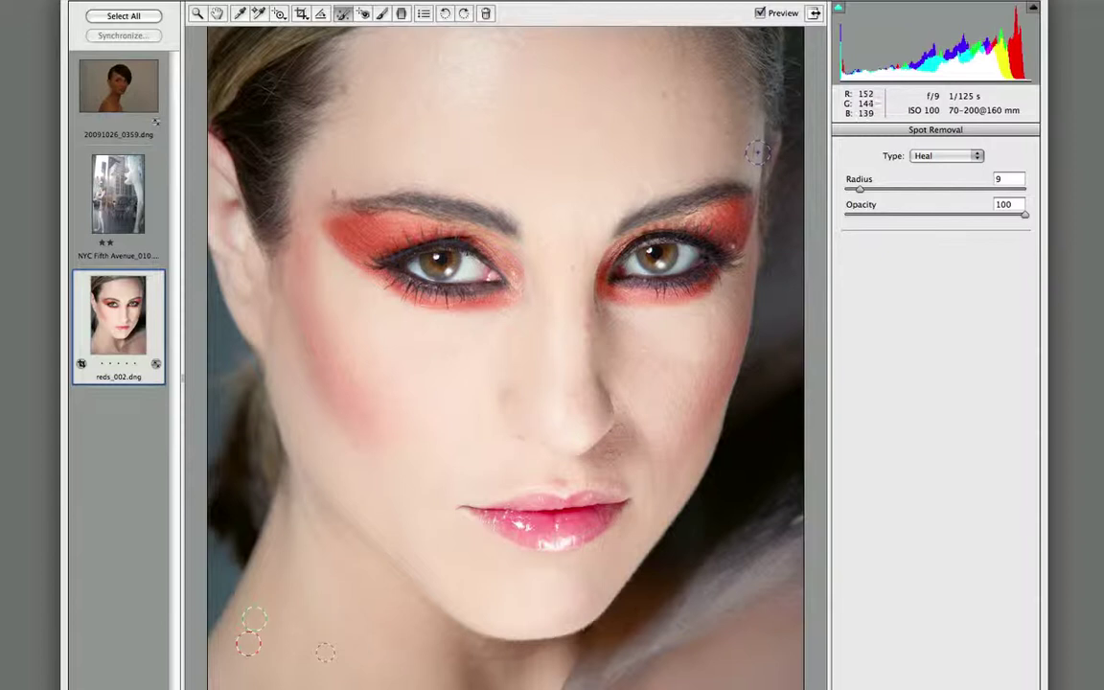
key(h)
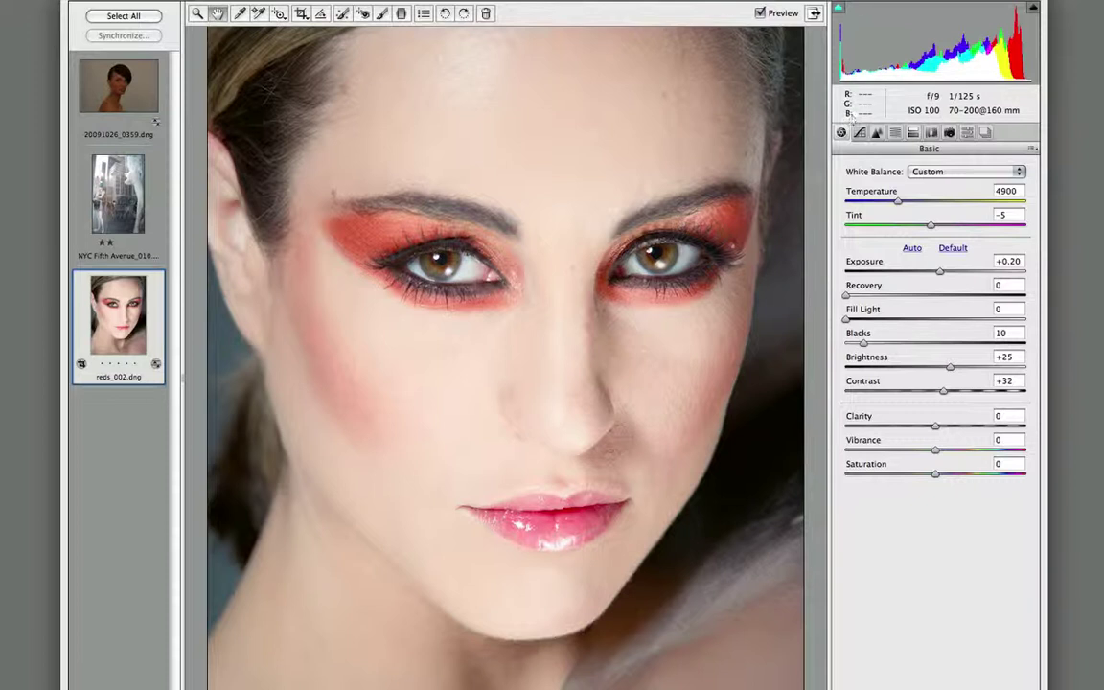
Set Blacks to 8 while checking the shadow clipping view, and compare the whole photo with the preview off and on.
key(super+0)
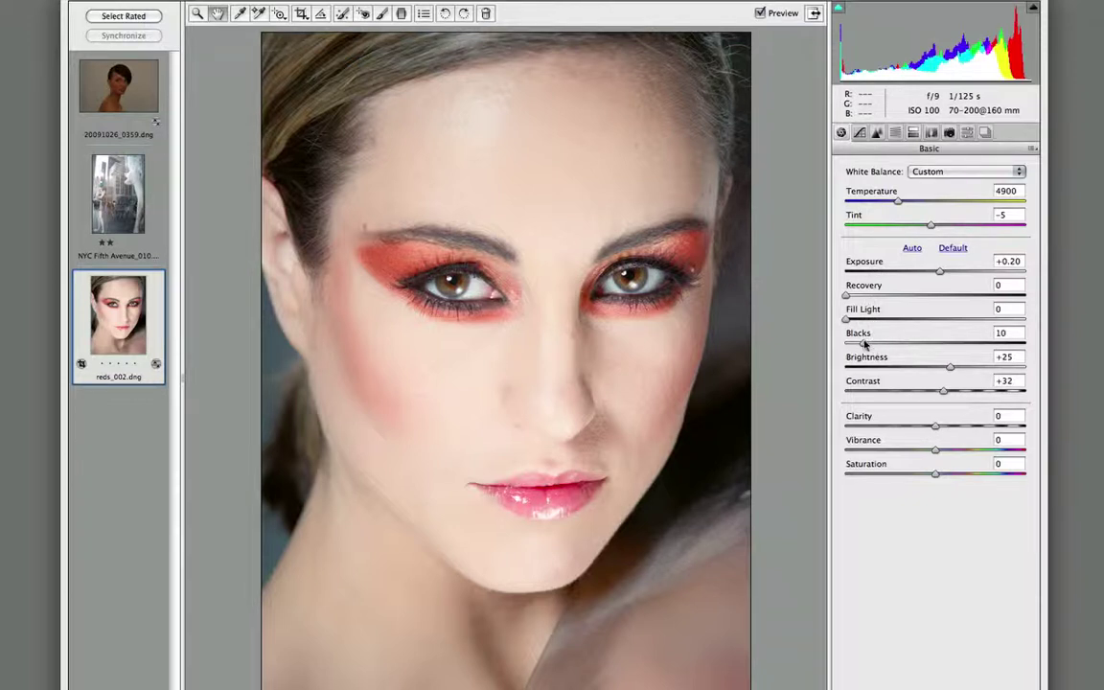
alt+click(864, 343)
drag(862, 343, 861, 343)
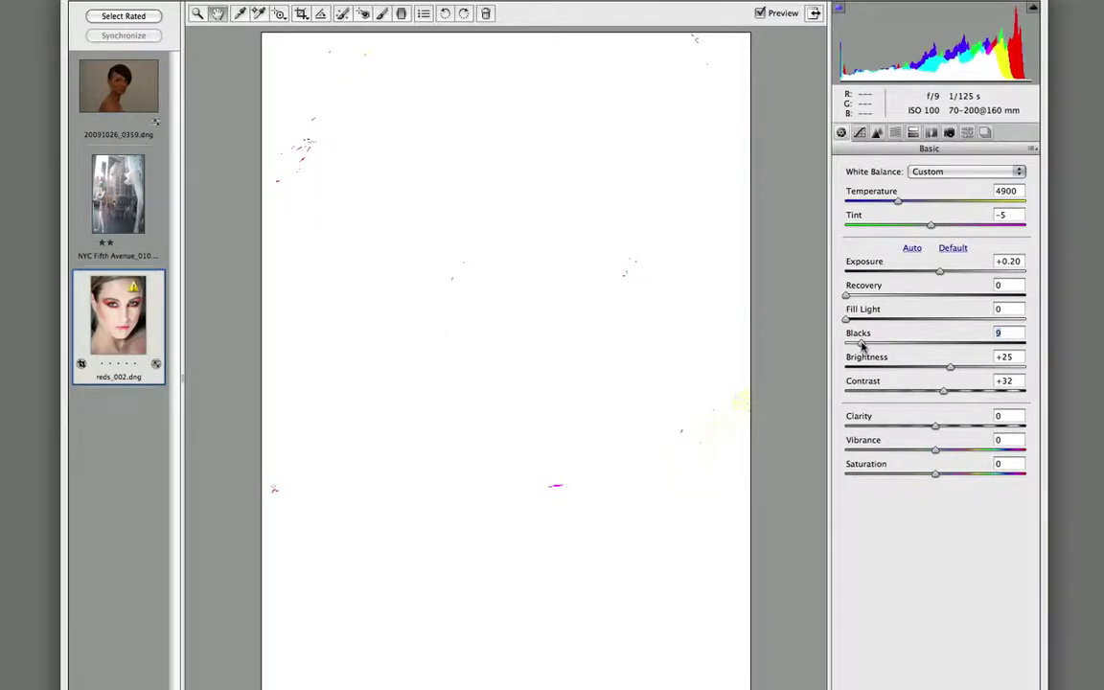
drag(861, 345, 859, 345)
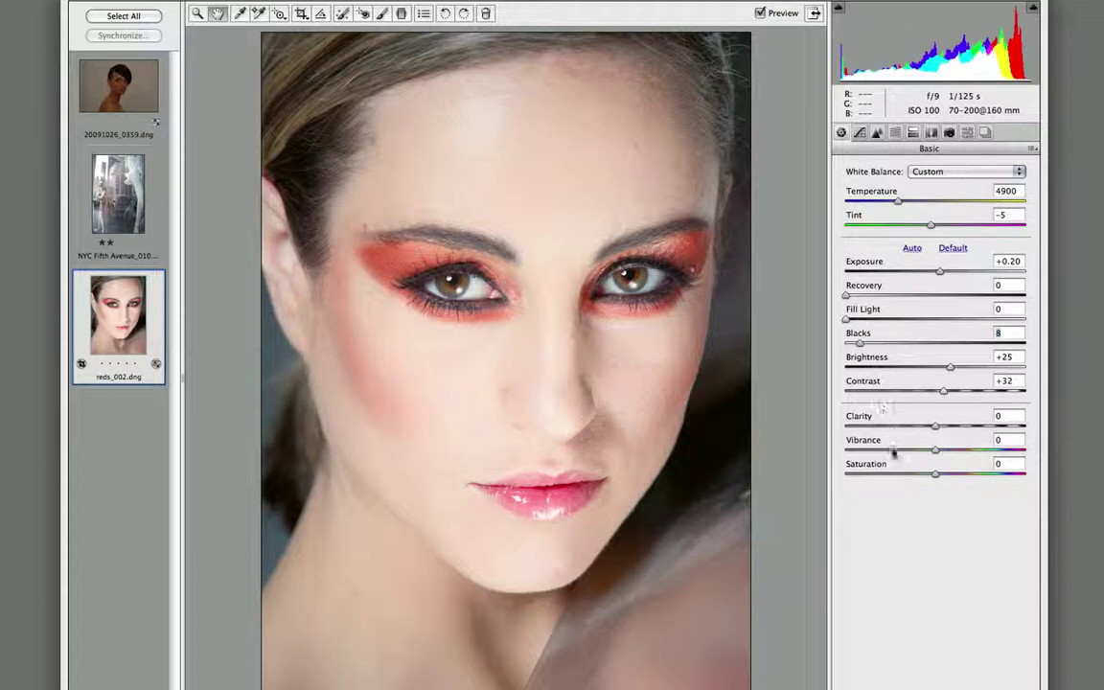
click(759, 14)
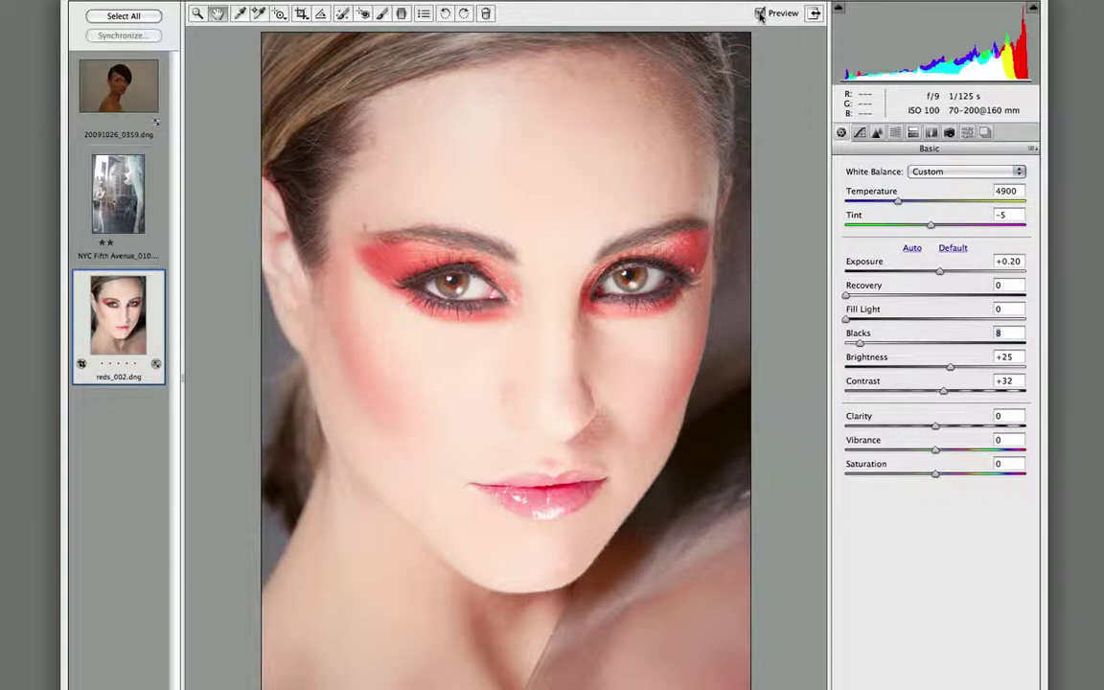
click(759, 13)
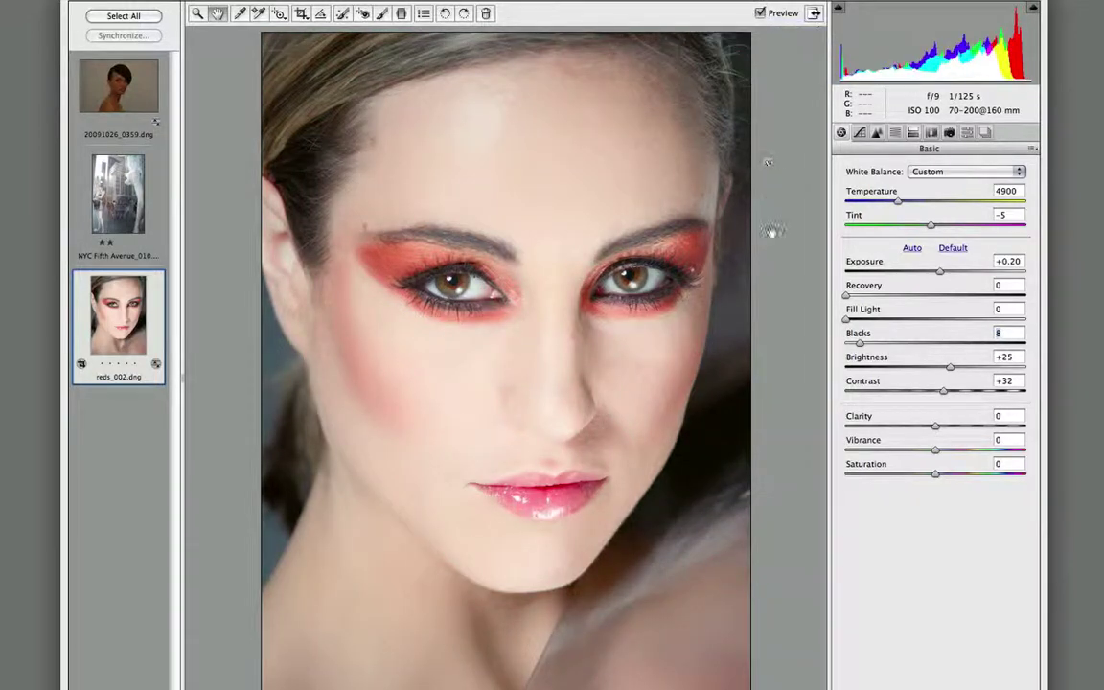